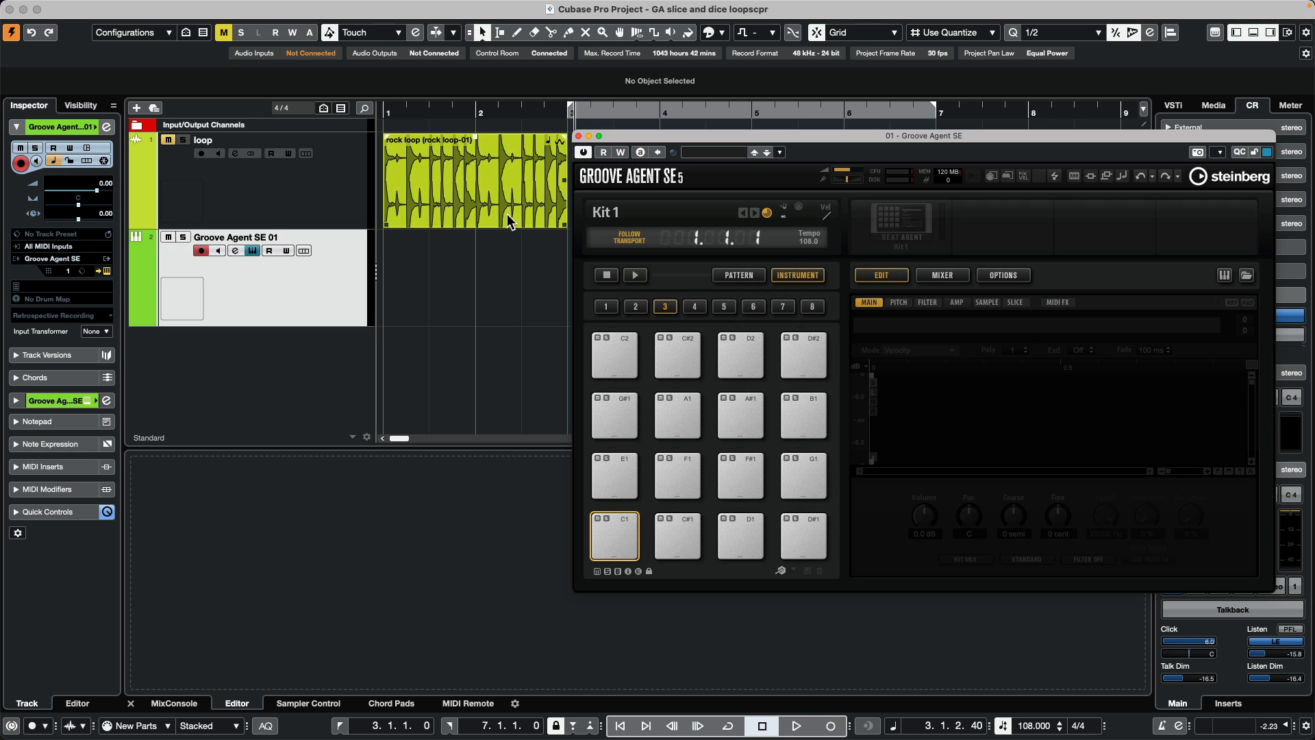
Load the rock loop from the loop track onto Groove Agent's C1 pad, audition it and create slices in Transient mode.
drag(458, 195, 615, 536)
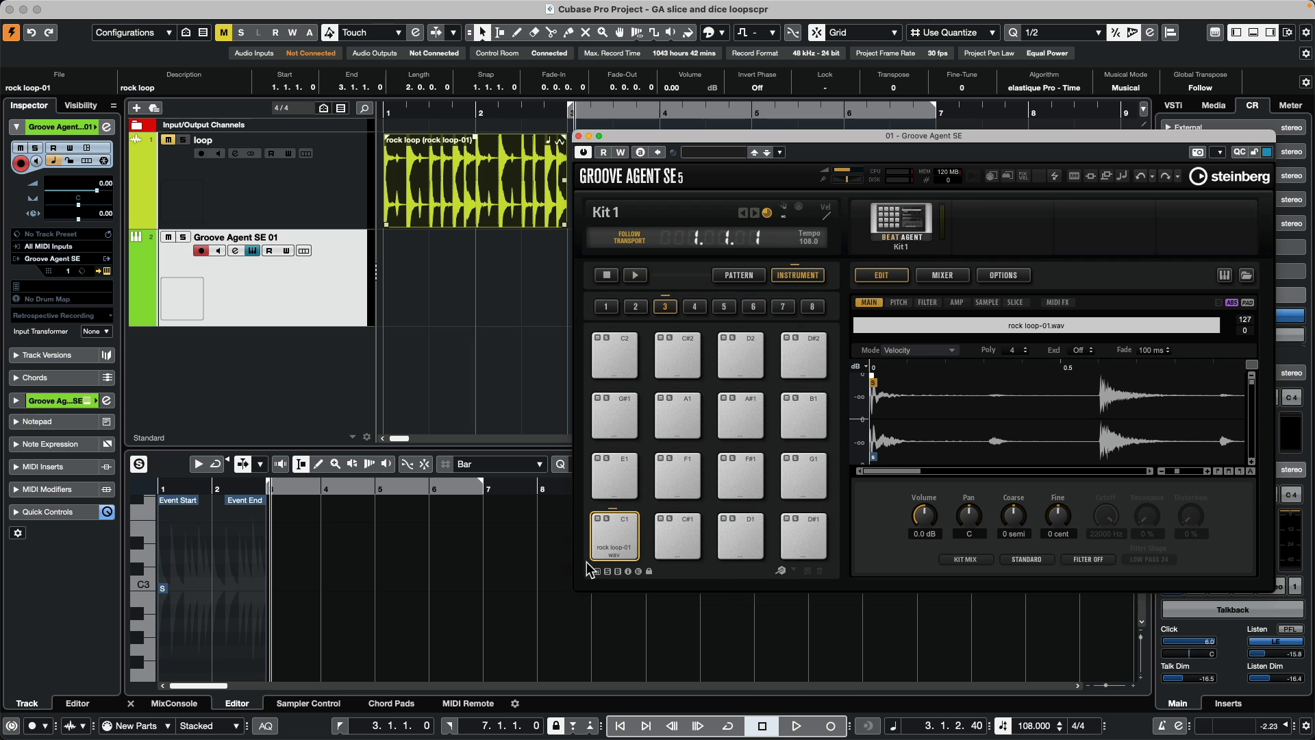
click(623, 526)
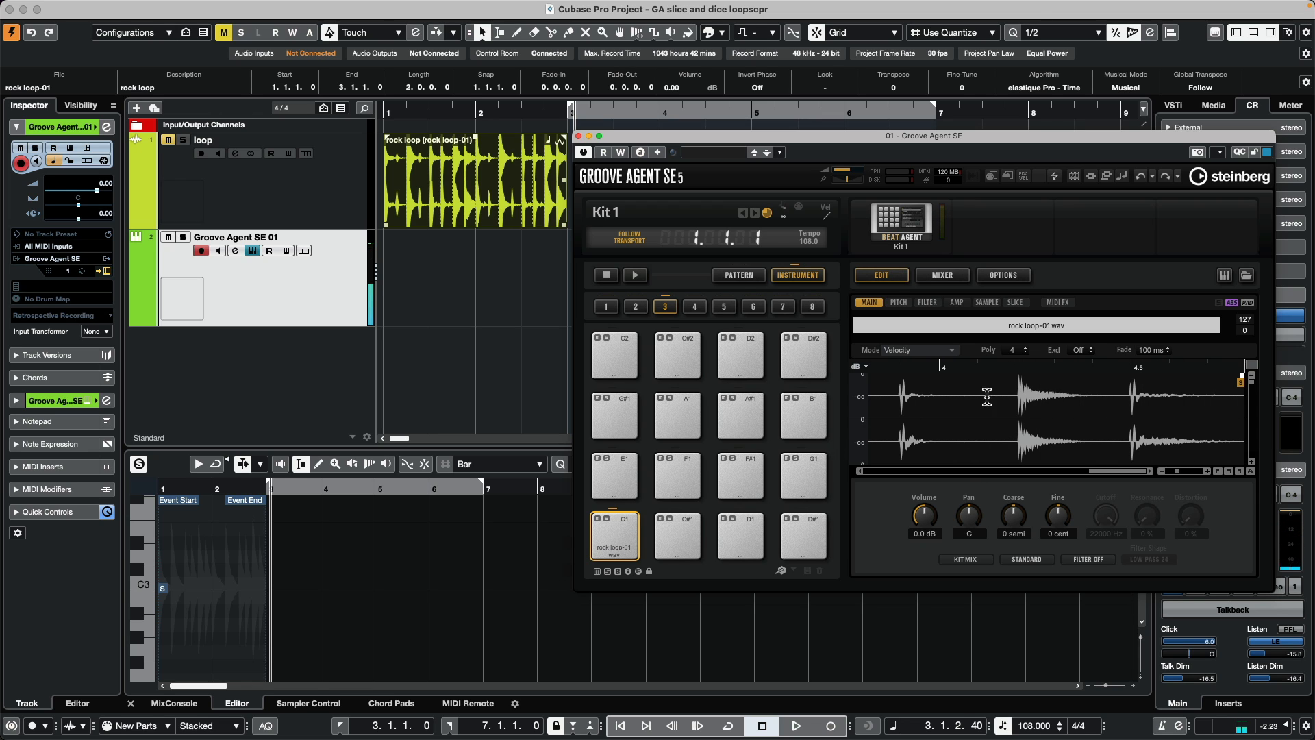
click(1015, 303)
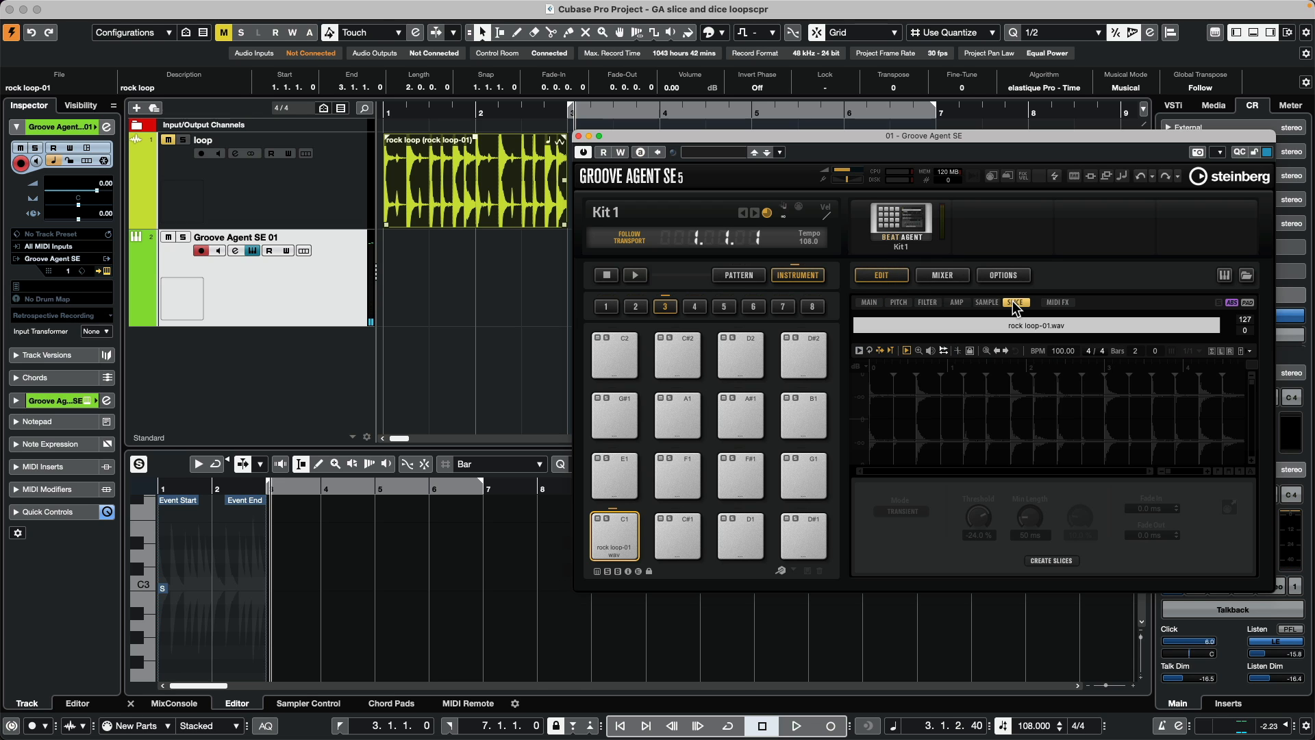
click(1050, 560)
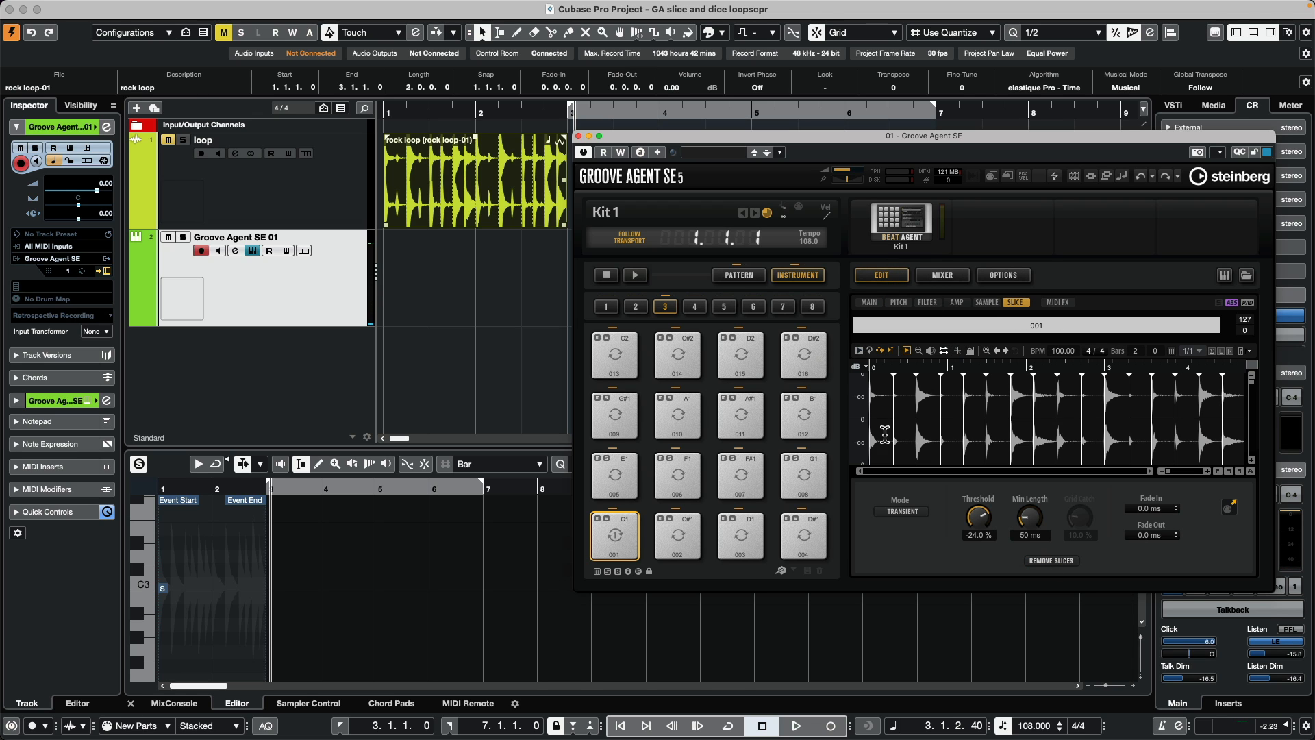
click(916, 511)
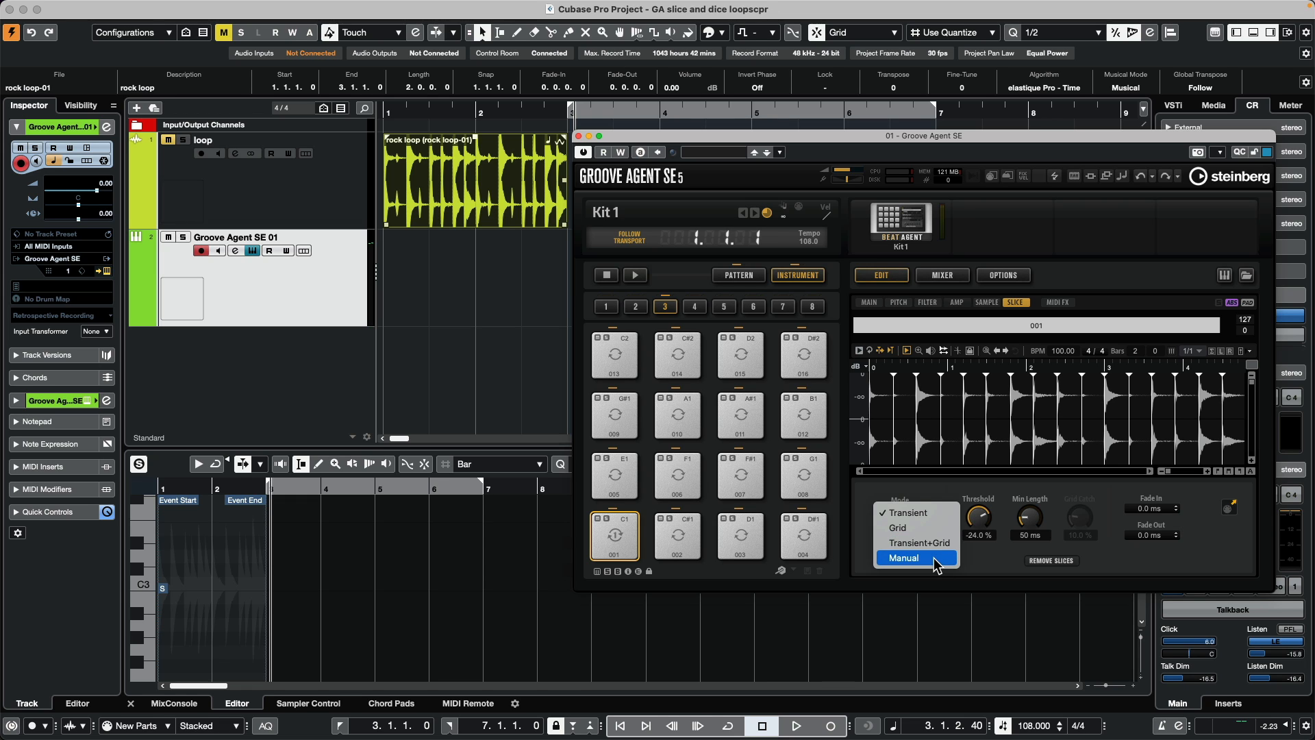
click(984, 559)
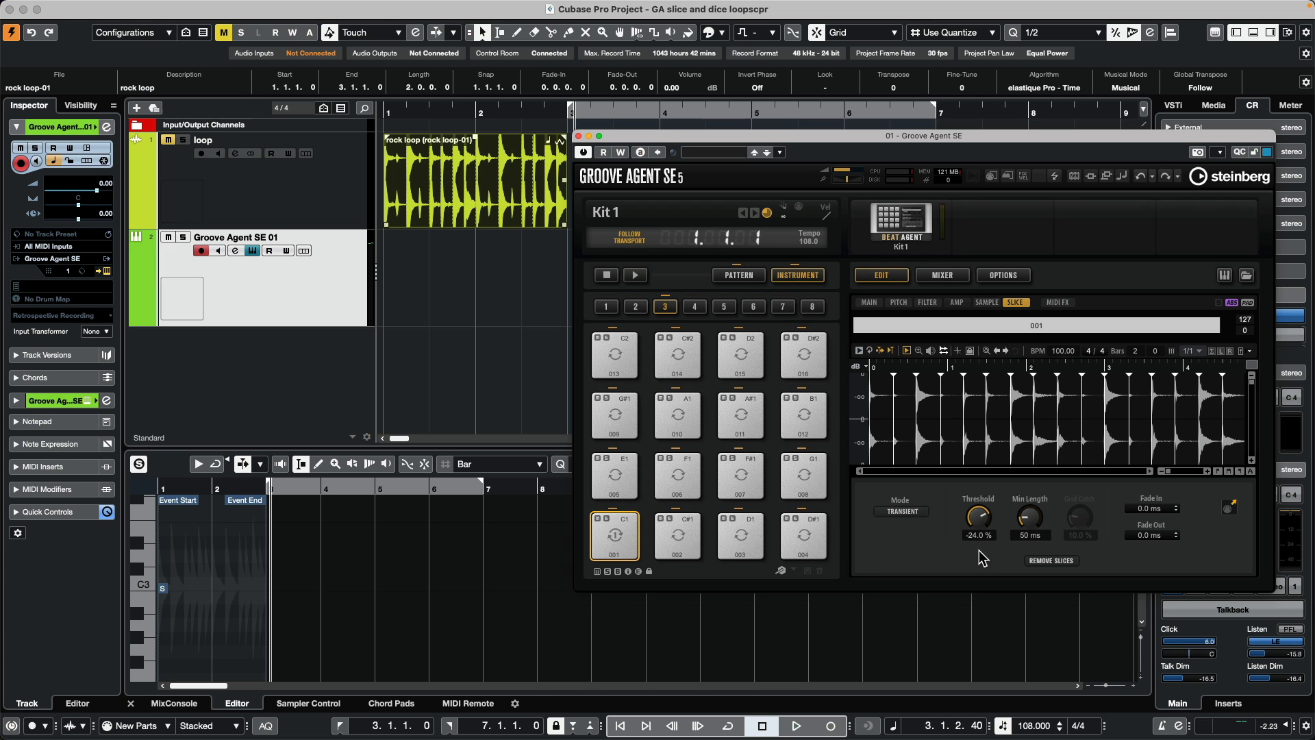
Audition the individual loop slices on pads 002 through 012.
click(677, 538)
click(728, 541)
click(808, 538)
click(620, 474)
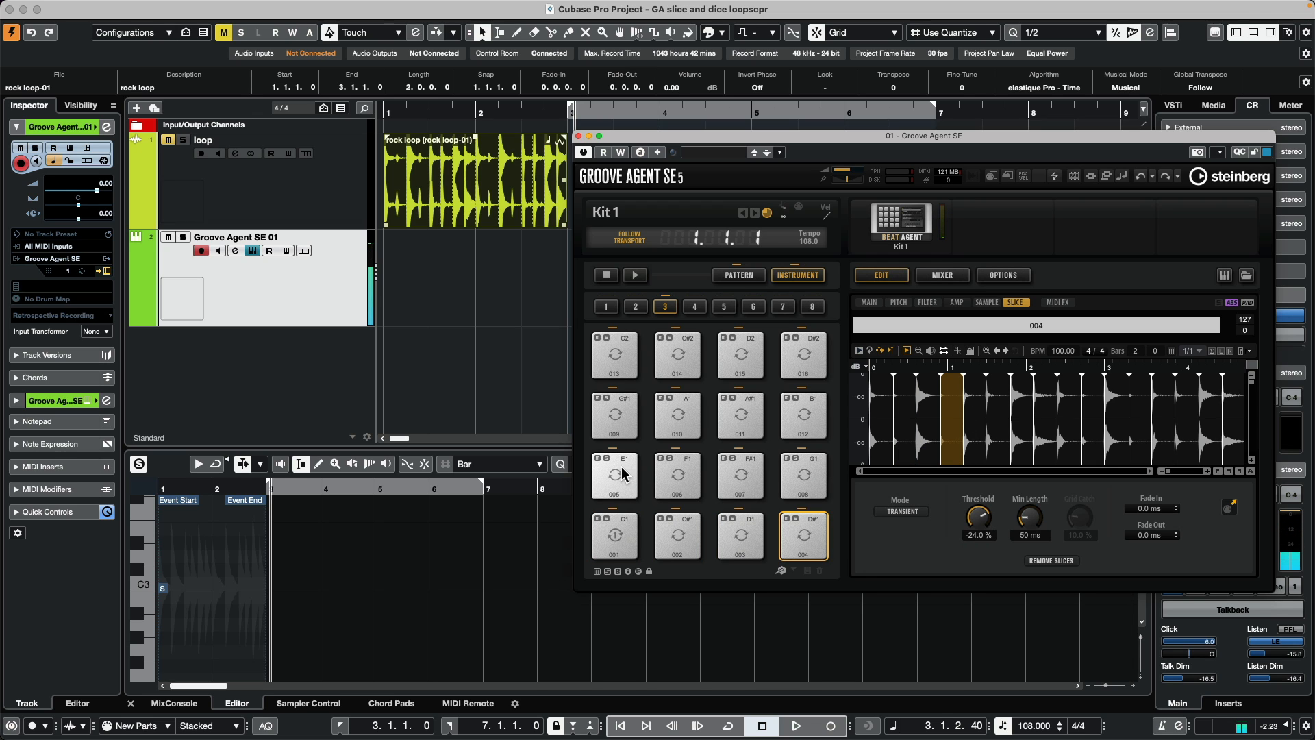
click(670, 479)
click(739, 477)
click(796, 473)
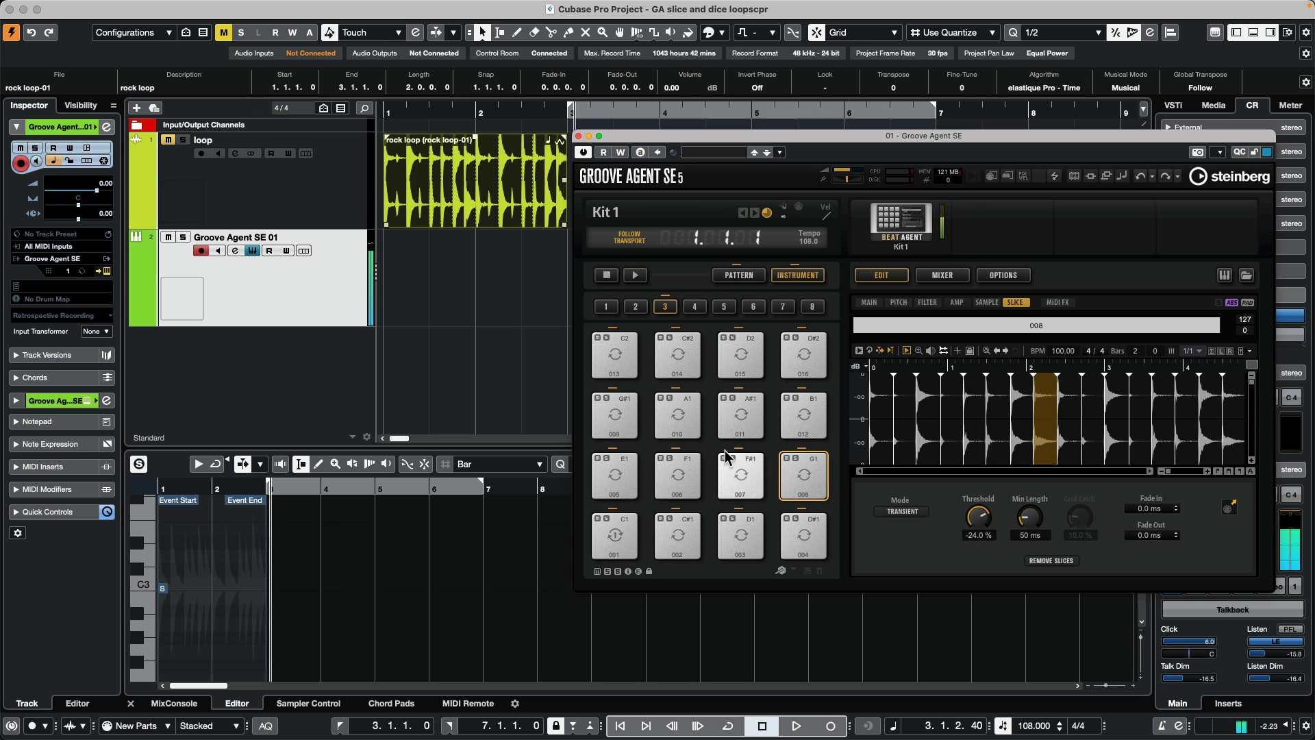
click(604, 411)
click(678, 418)
click(741, 416)
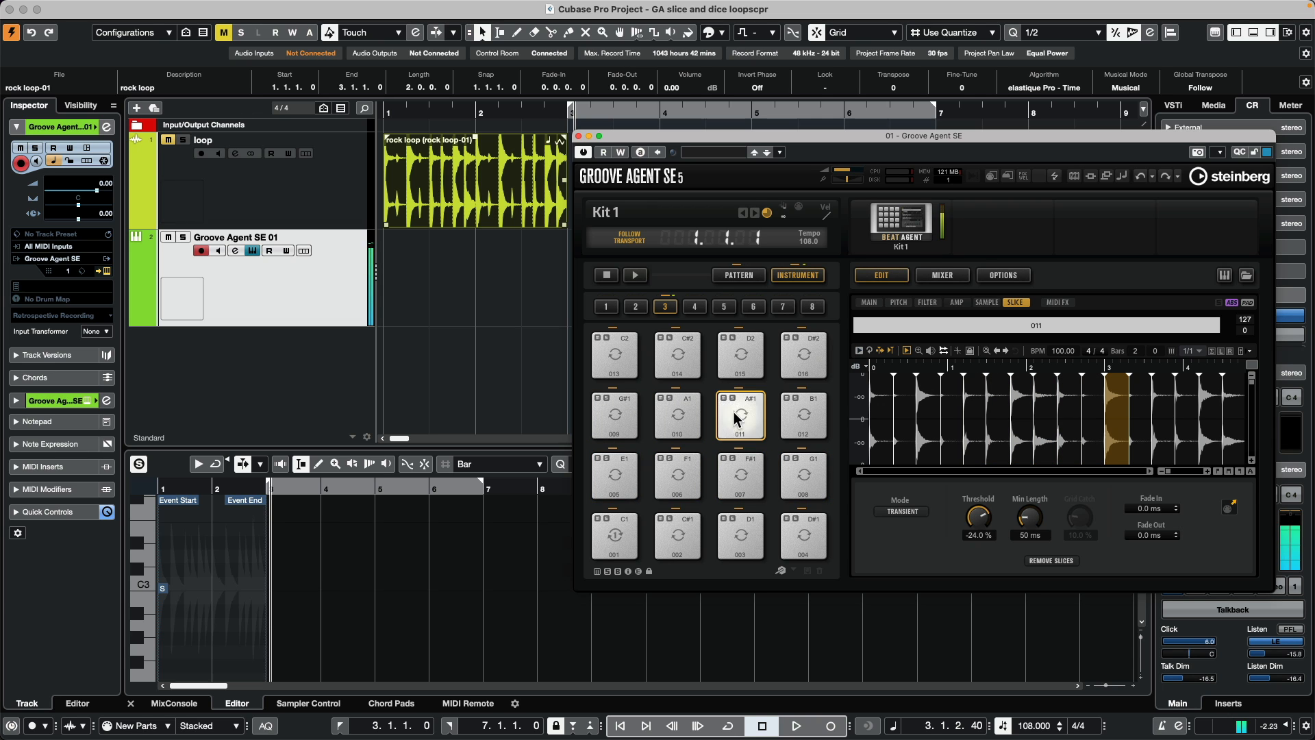
click(798, 411)
Compare the pattern and instrument pads, and play the rock loop-01 pattern on pad G#-1.
drag(796, 409, 621, 515)
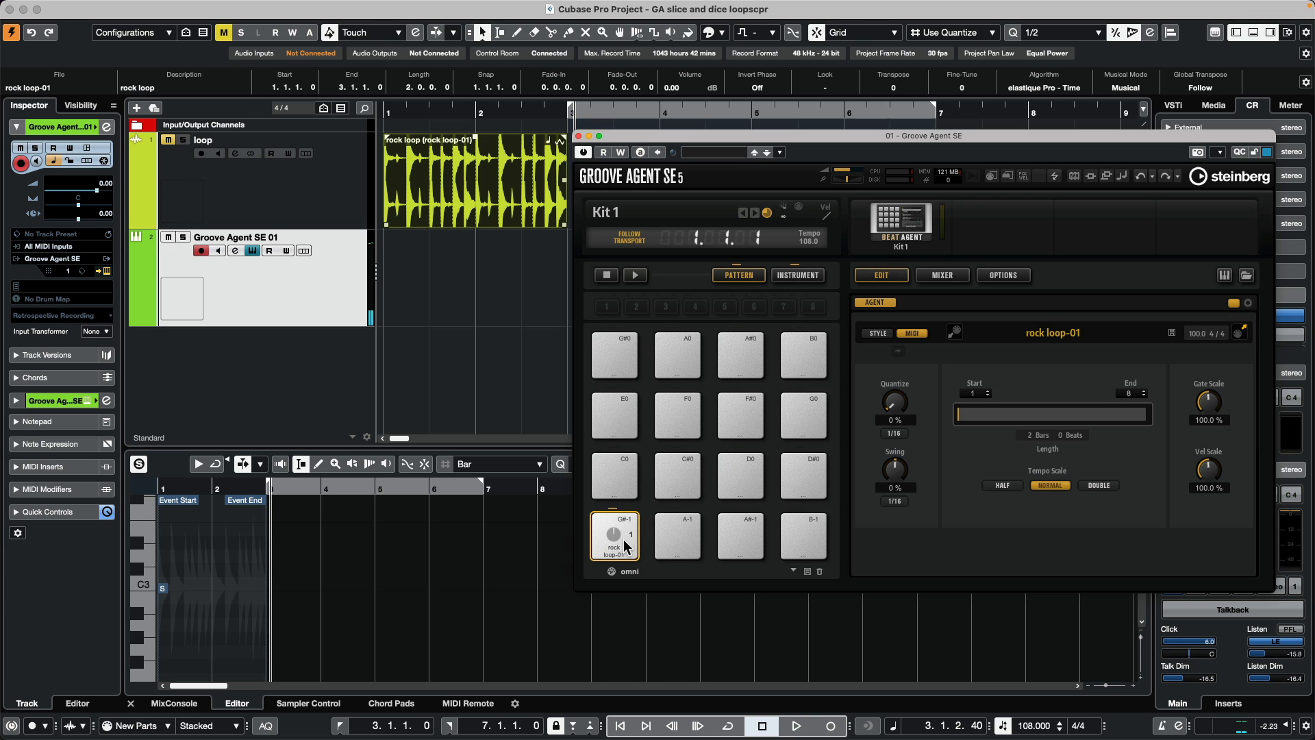
click(785, 276)
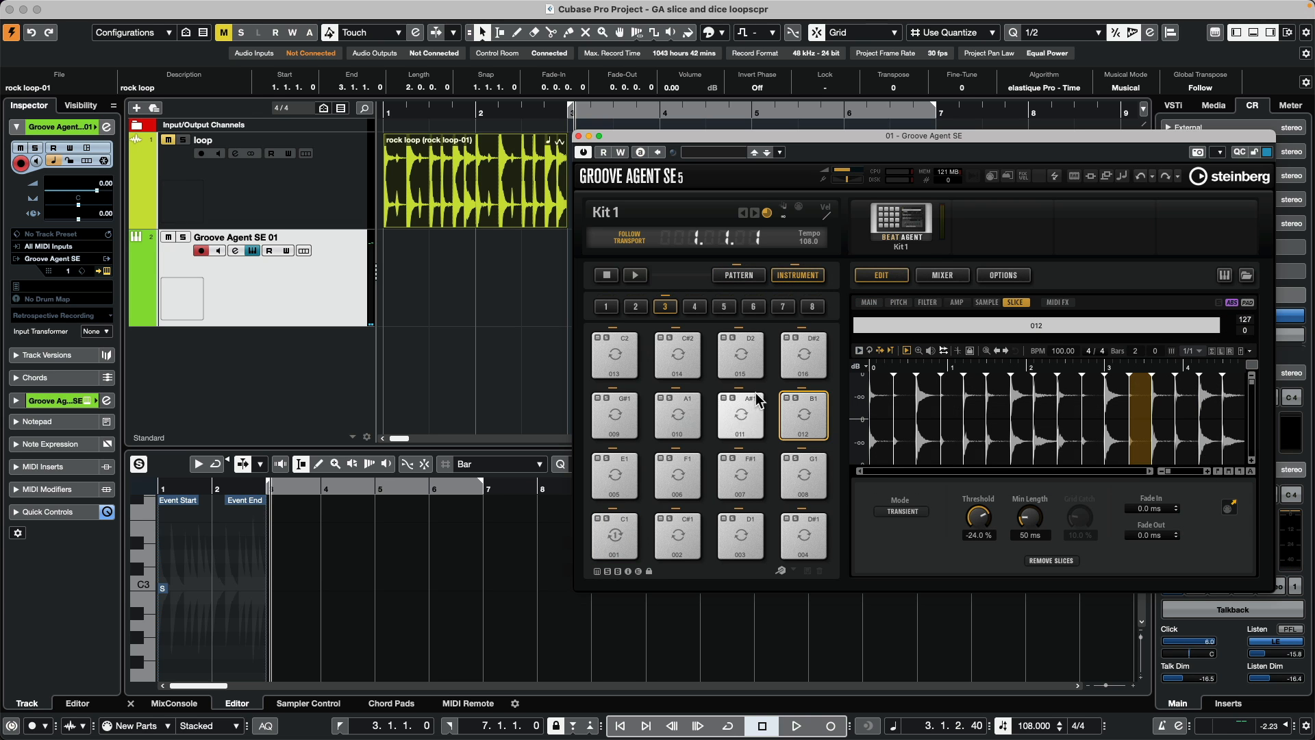
click(744, 276)
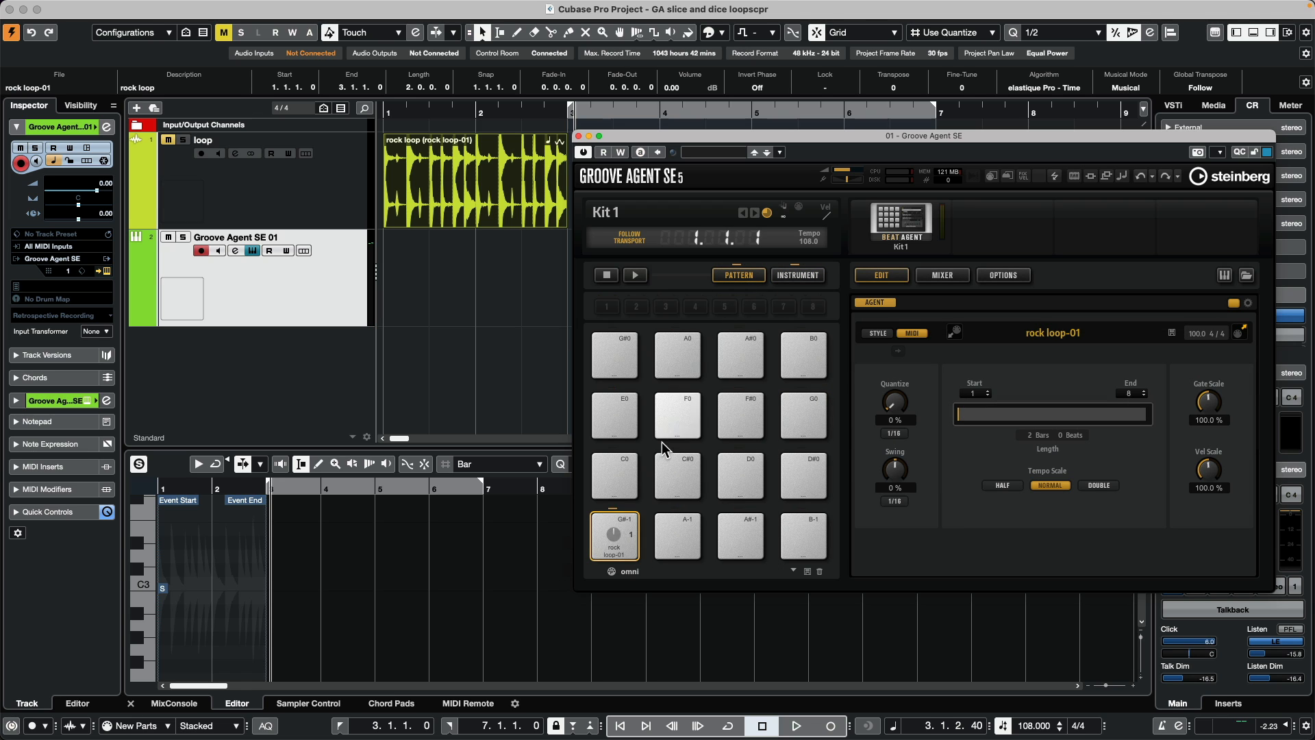
click(622, 529)
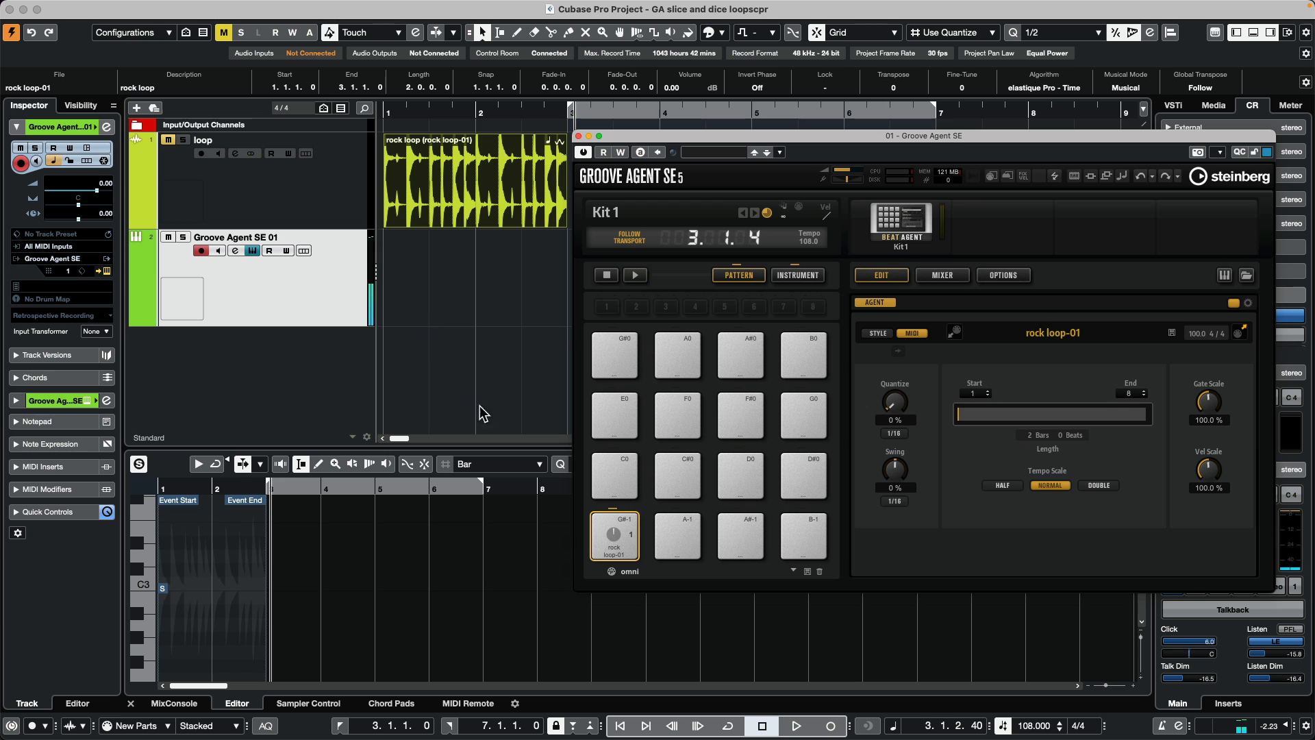
Place the rock loop-01 pattern as a MIDI part at bar 1 of the Groove Agent SE 01 track, and erase it again.
drag(618, 537, 383, 306)
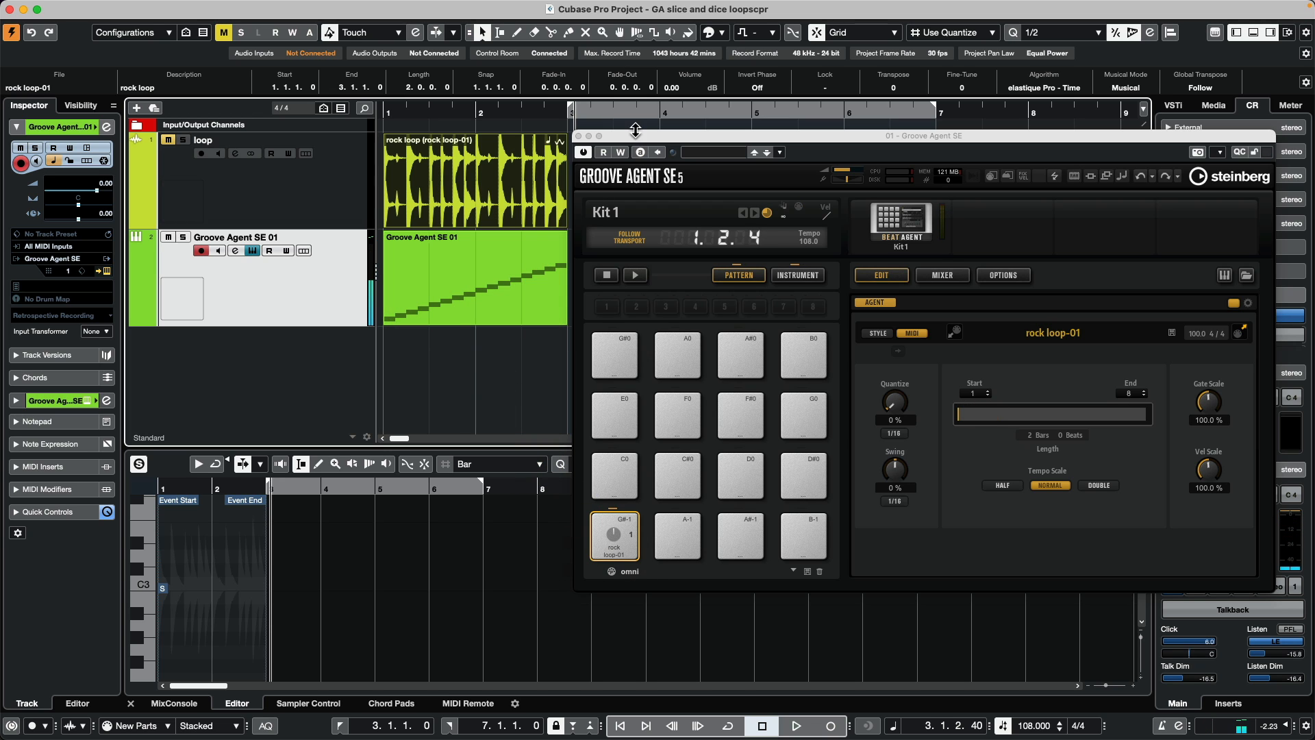
key(5)
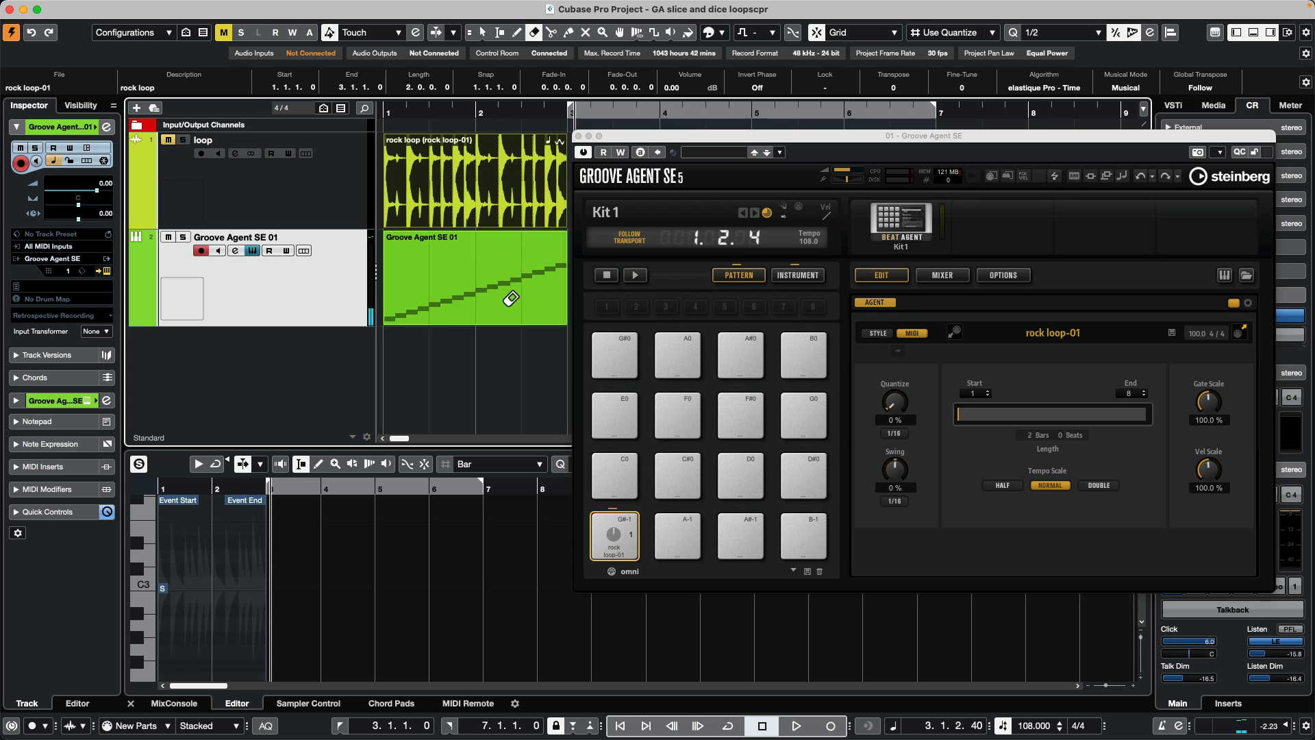
click(511, 298)
click(632, 248)
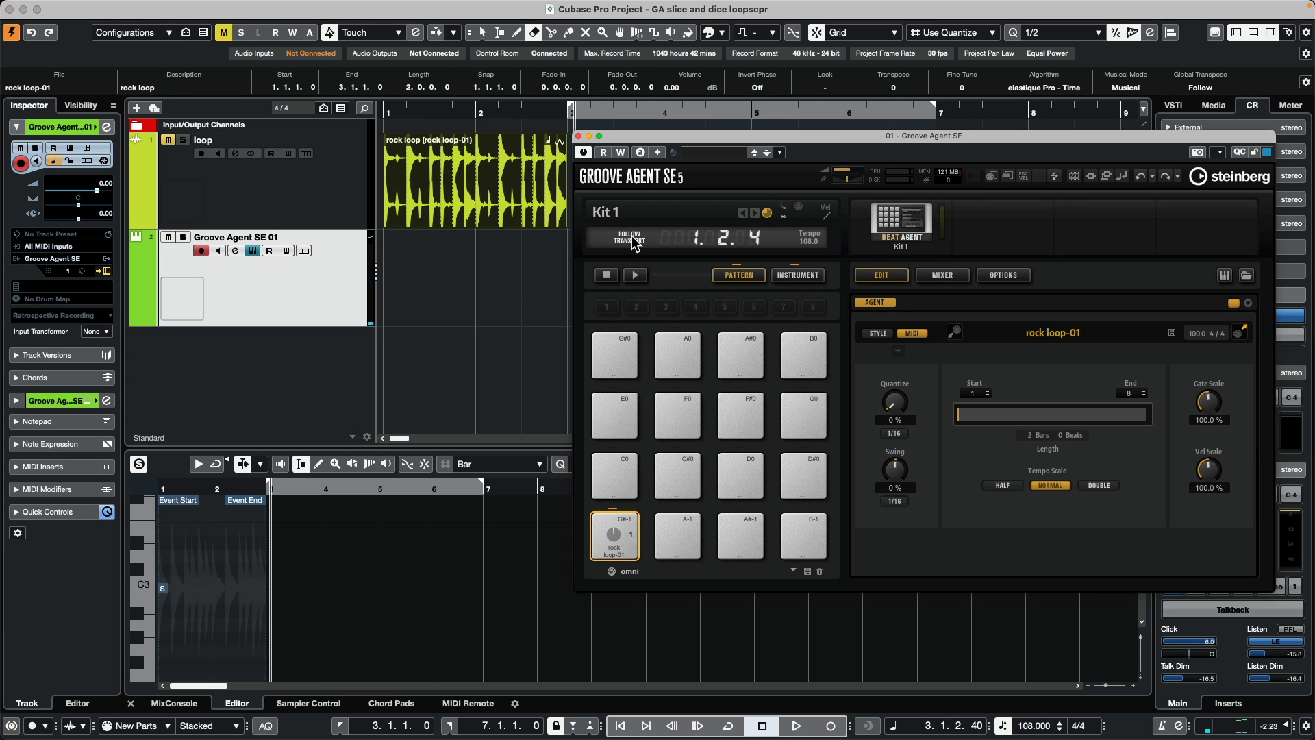
Set the Groove Agent SE 01 track's MIDI input to 01. Groove Agent SE - MIDI Out.
click(290, 291)
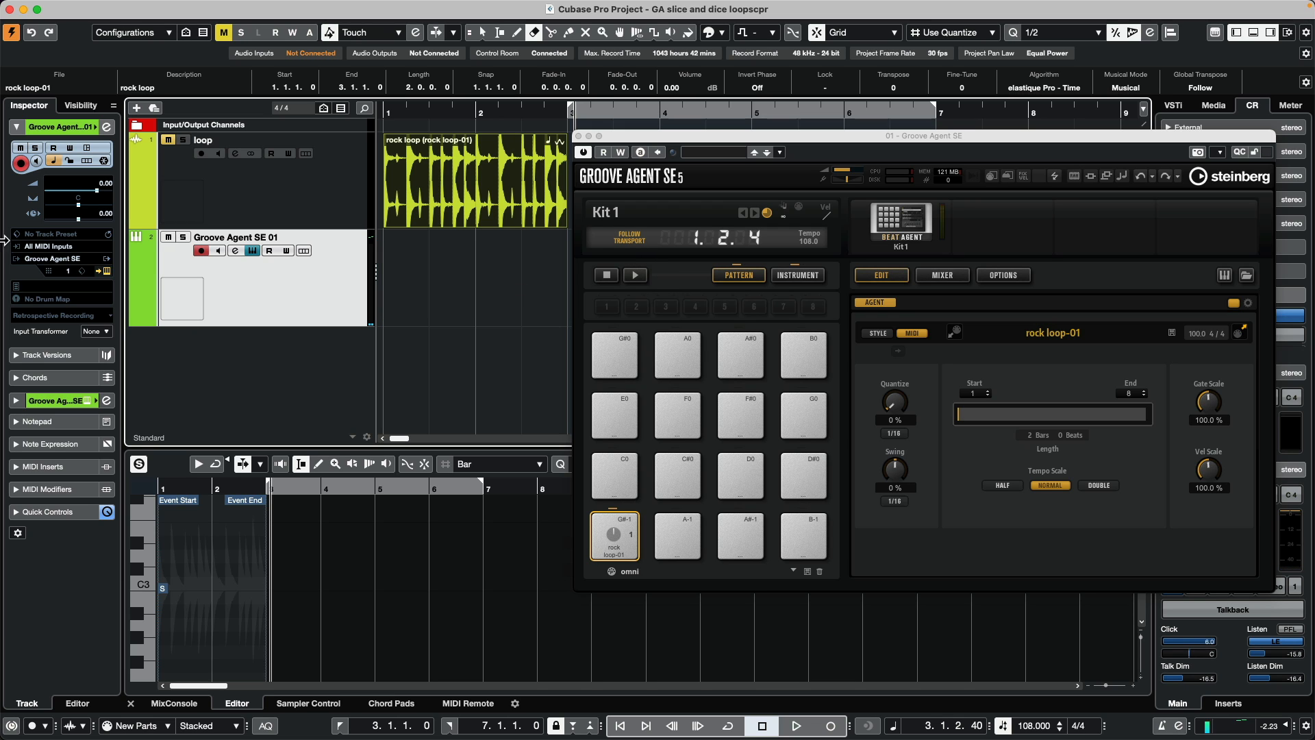
click(50, 247)
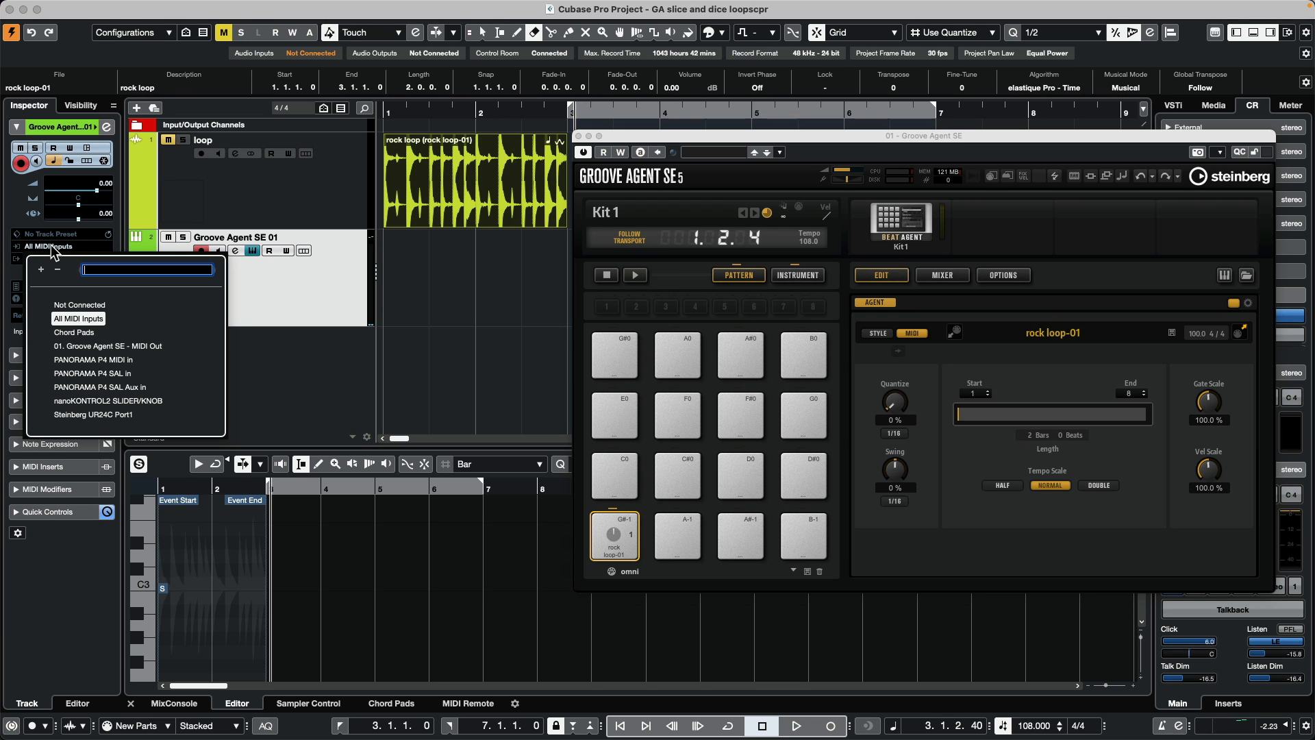
click(108, 346)
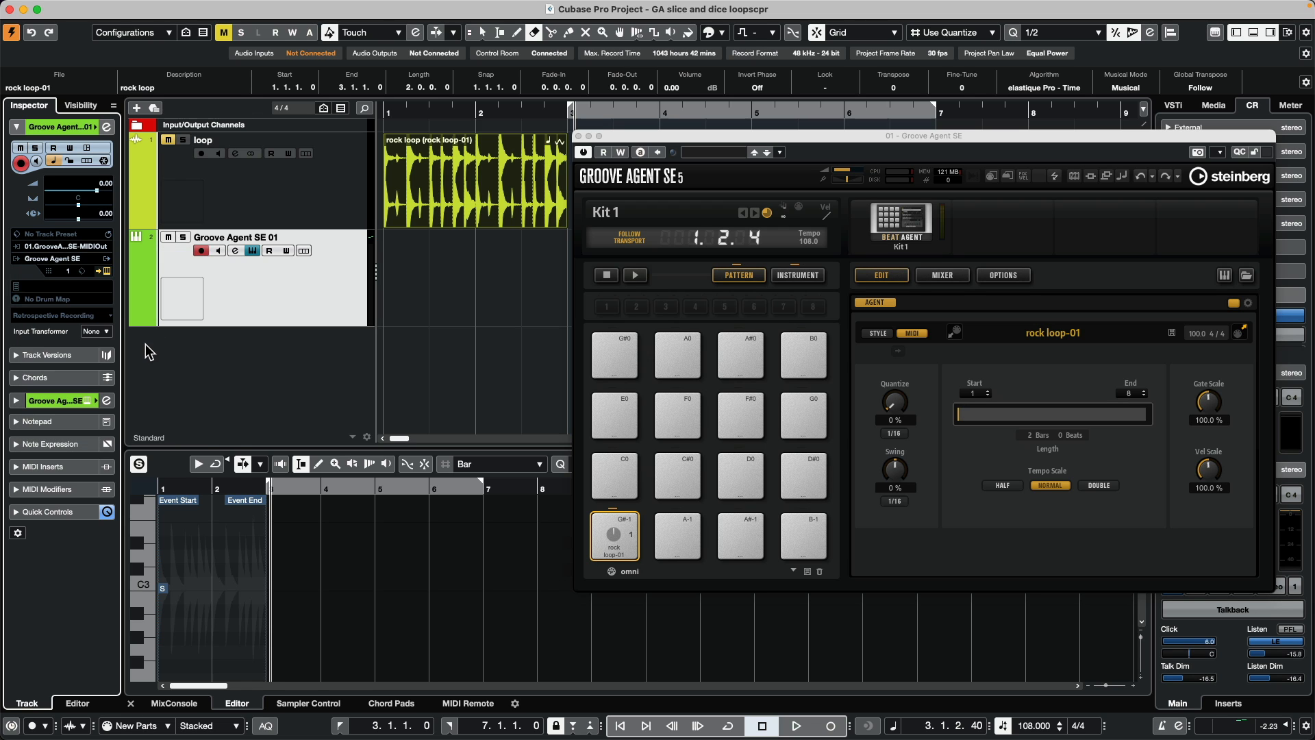
Record the pattern's MIDI output onto the Groove Agent SE 01 track from bar 3 for about seven bars, and close the instrument window.
click(831, 726)
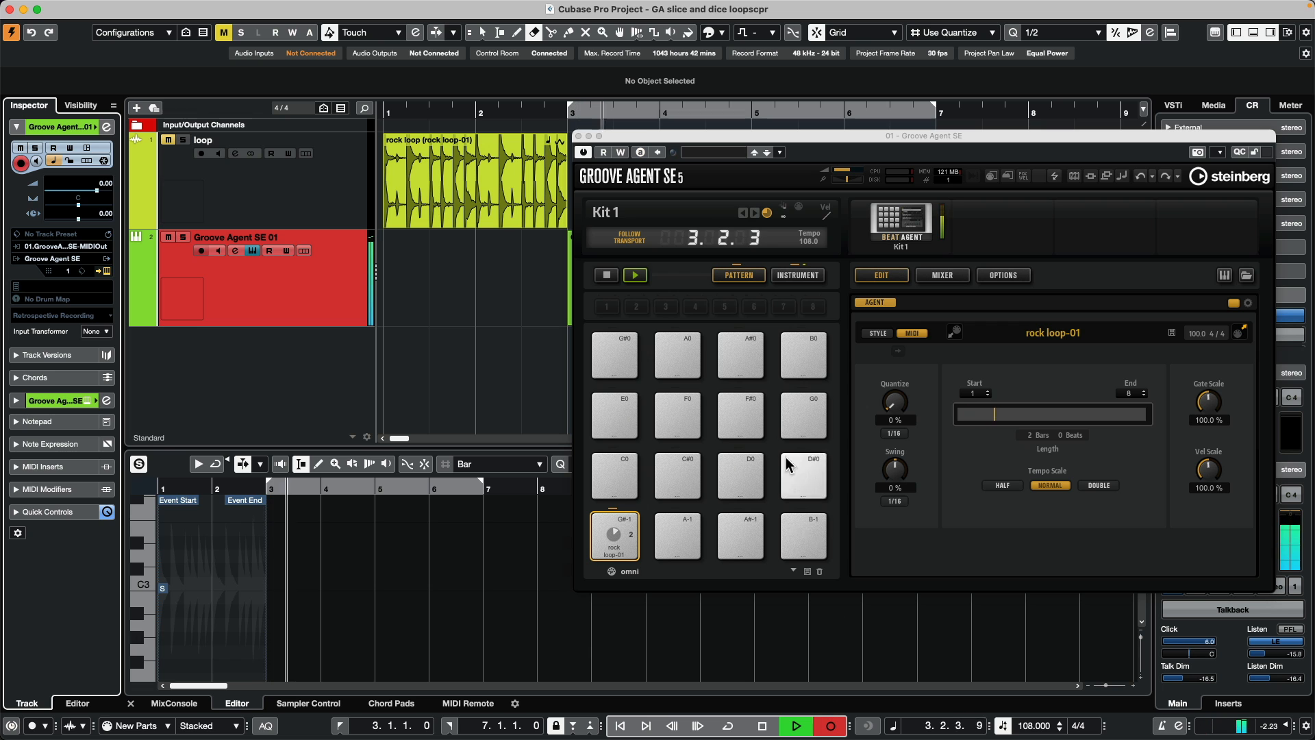
drag(649, 137, 593, 385)
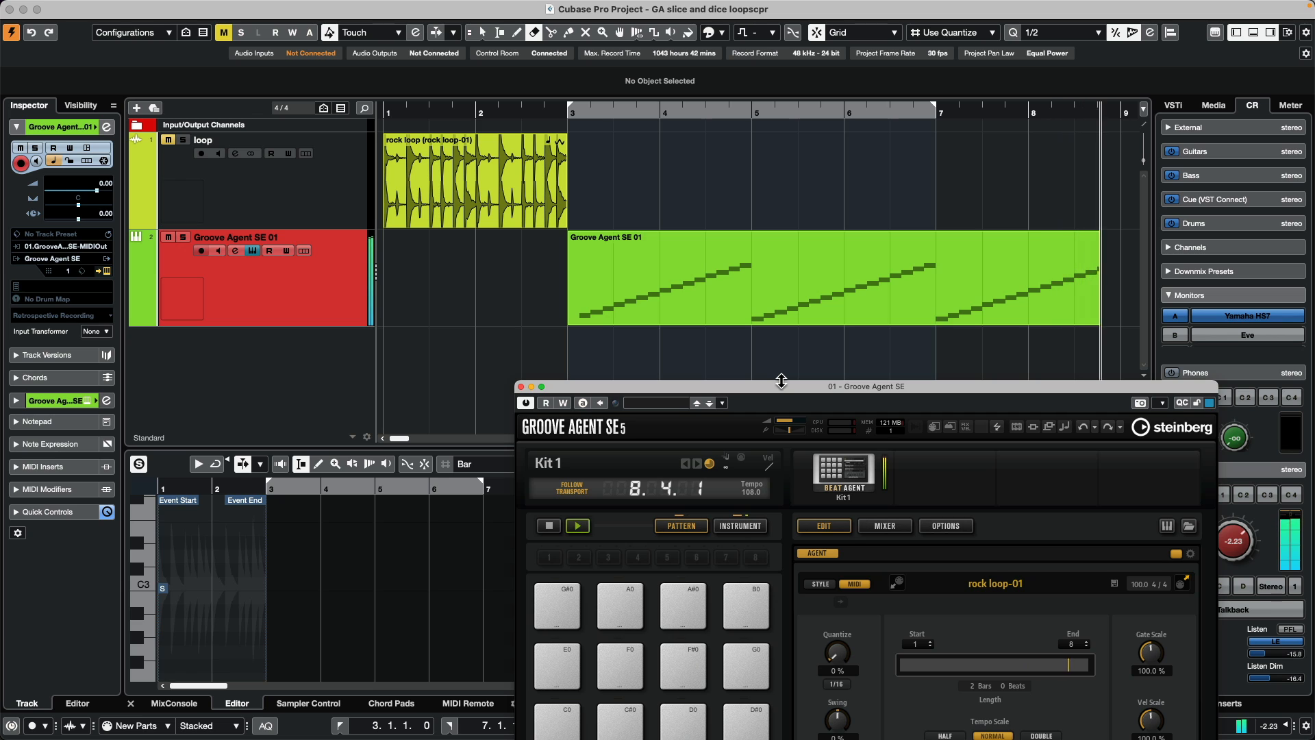
key(space)
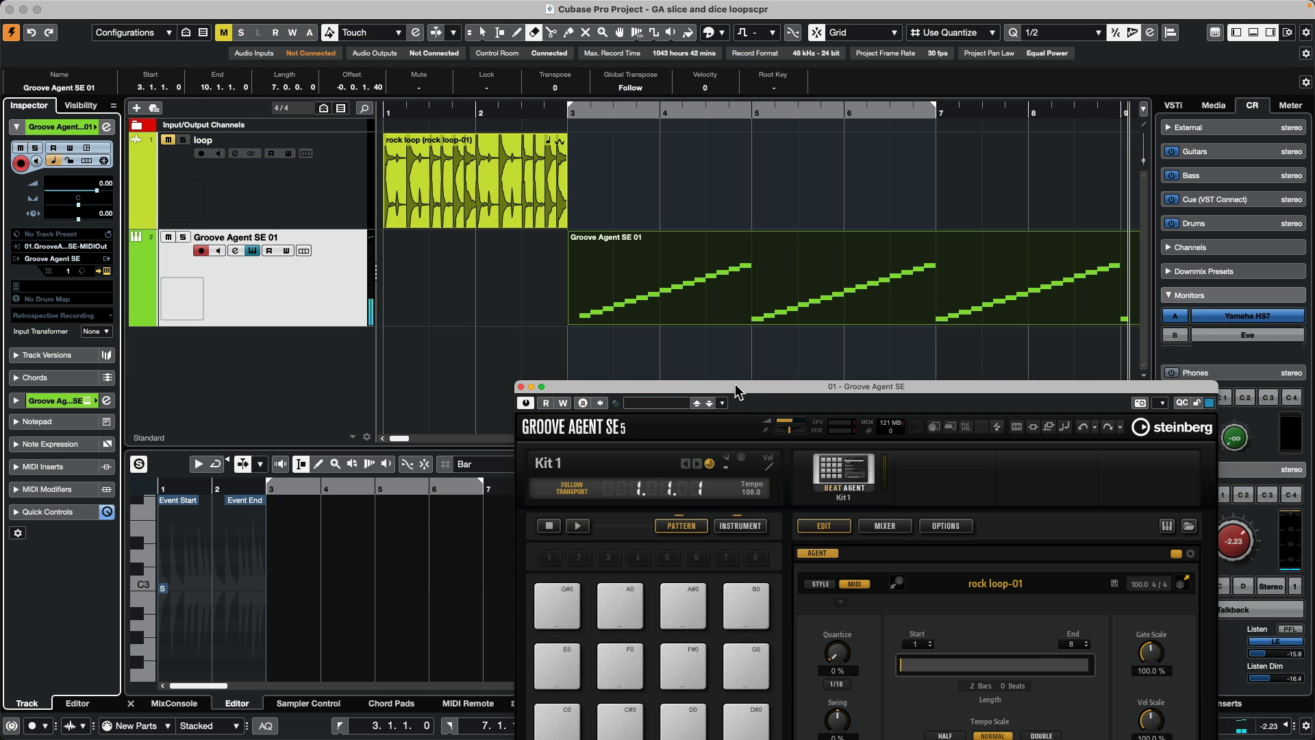
drag(732, 390, 837, 373)
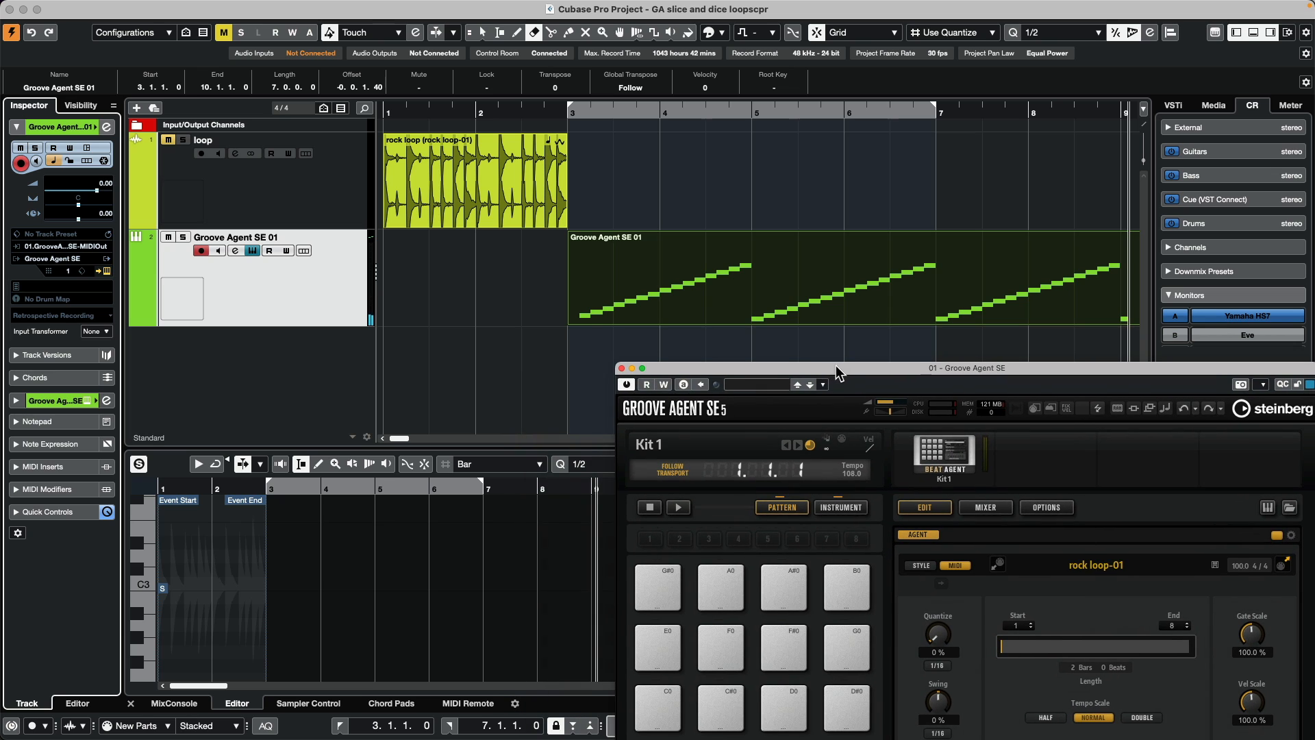
click(622, 369)
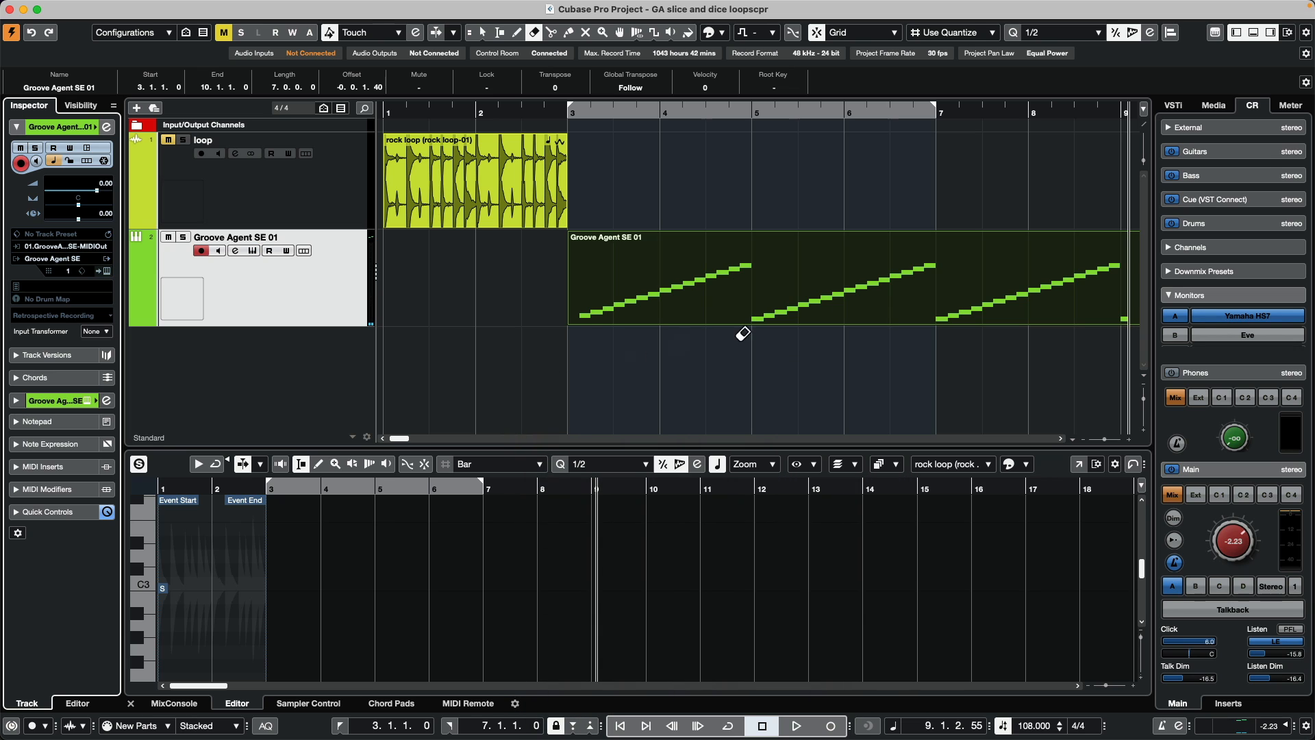
Open the recorded Groove Agent SE 01 part for note editing.
key(1)
double_click(791, 308)
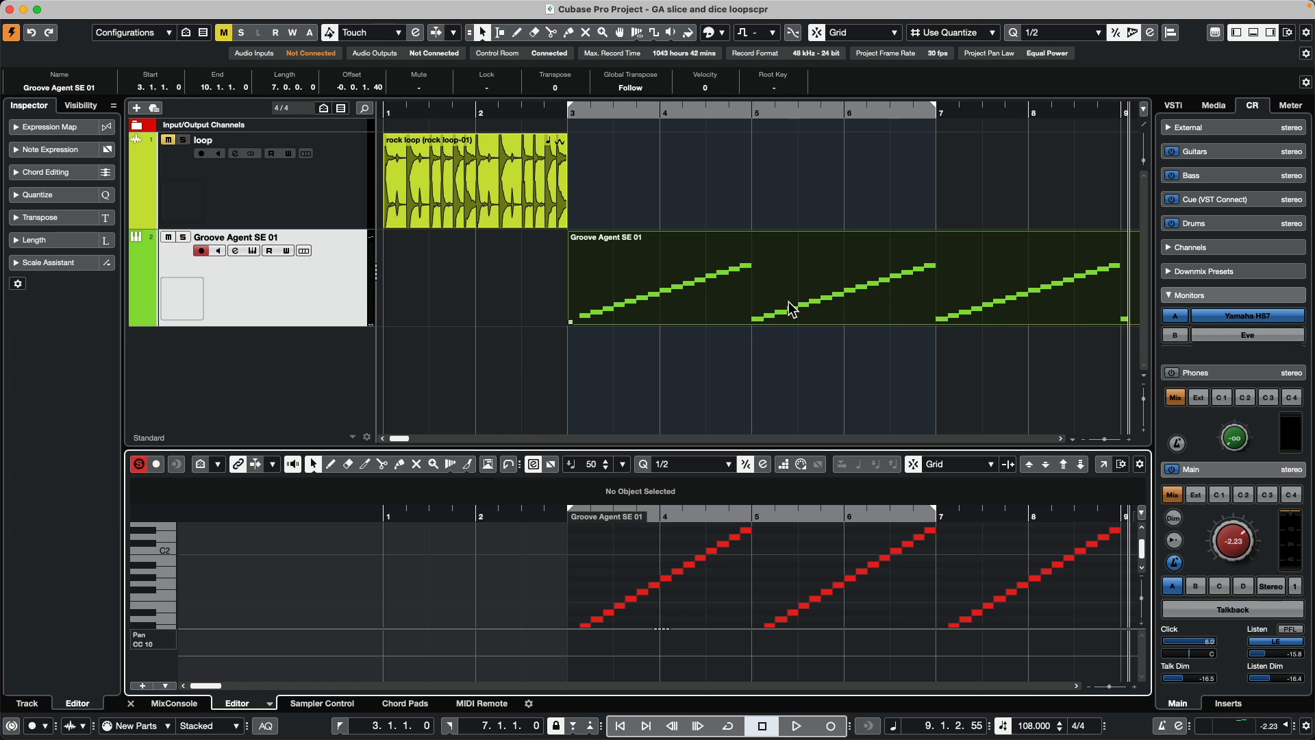
scroll(764, 553, down, 1)
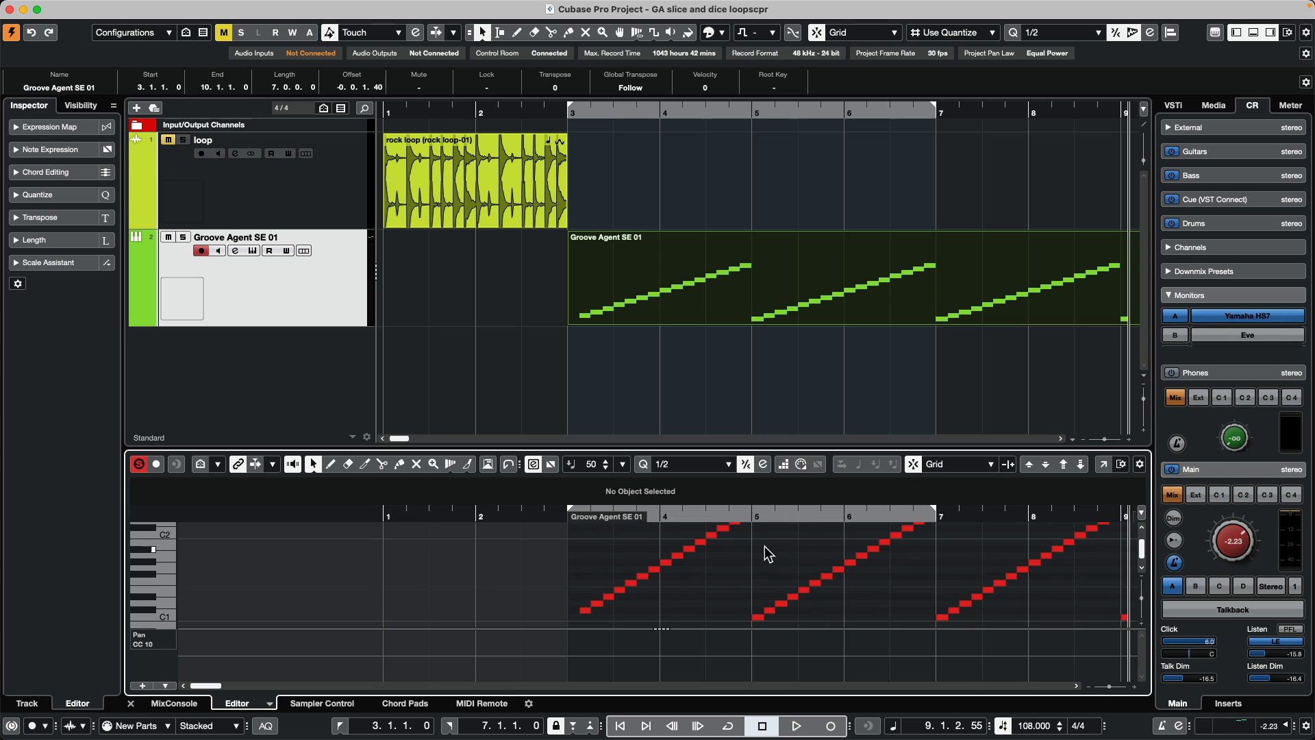
Shuffle the slice order in bars 5 and 6 by transposing individual notes up or down, starting with the C1 note at bar 5.
click(757, 617)
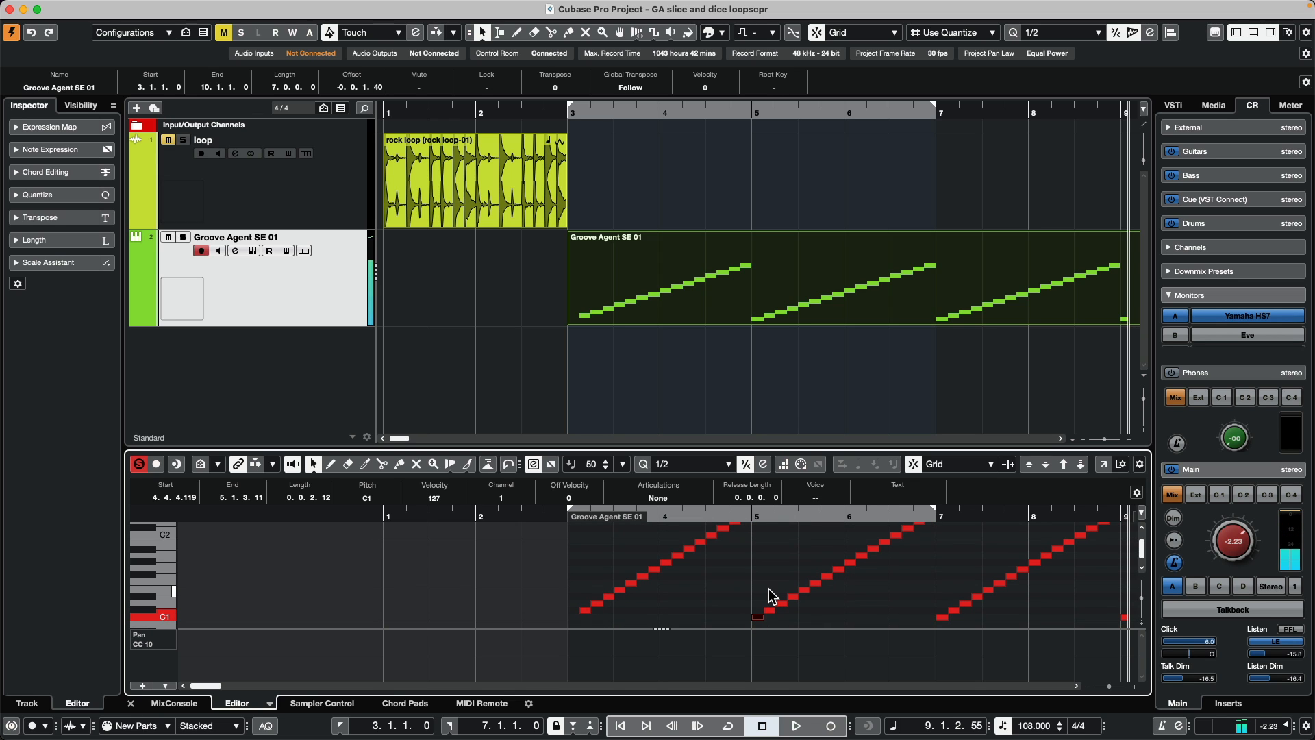
key(Up)
key(Up)
key(Right)
key(Right)
key(Right)
key(Up)
key(Up)
key(Up)
key(Right)
key(Right)
key(Right)
key(Up)
key(Up)
key(Right)
key(Down)
key(Down)
key(Down)
key(Right)
key(Right)
key(Up)
key(Up)
key(Up)
key(Right)
key(Right)
key(Down)
key(Down)
key(Right)
key(Down)
key(Down)
key(Down)
key(Down)
key(Right)
key(Right)
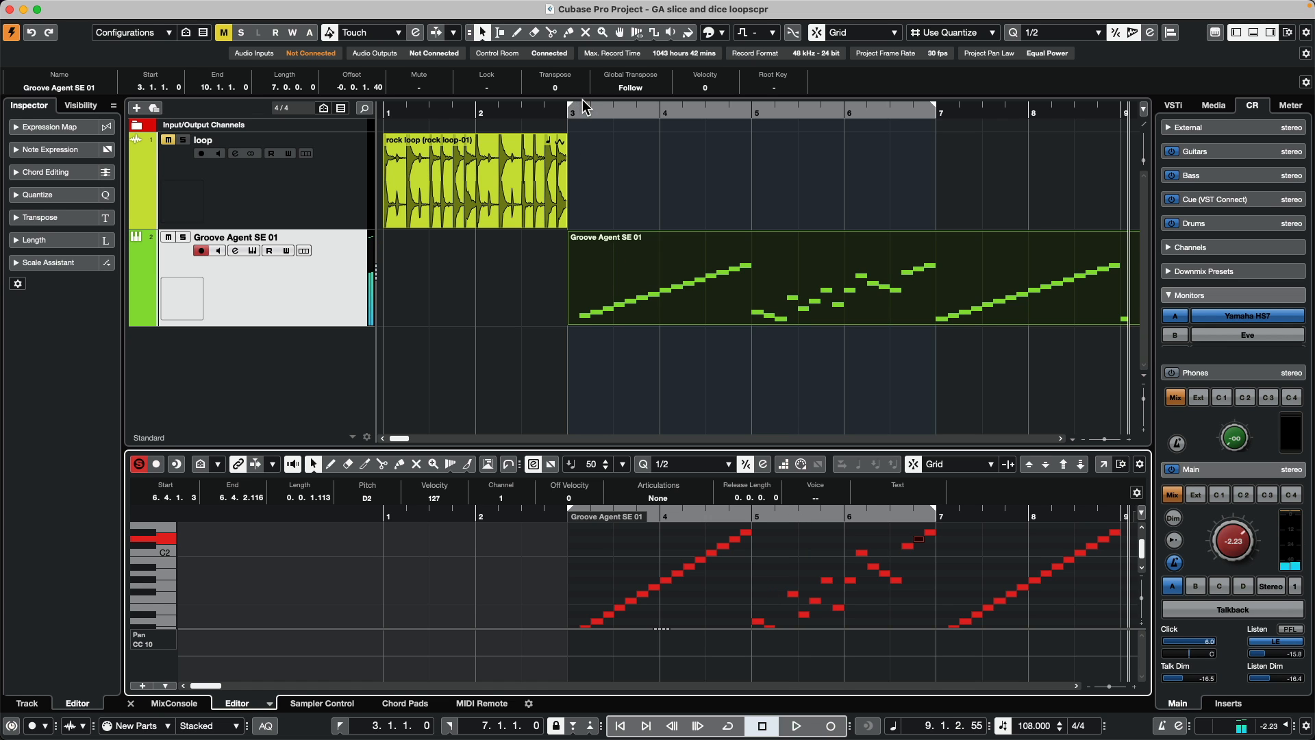
Play back the edited Groove Agent SE 01 part from bar 3, and mute the part.
click(581, 109)
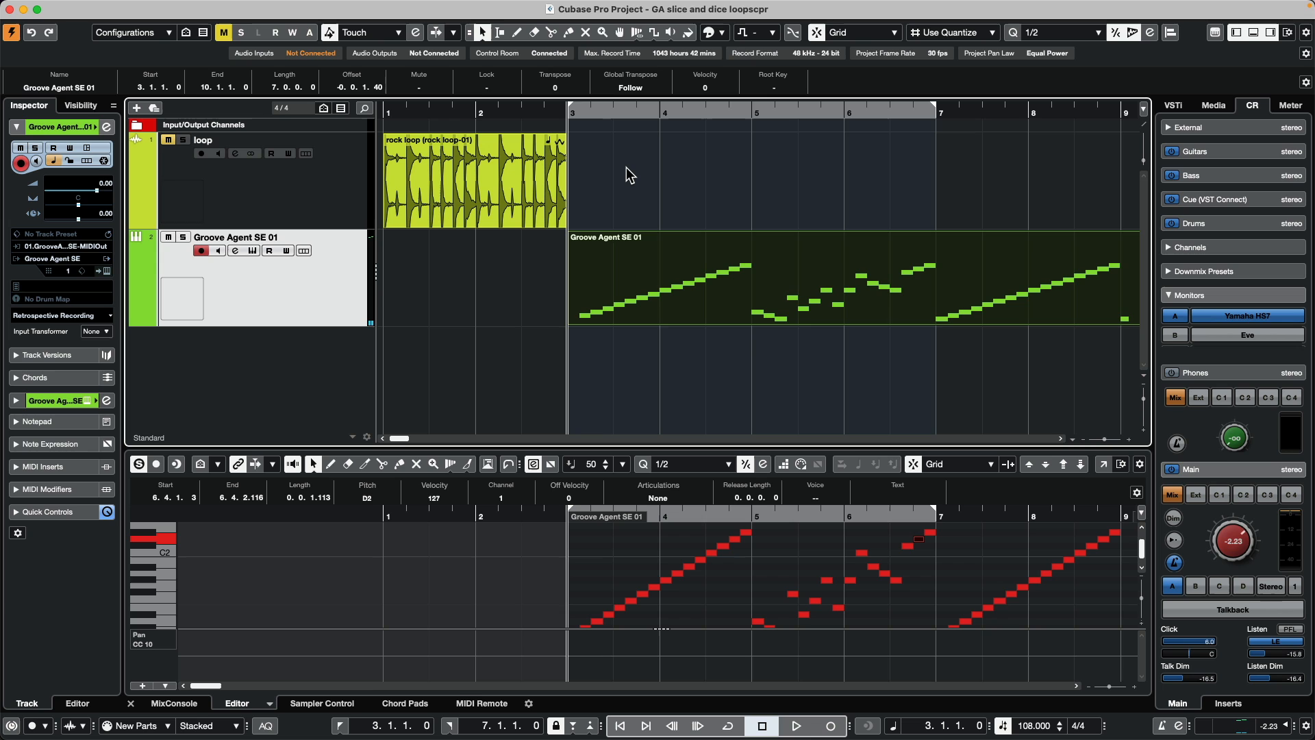
key(space)
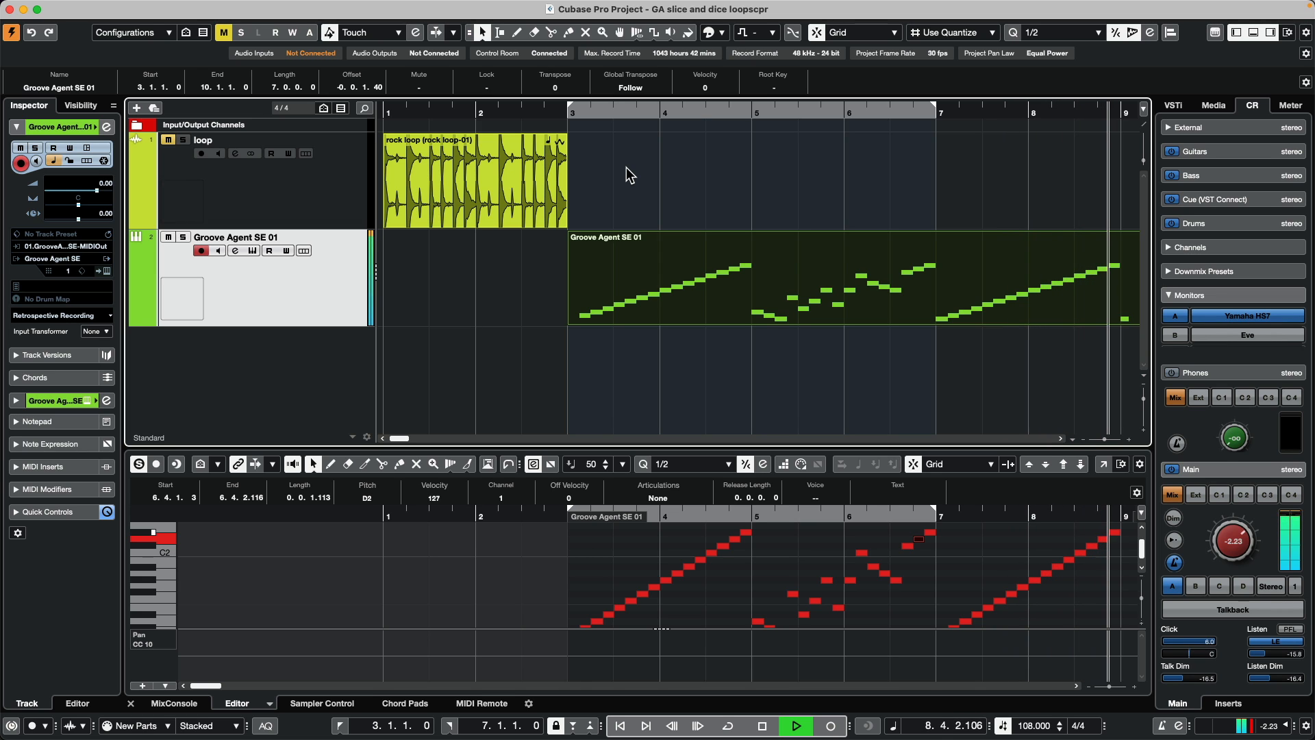
right_click(721, 289)
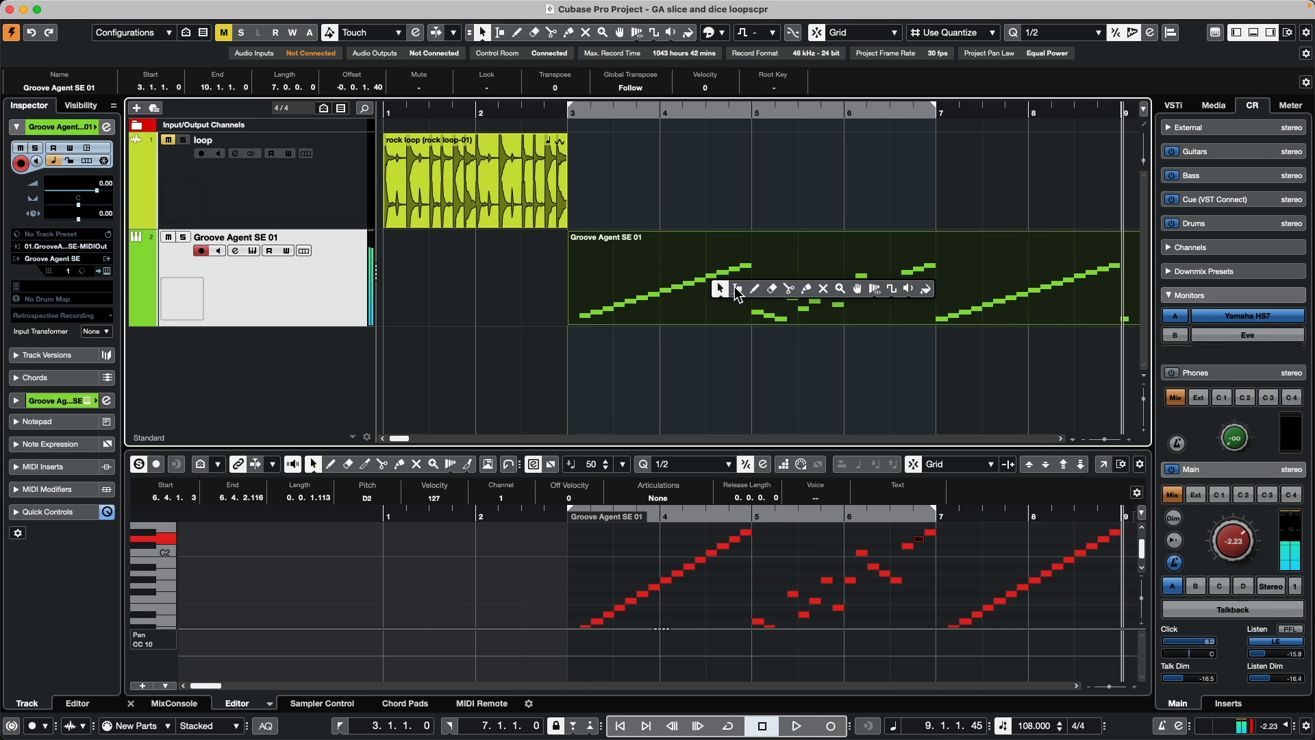
click(828, 288)
click(827, 303)
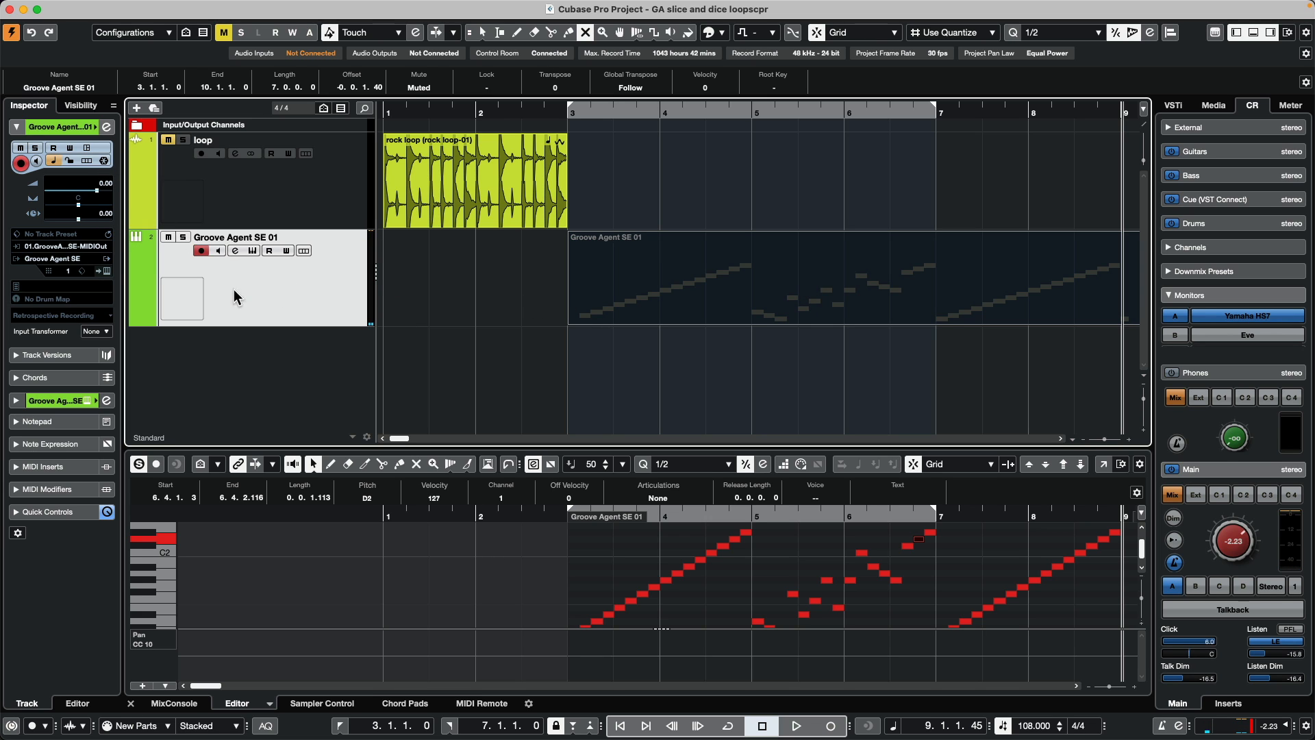
Reopen the Groove Agent SE instrument from its track and show the instrument pads with the slice settings.
click(253, 251)
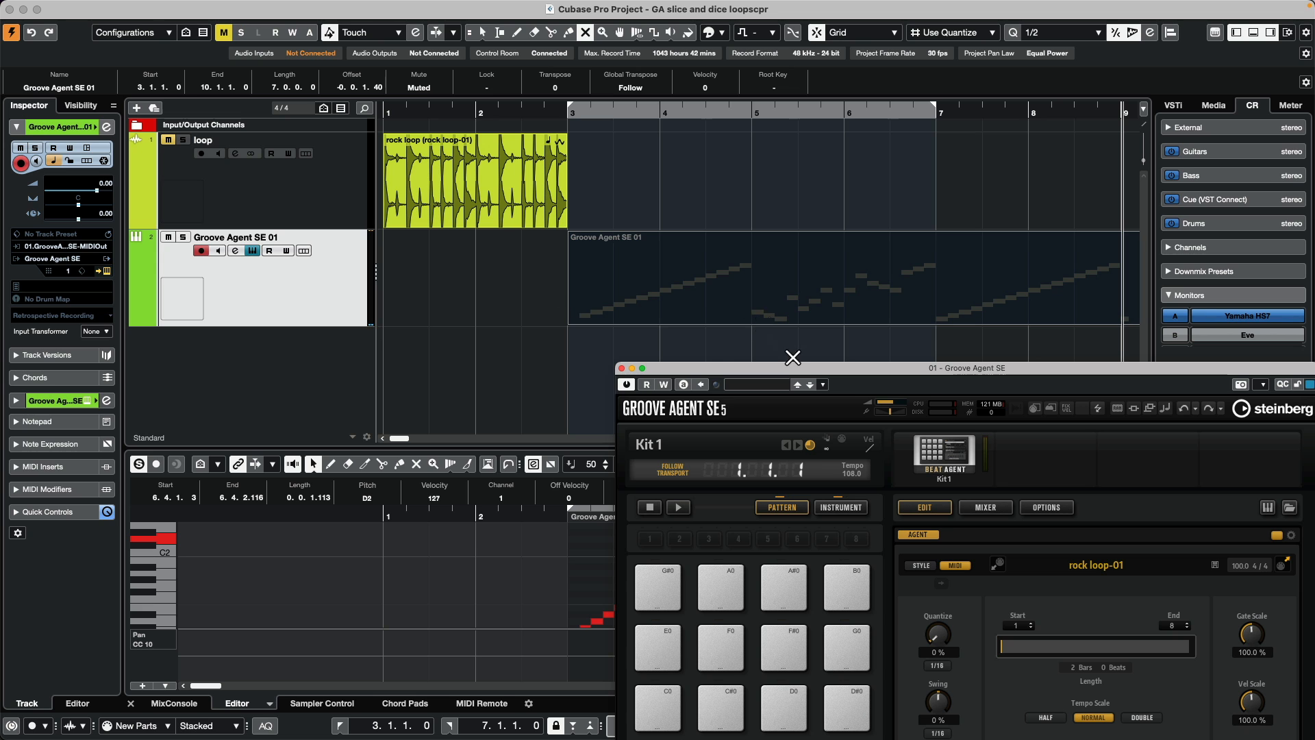
drag(817, 376, 537, 100)
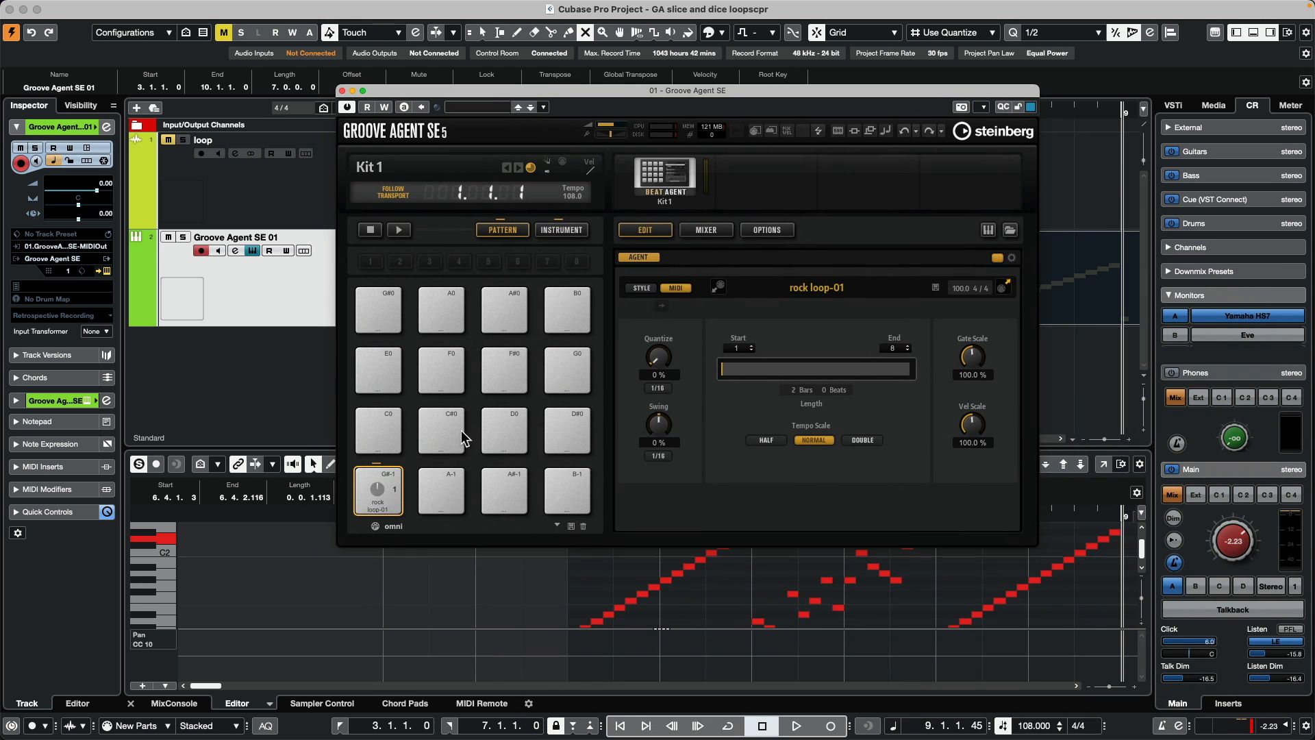
click(561, 230)
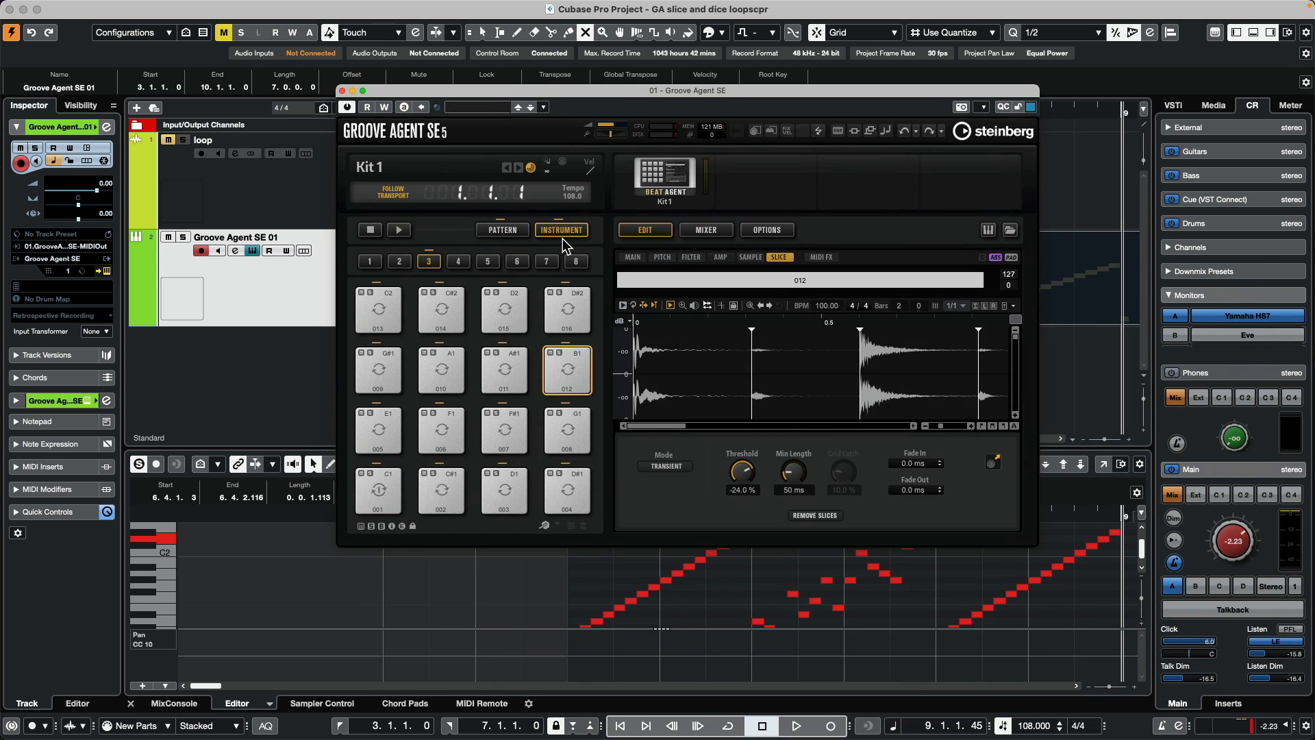
Audition individual loop slices on the instrument pads, including pads 001, 009, 011, 010 and 008.
click(379, 499)
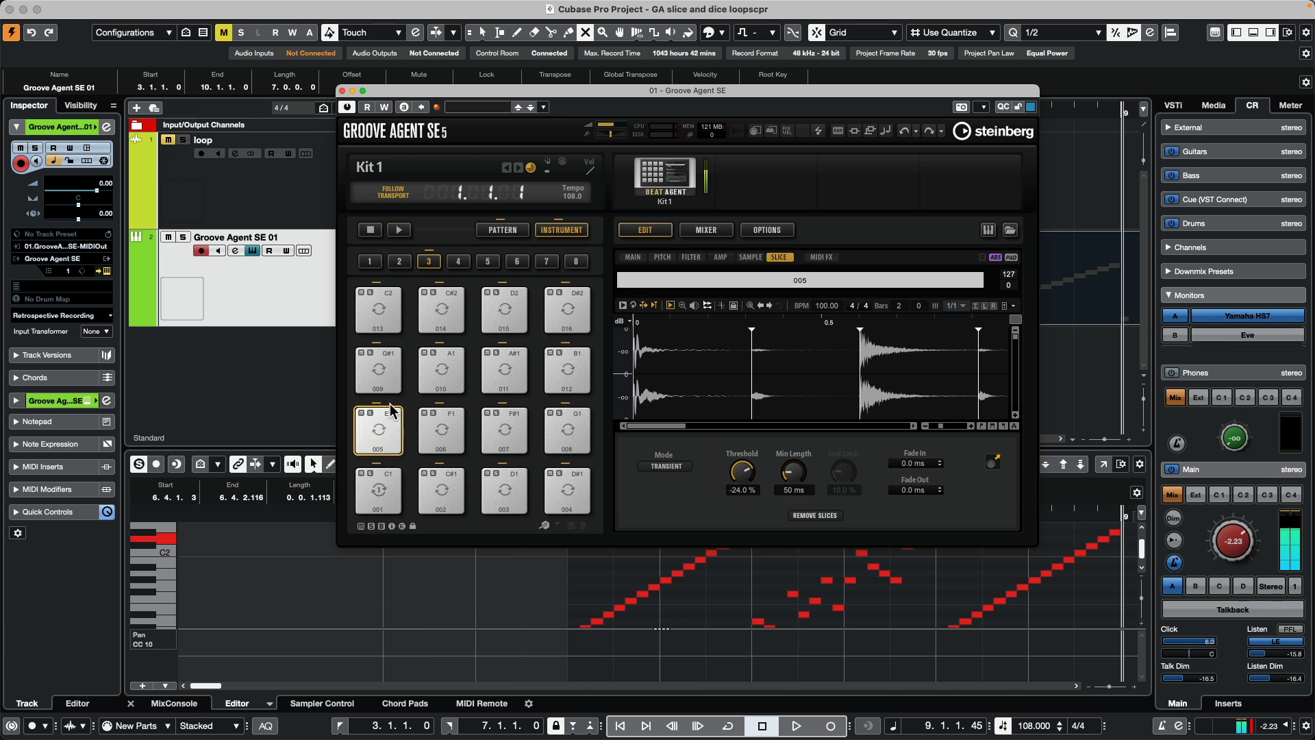
click(386, 363)
click(520, 373)
click(463, 370)
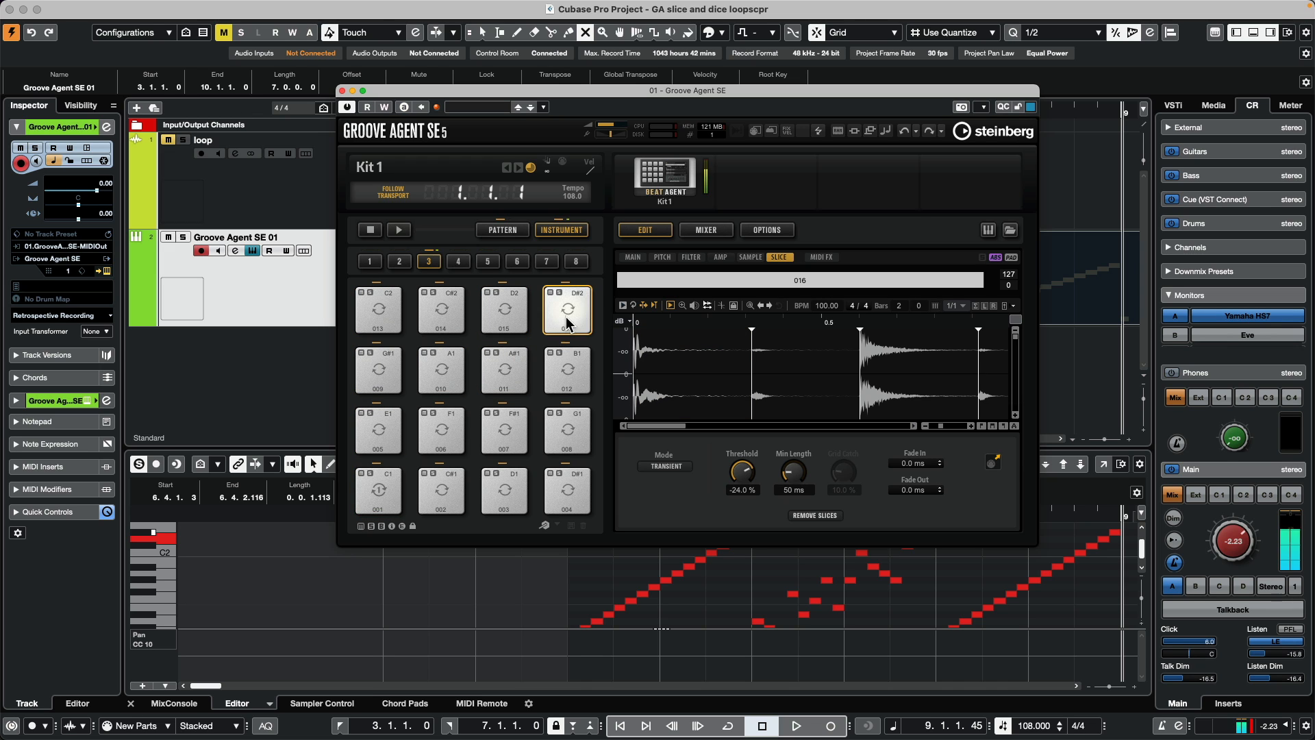
click(567, 430)
click(372, 496)
Select pads 005, 001, 009, 013, 016 and 008 together for joint editing.
click(381, 420)
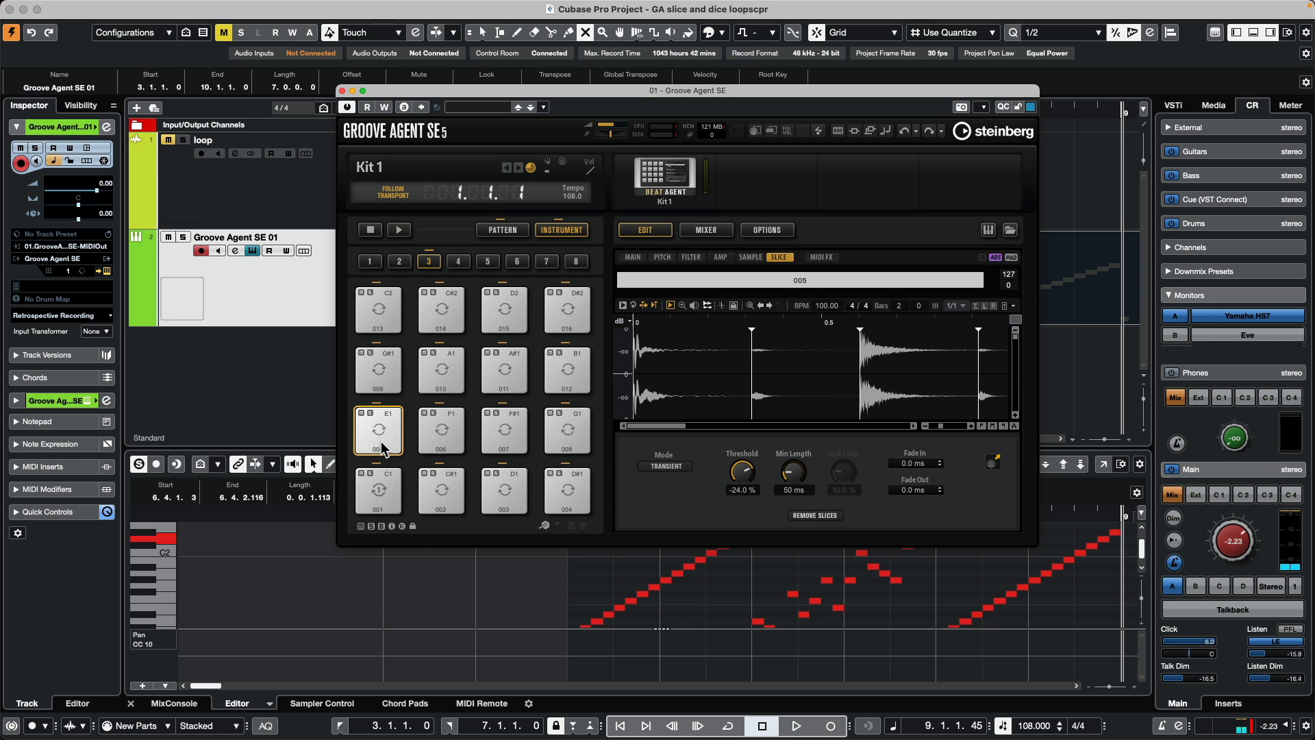
click(378, 491)
click(381, 370)
click(378, 311)
click(567, 312)
click(571, 427)
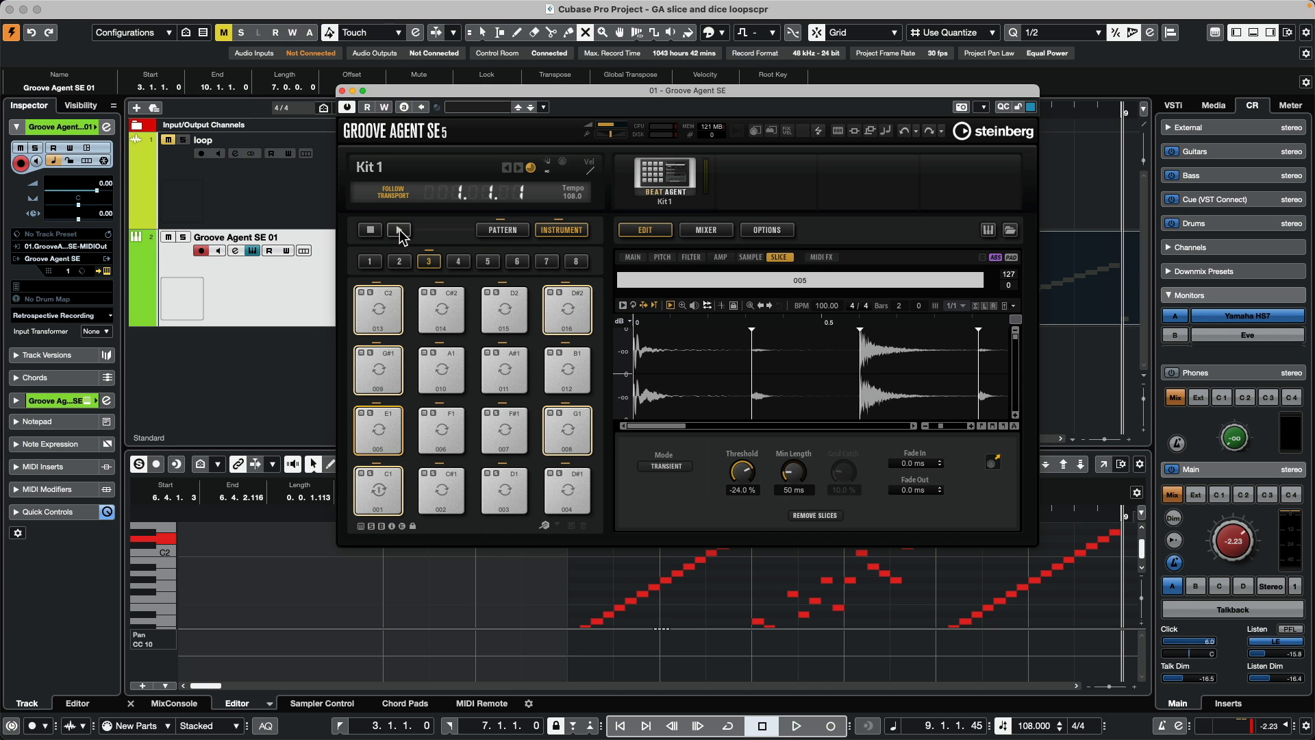
Play the slice pattern and set the selected pads' volume to 1.9 dB and pan to R 7.
click(400, 231)
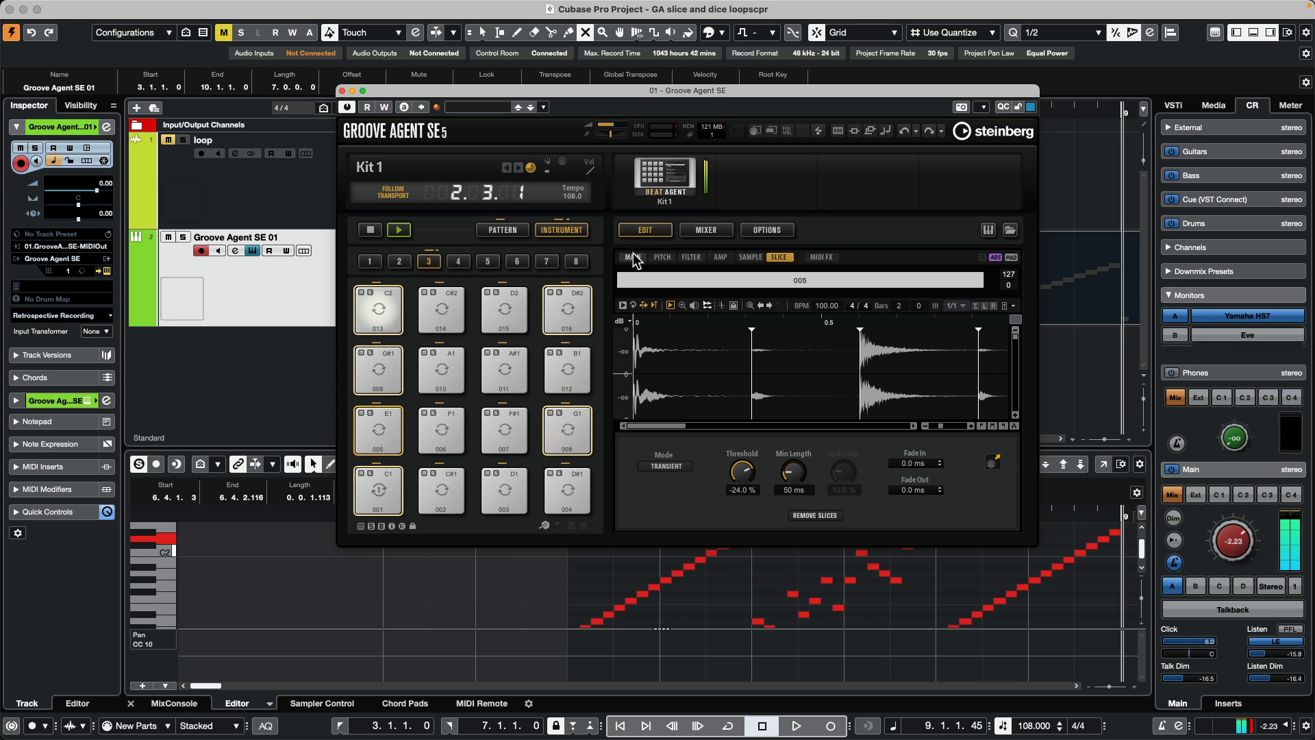
click(632, 259)
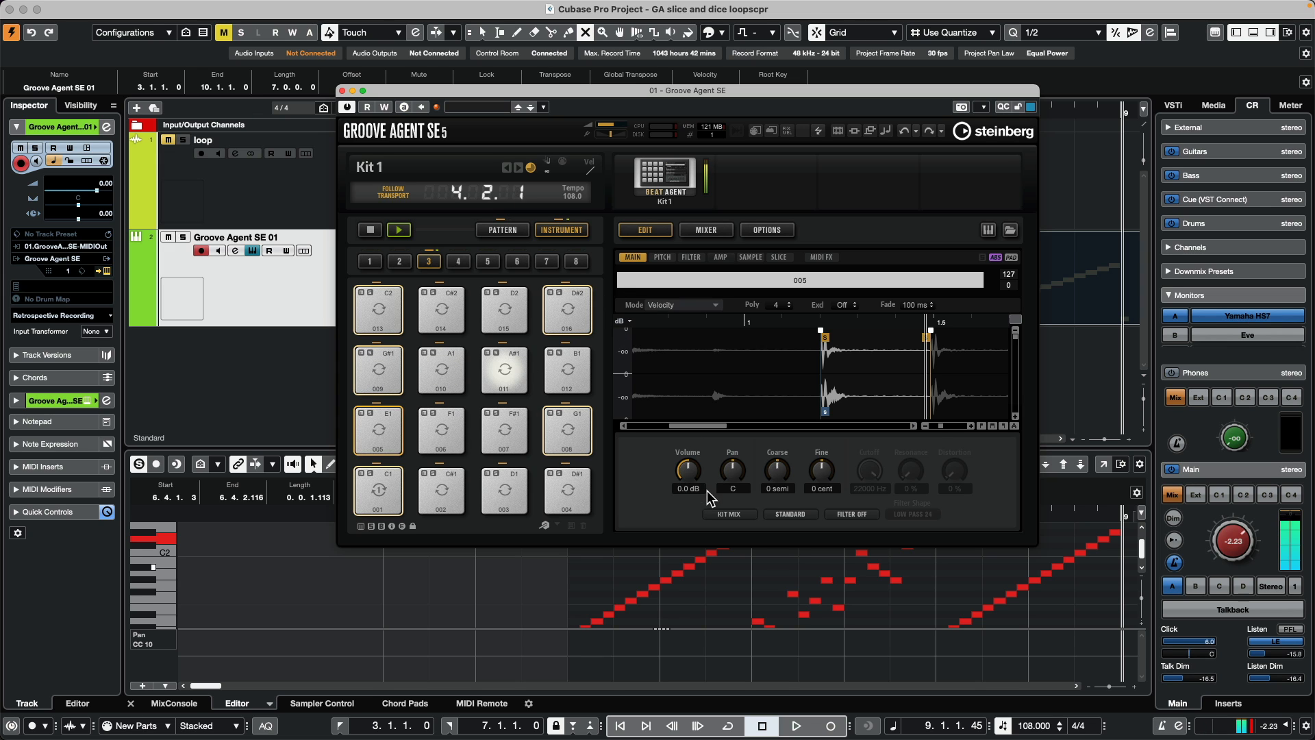
drag(693, 478, 695, 442)
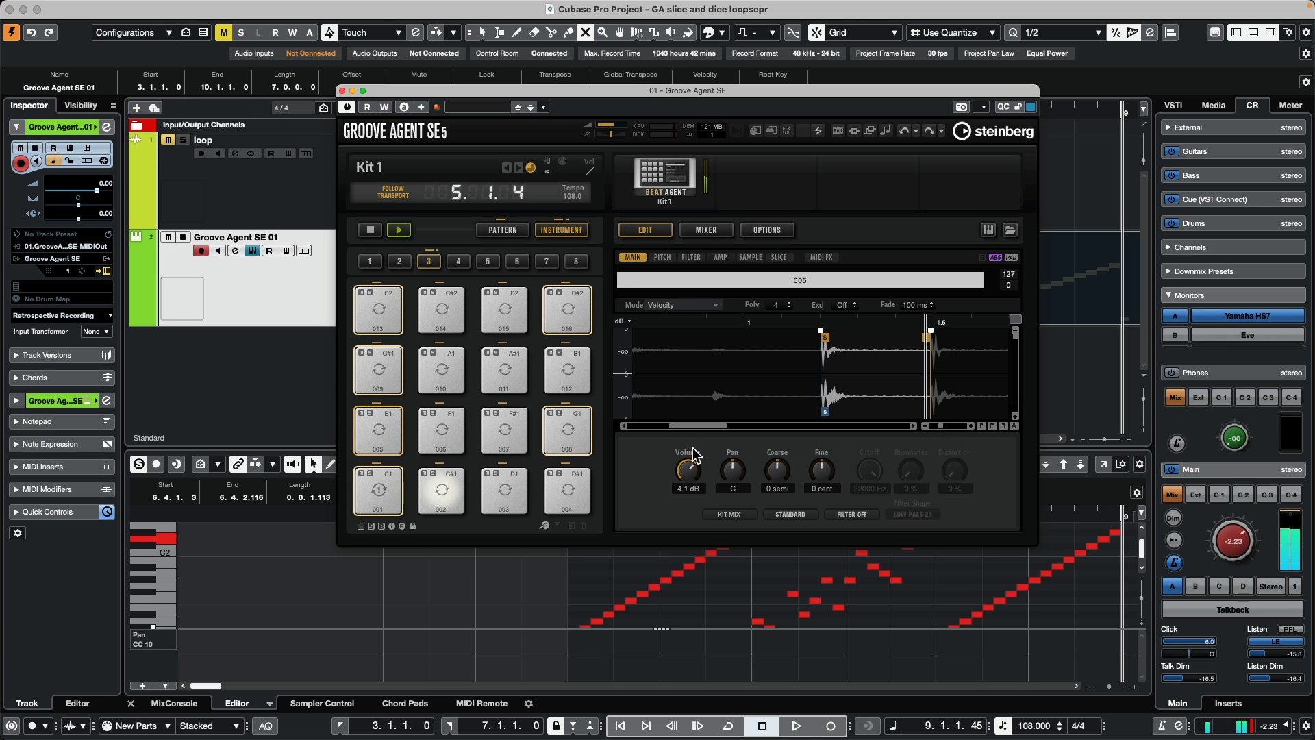
drag(696, 442, 727, 460)
key(space)
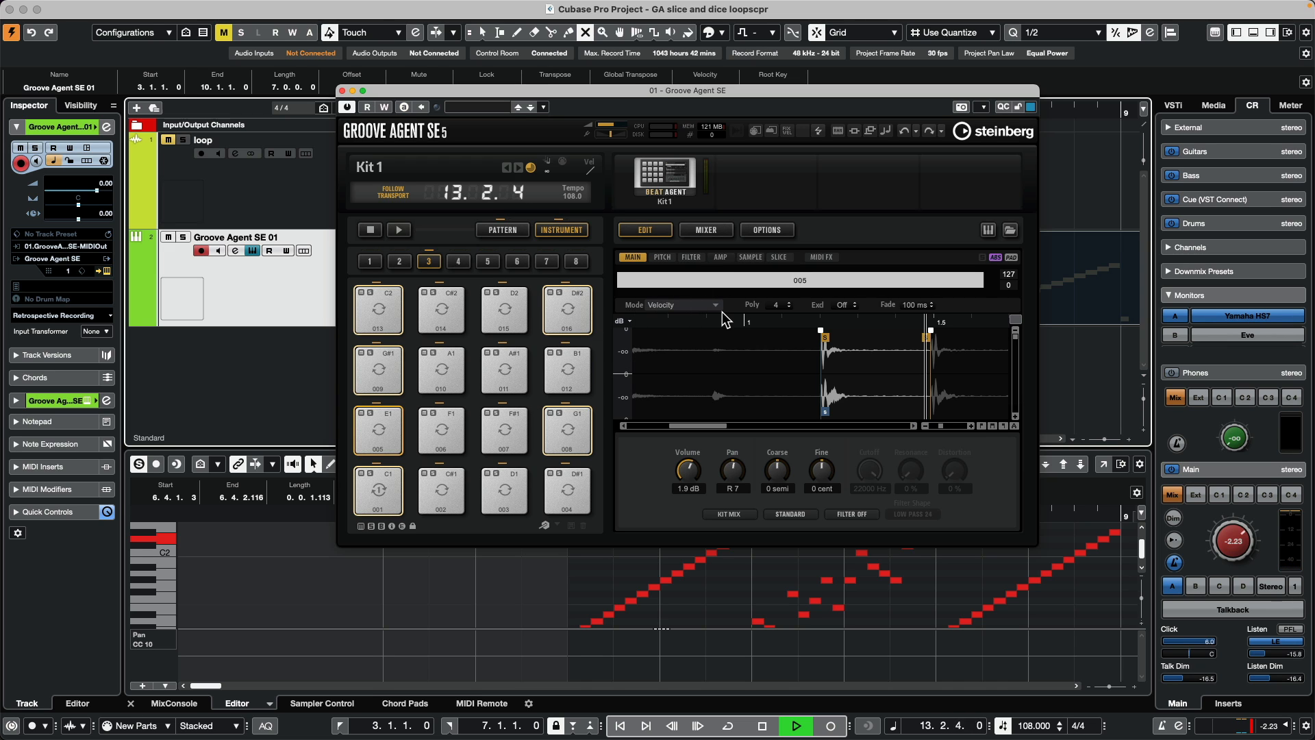
Apply a Classic filter to the selected pads with cutoff 663 Hz and resonance 55 %.
click(690, 258)
click(790, 515)
click(805, 532)
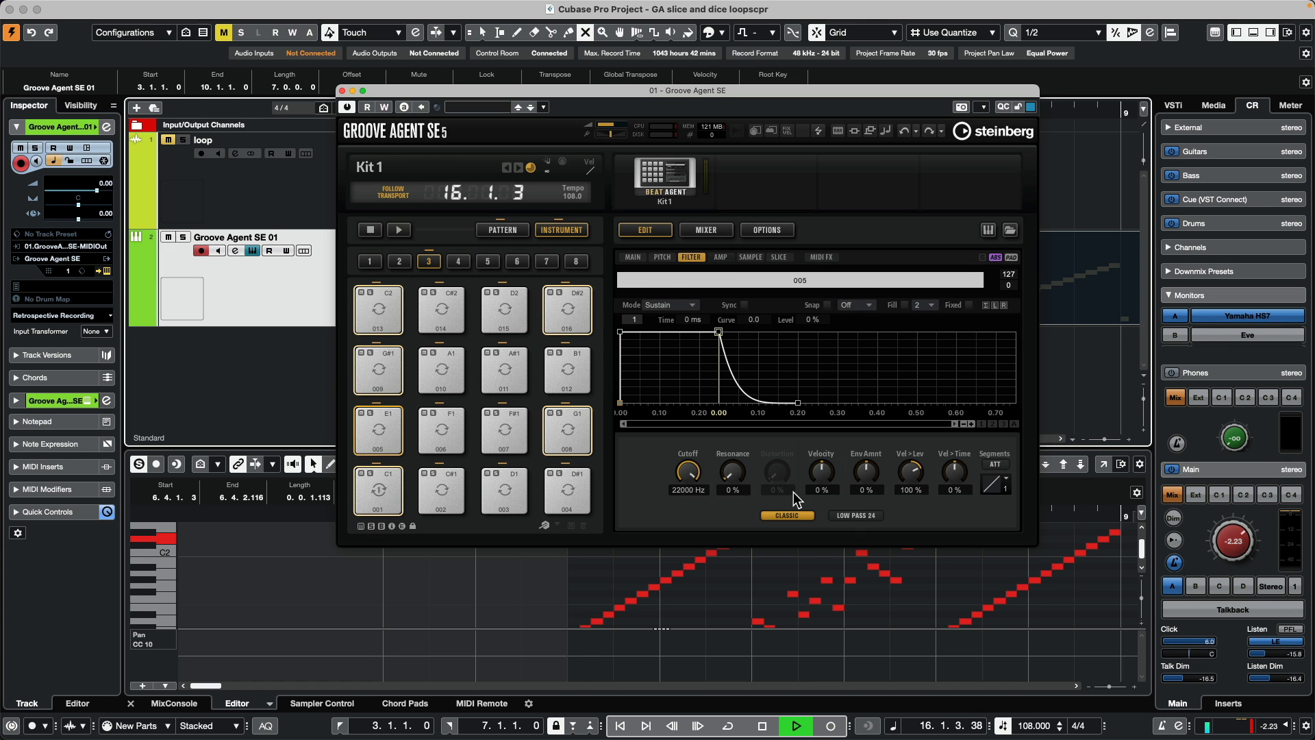
drag(738, 414, 739, 409)
key(space)
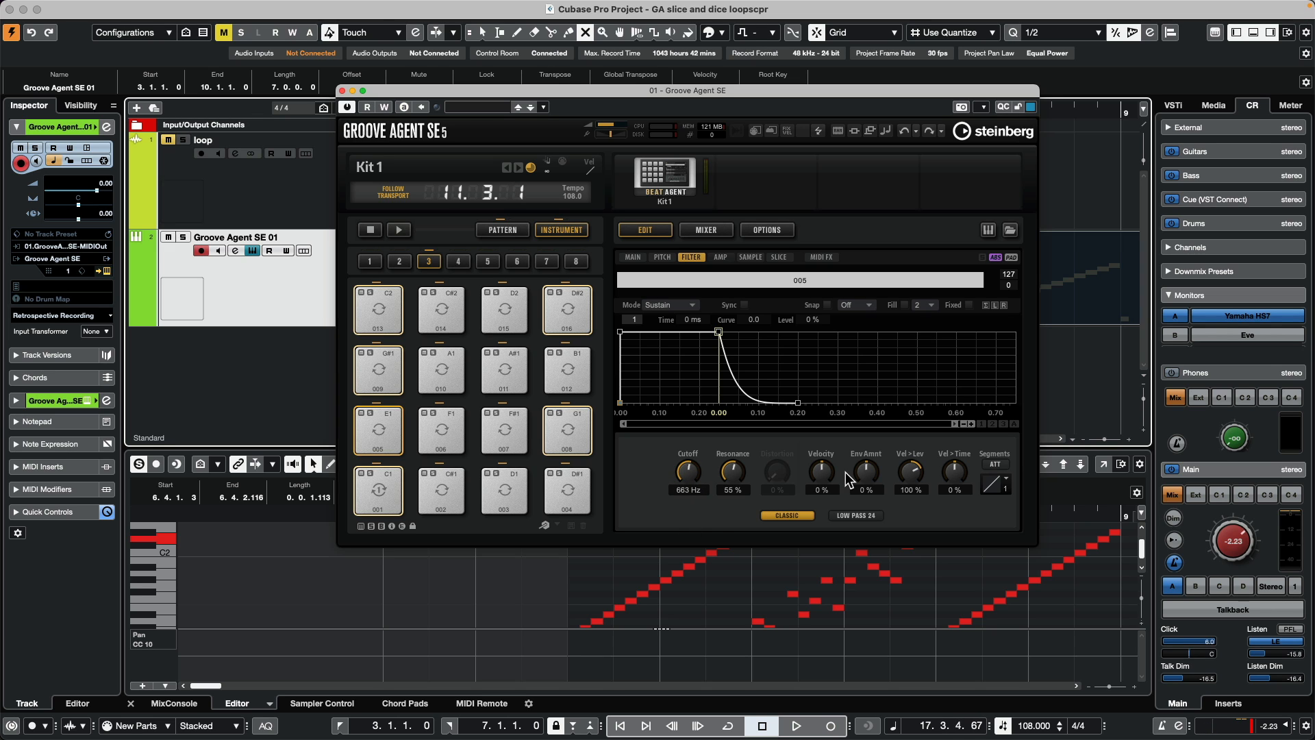
Adjust the filter during pattern playback to cutoff 2650 Hz and resonance 71 %, and stop the pattern.
click(399, 230)
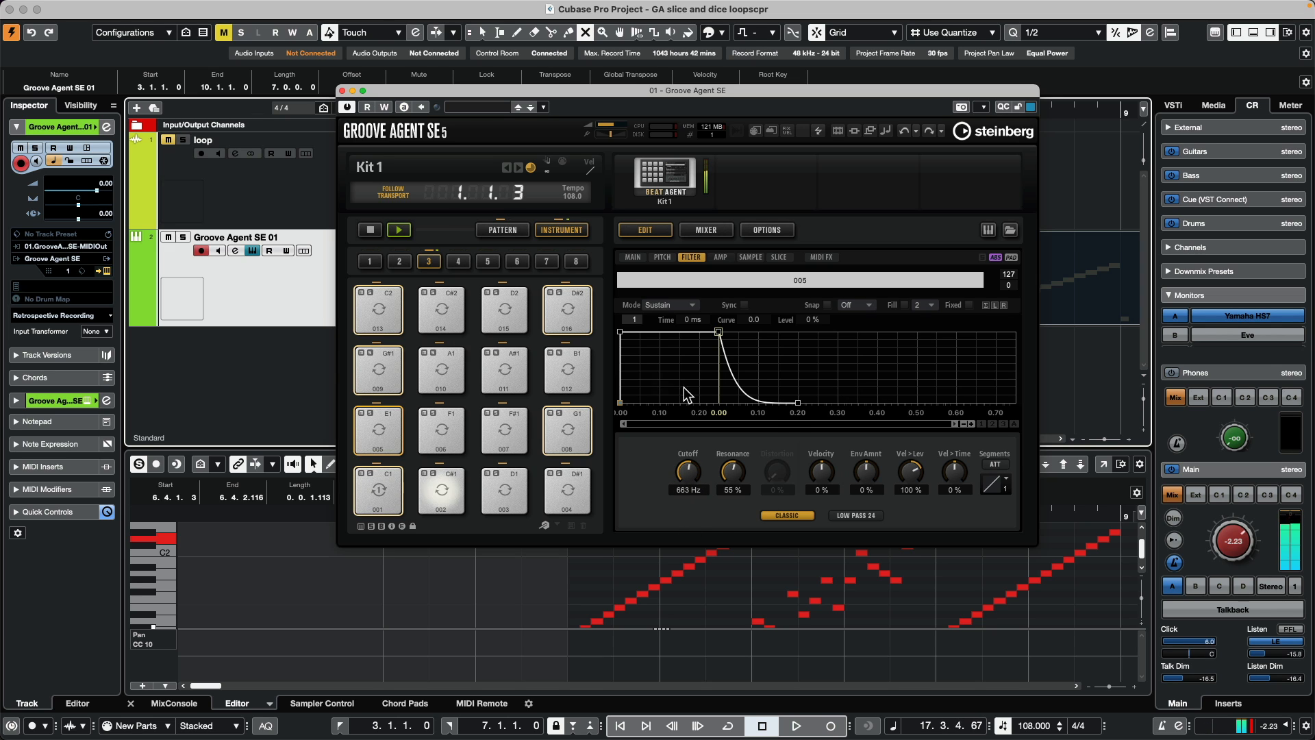
mouse_move(691, 477)
mouse_down()
mouse_move(693, 460)
mouse_move(690, 476)
mouse_up()
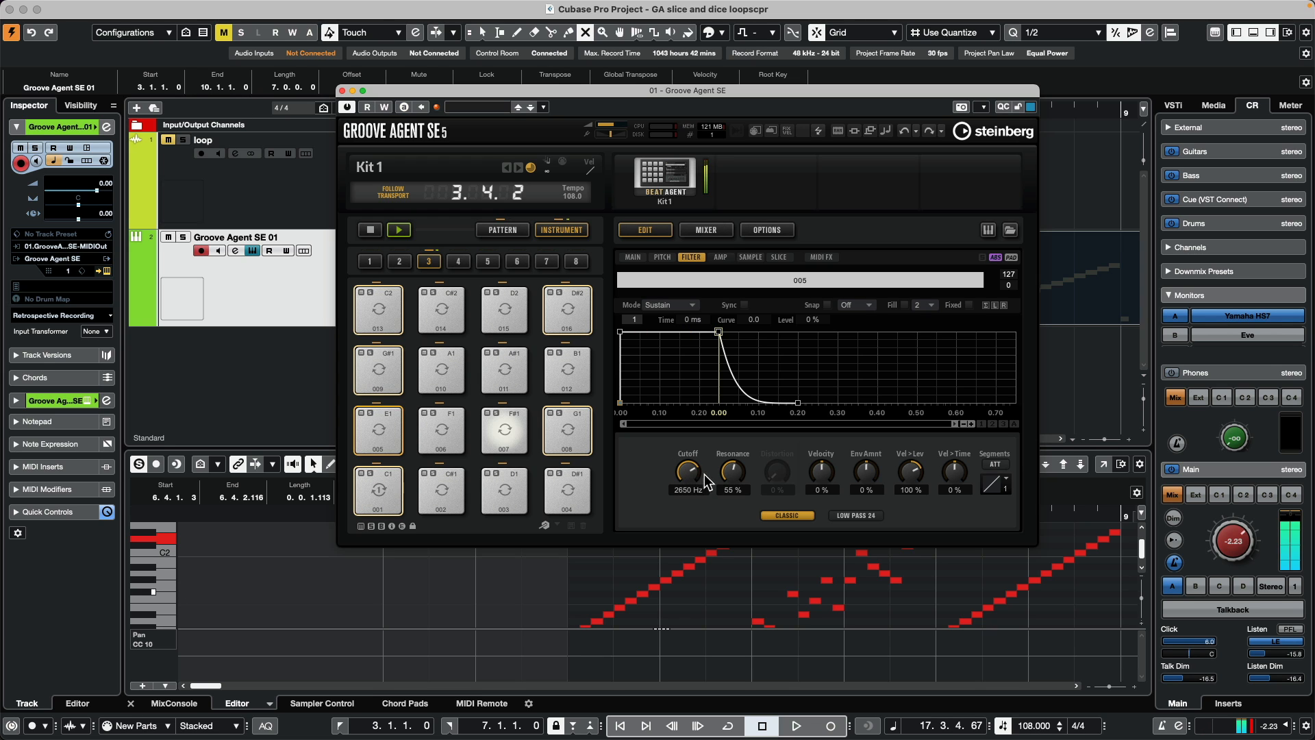
drag(733, 472, 740, 458)
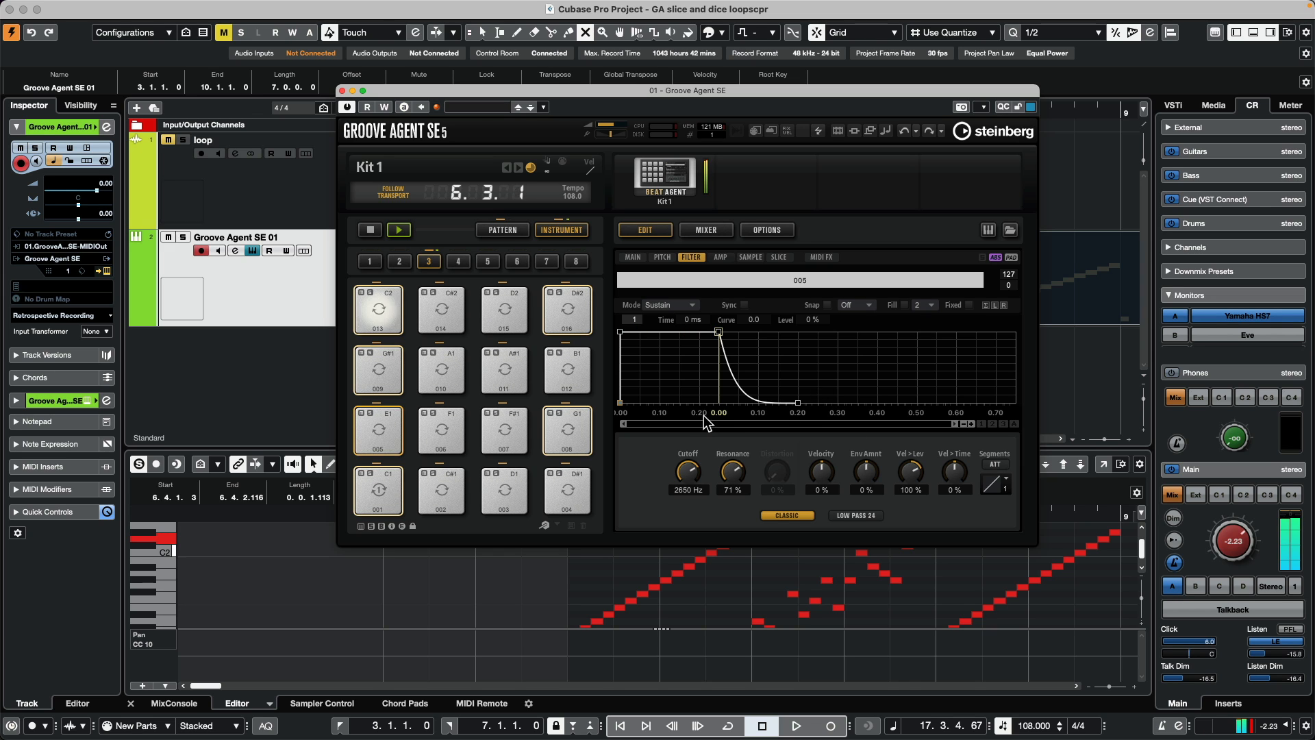
key(space)
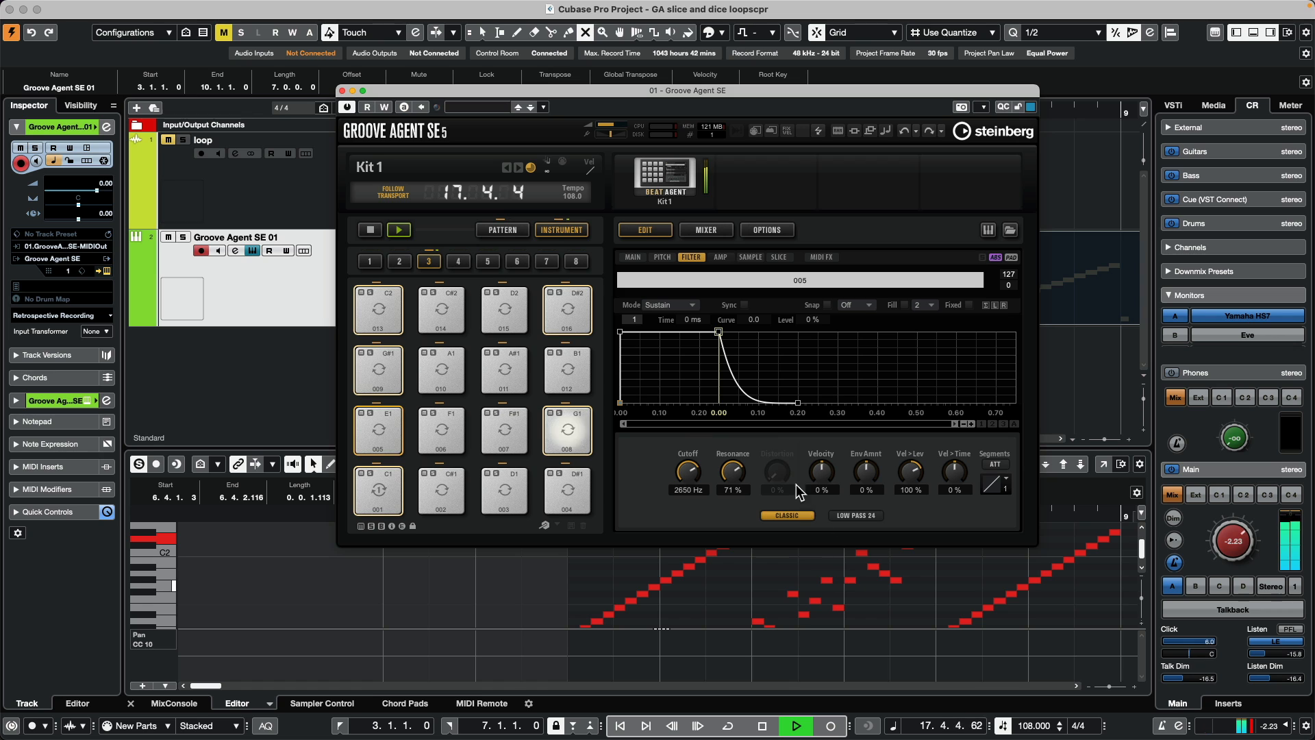
click(369, 229)
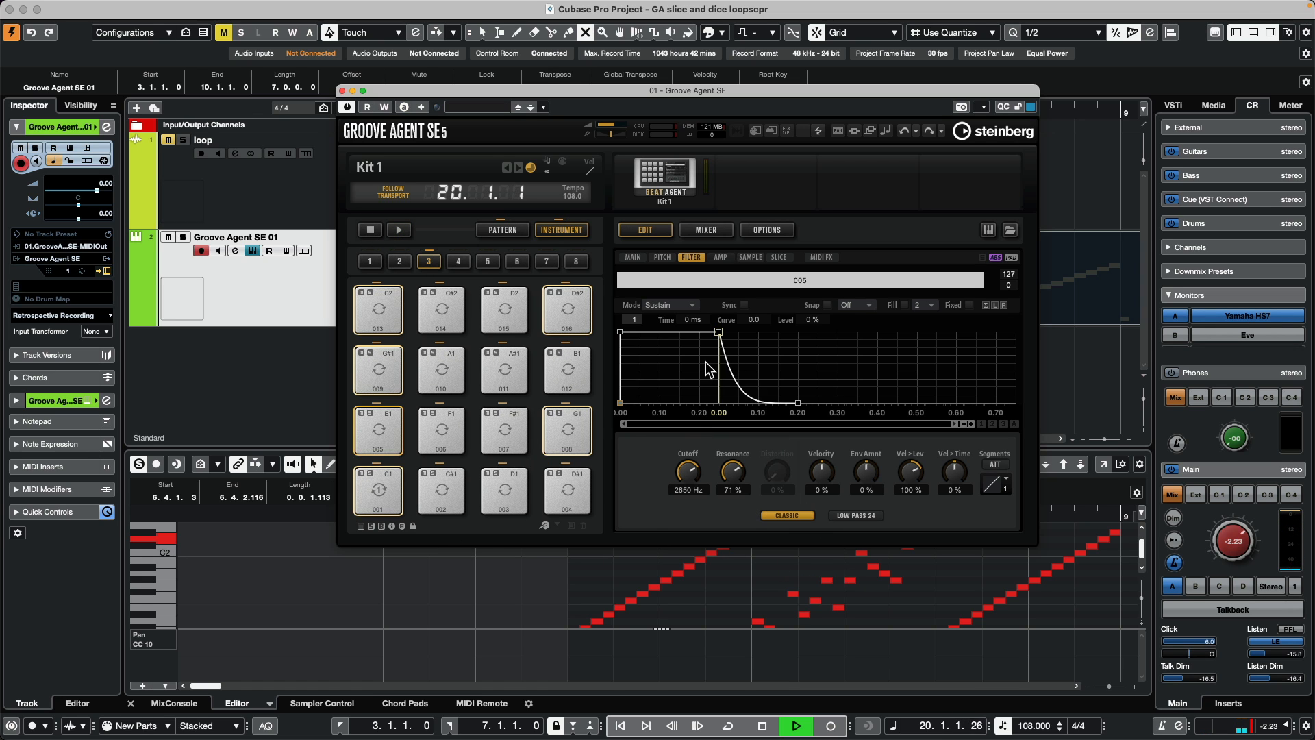
Load the Reverb effect into the first insert slot of AUX FX 1 in the Groove Agent mixer.
click(703, 231)
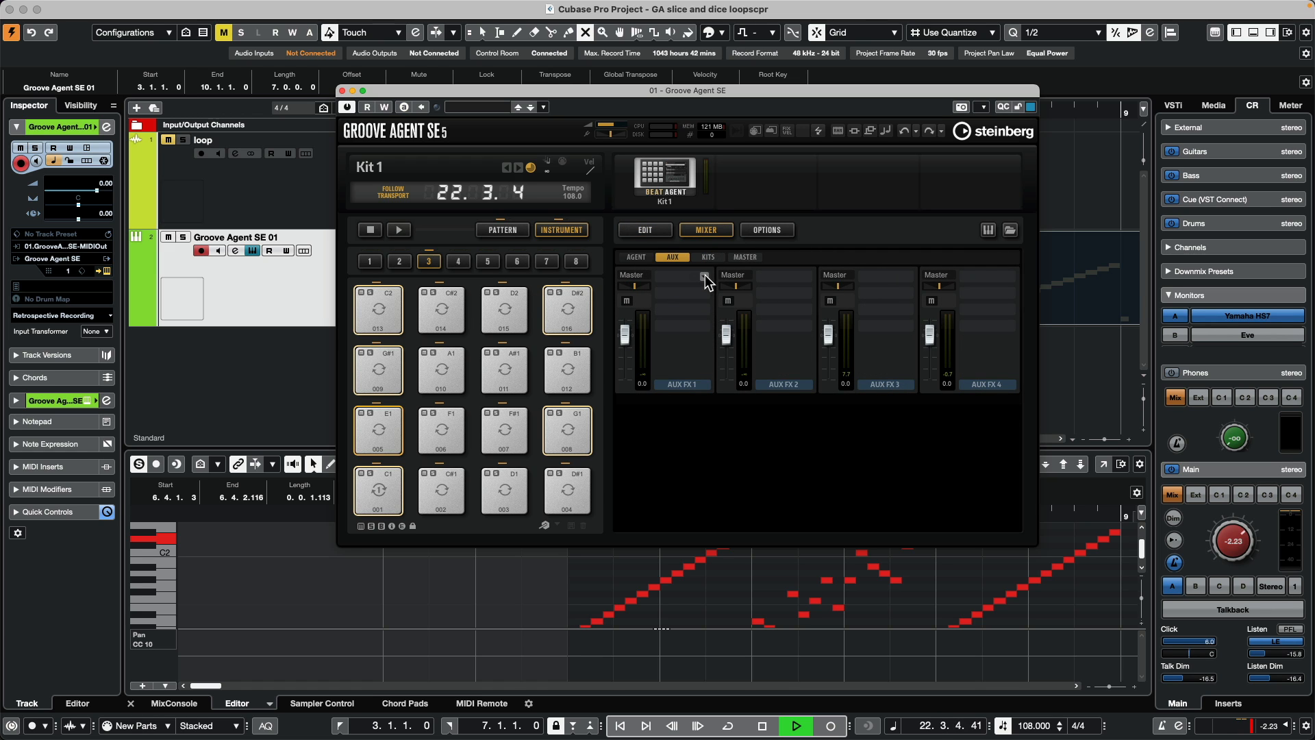
click(705, 277)
click(720, 335)
click(757, 361)
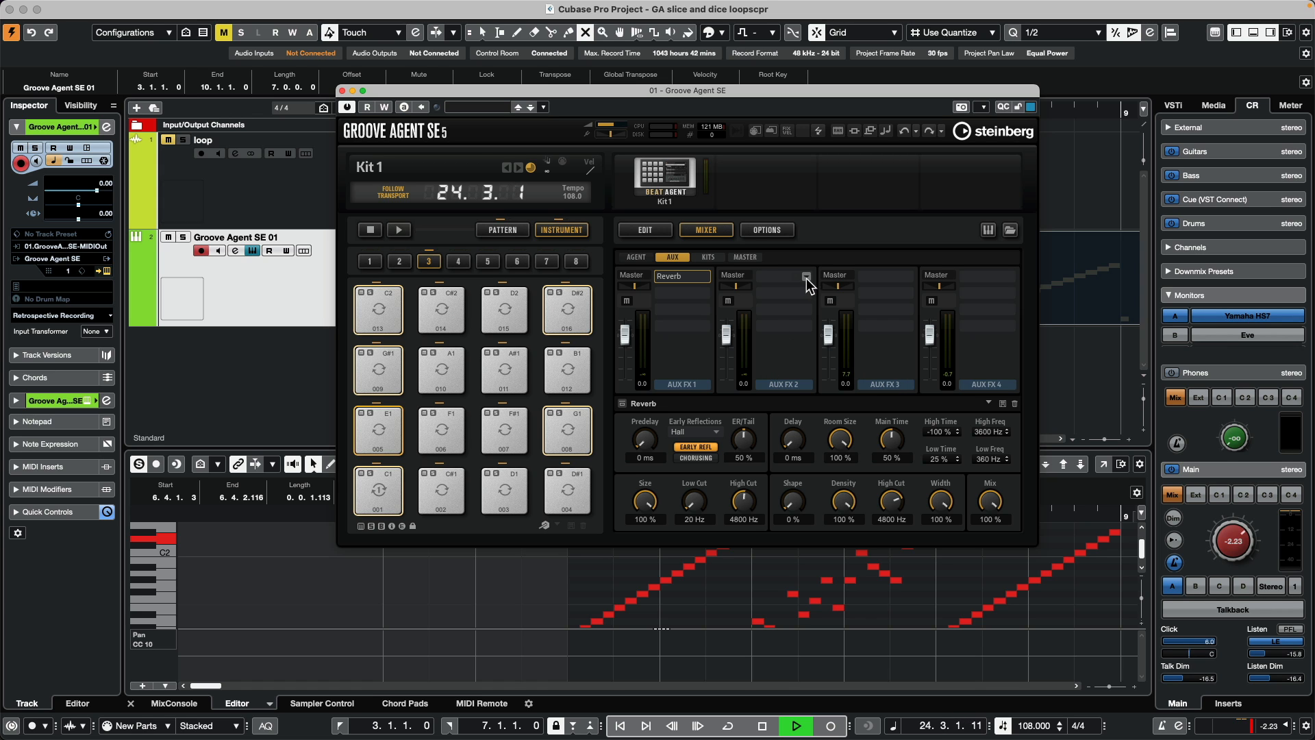
Load Multi Delay into the first slot of AUX FX 2 and Flanger into the first slot of AUX FX 3.
click(807, 278)
click(824, 350)
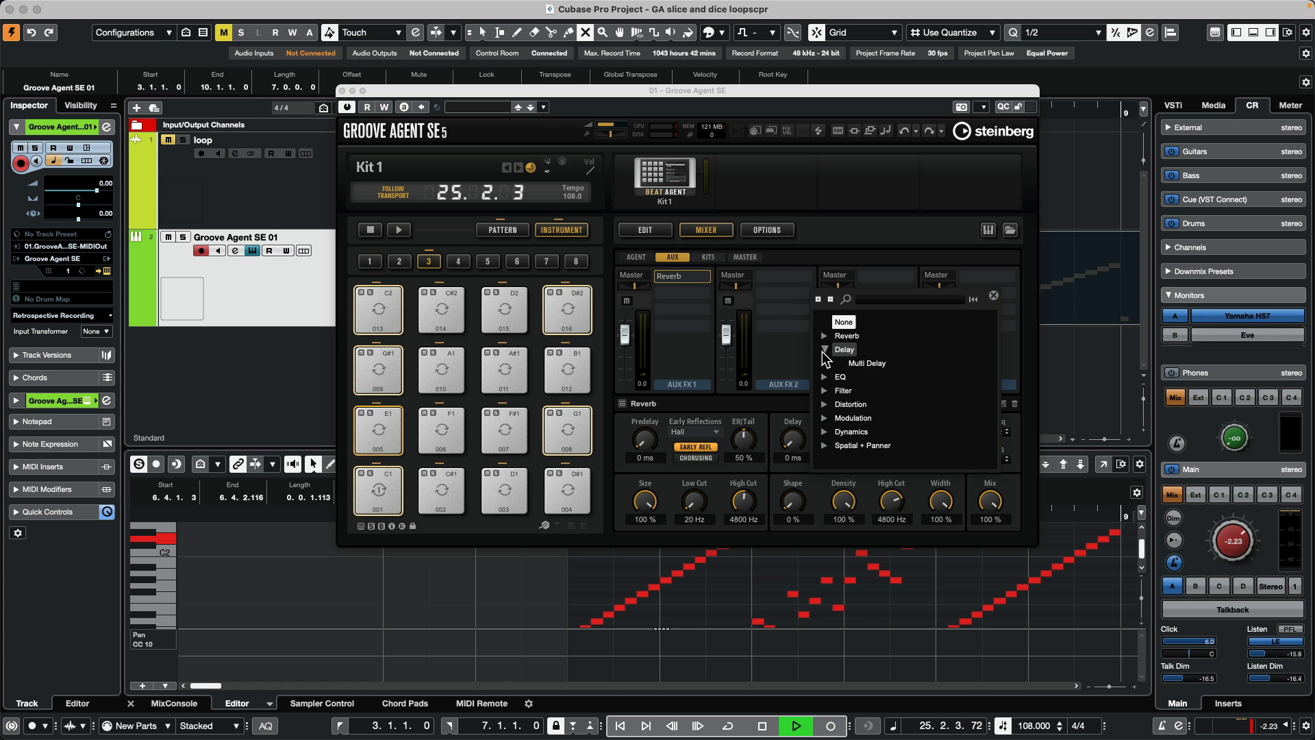
click(877, 363)
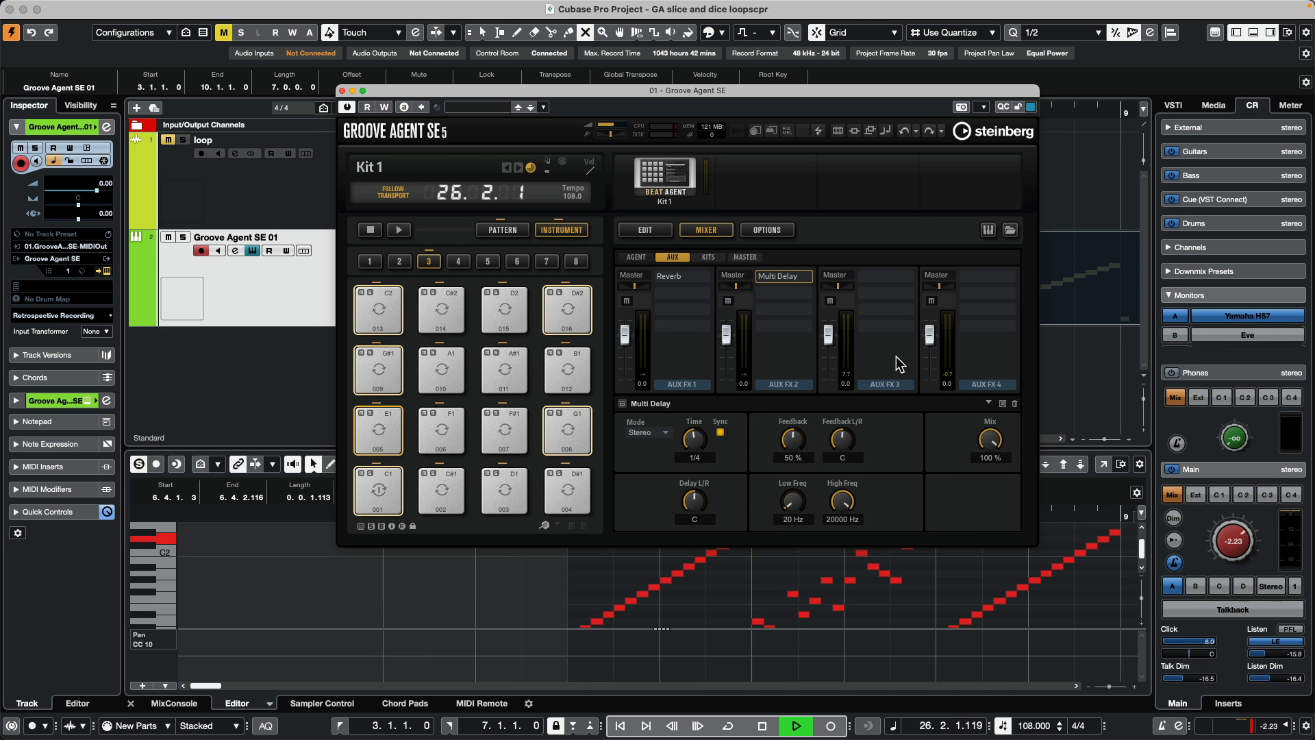
click(910, 275)
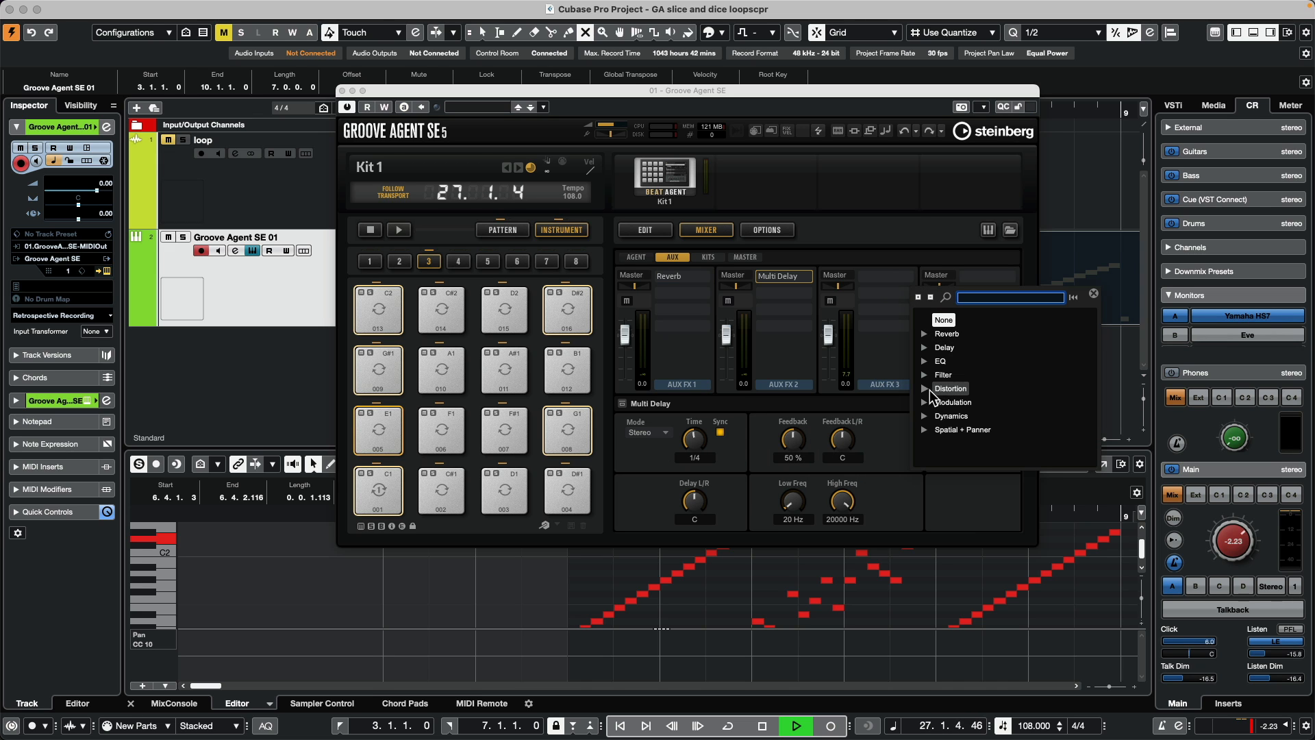
click(933, 402)
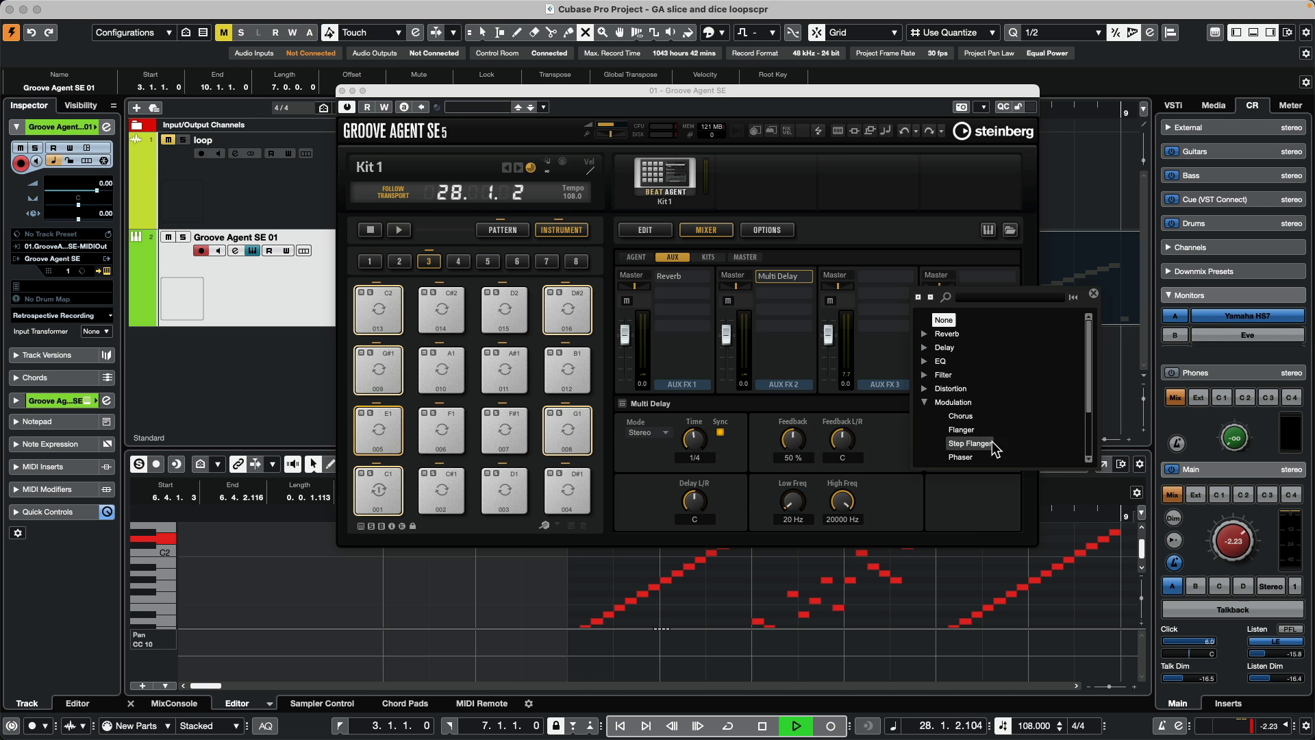
click(961, 430)
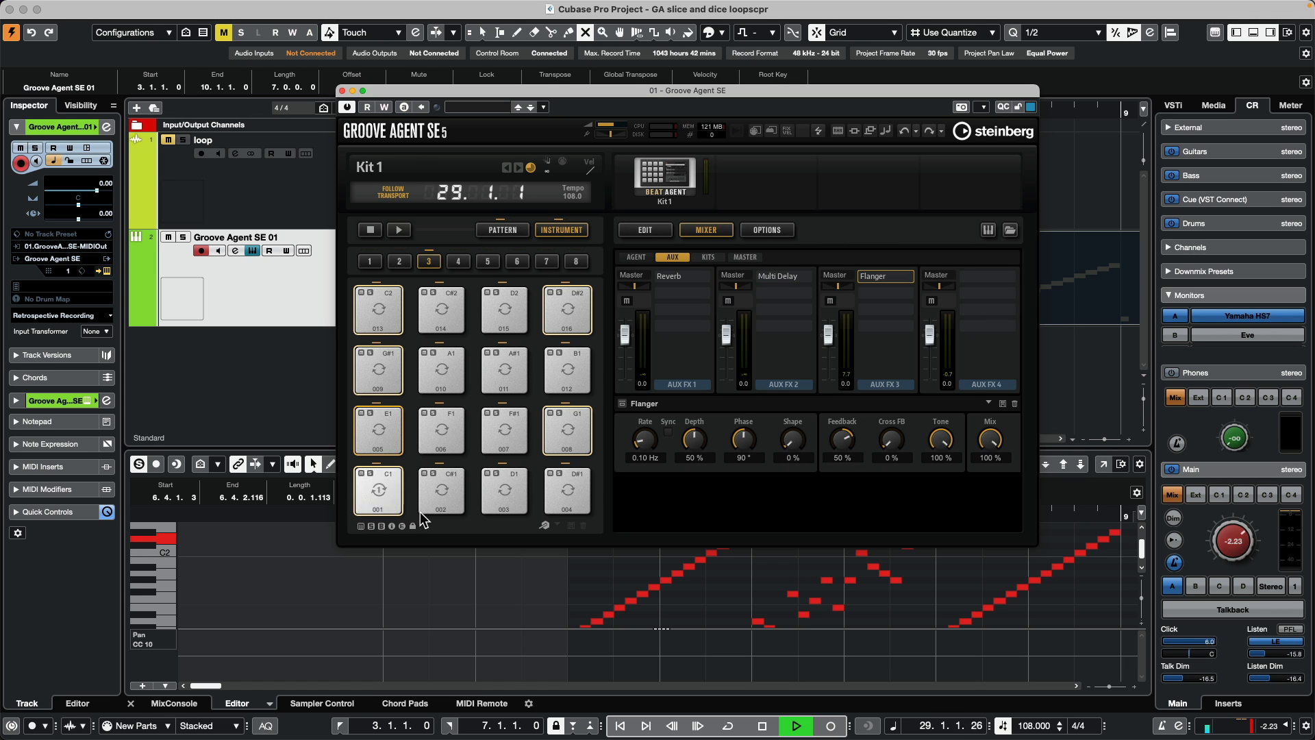
Audition slices on pads 002, 010, 012, 008 and 007 to find ones suited to the aux effects.
click(448, 491)
click(446, 375)
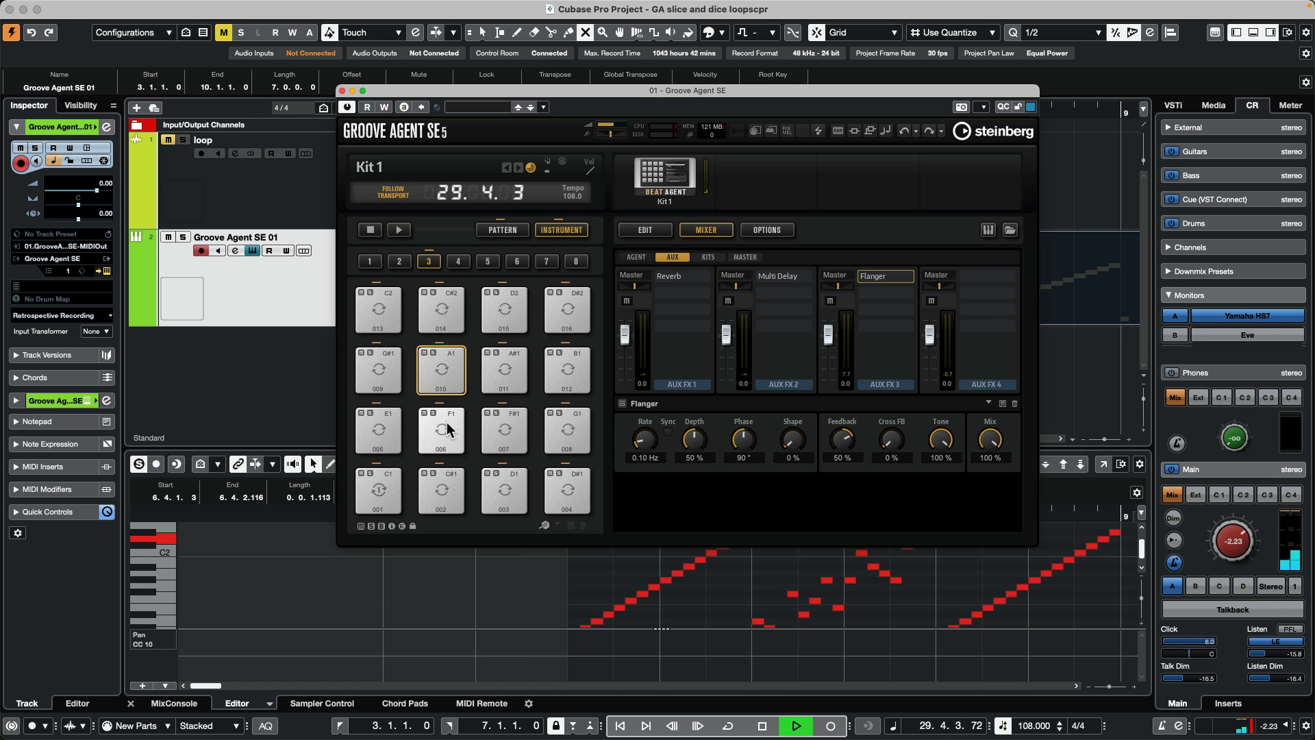
click(563, 373)
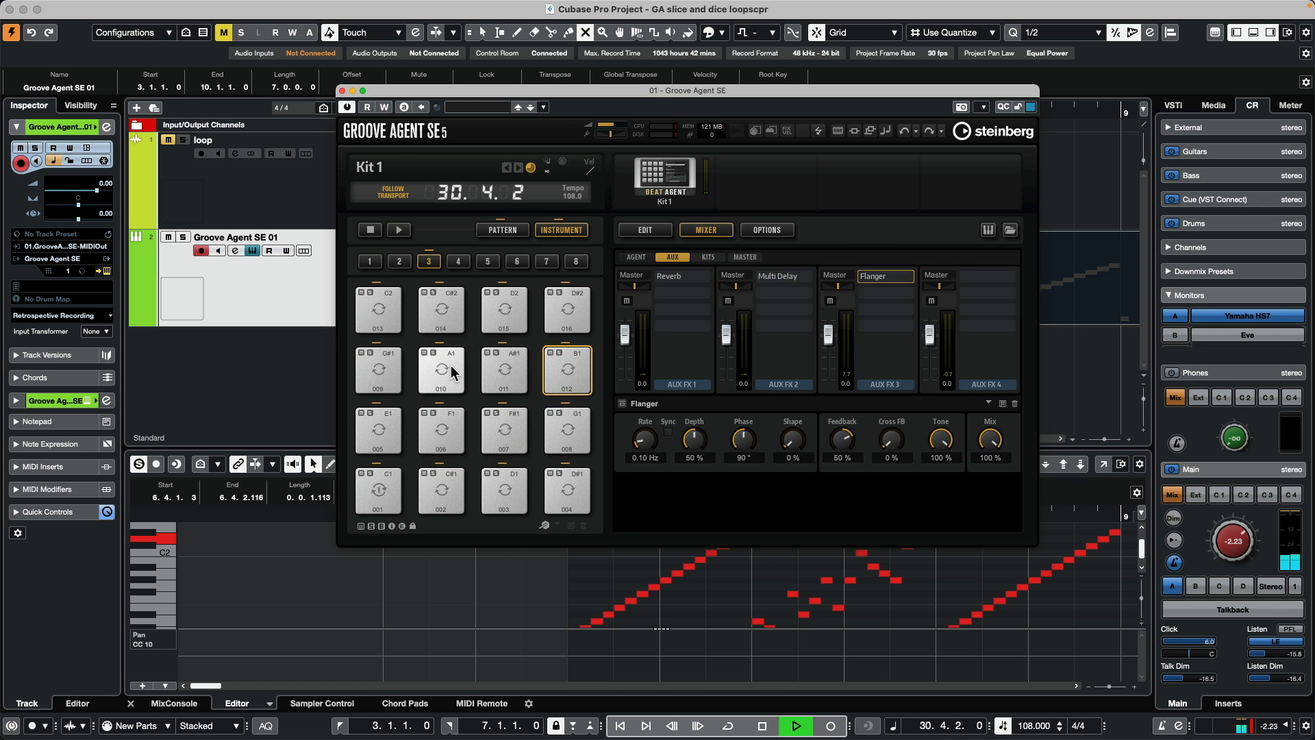
click(567, 438)
click(502, 426)
Select pads 002, 004, 012 and 010 together for joint editing.
click(451, 483)
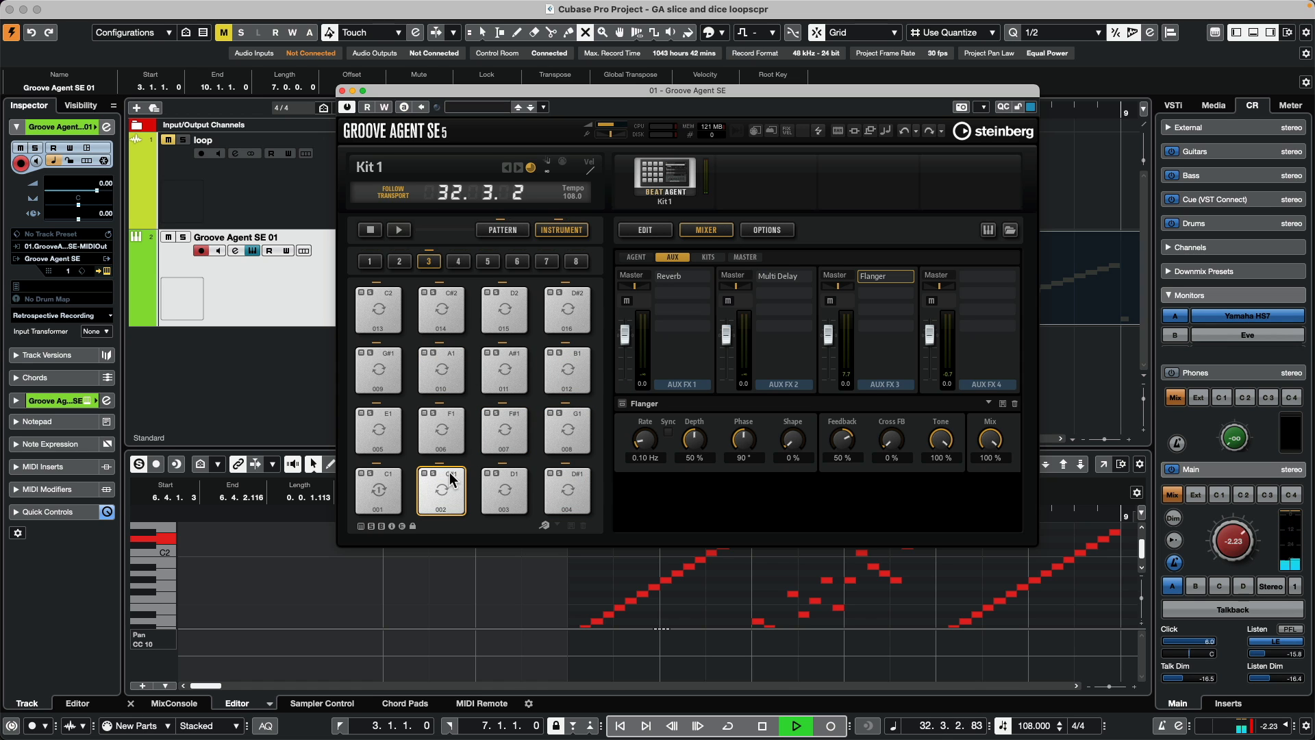
super+click(578, 492)
super+click(574, 364)
super+click(446, 368)
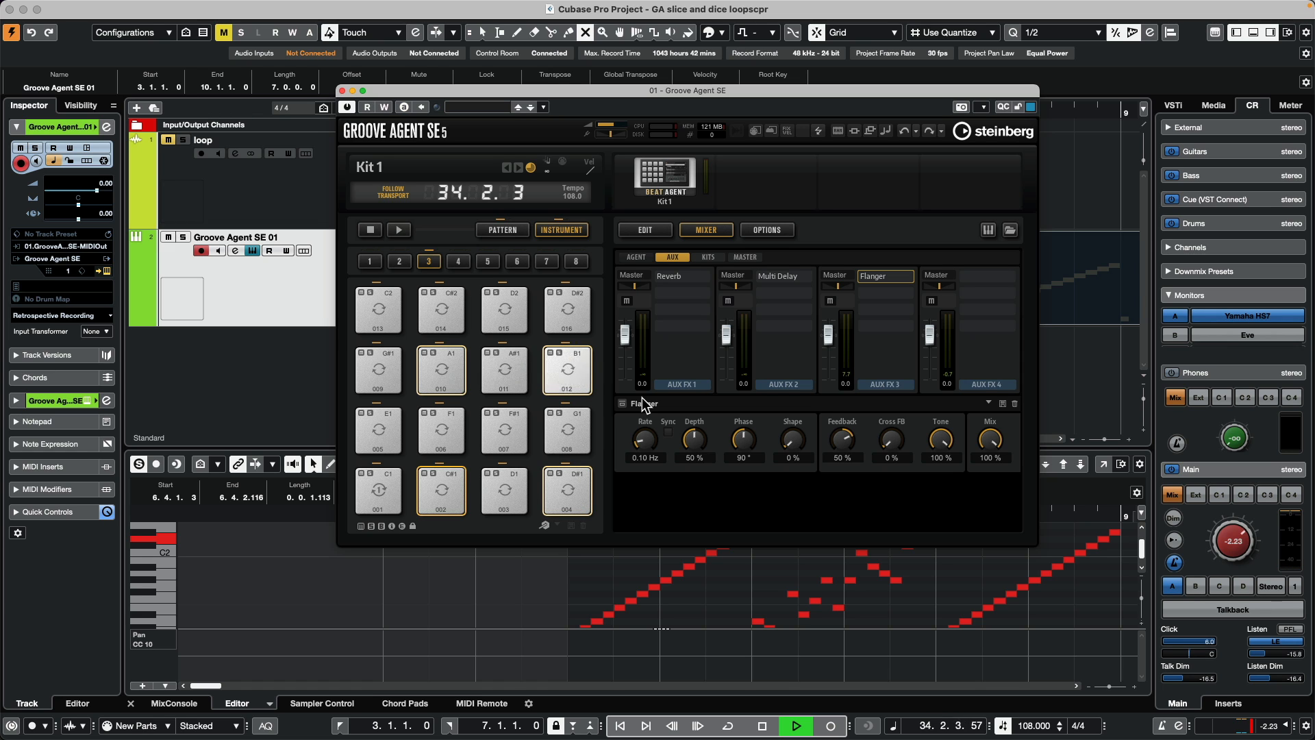
Set the selected pads' AUX 2 send to -4.7 in their amplifier settings while the pattern plays.
click(651, 230)
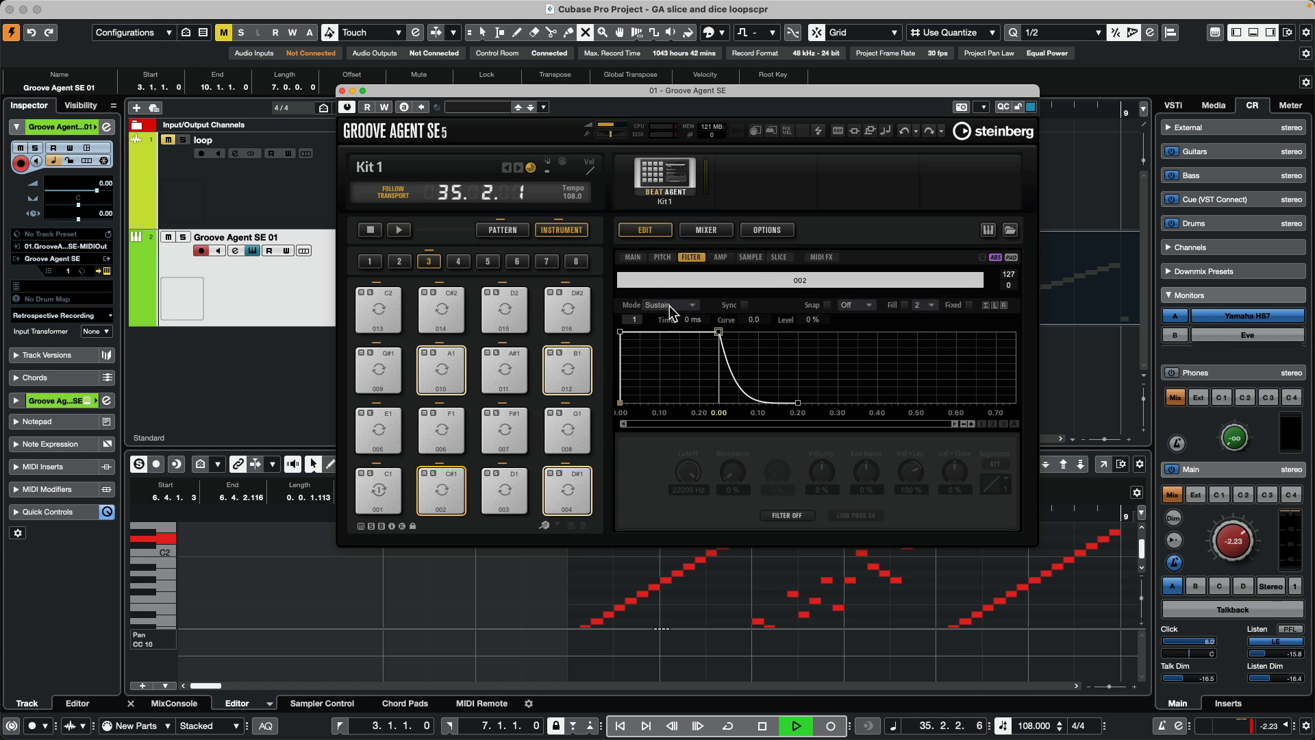
click(722, 256)
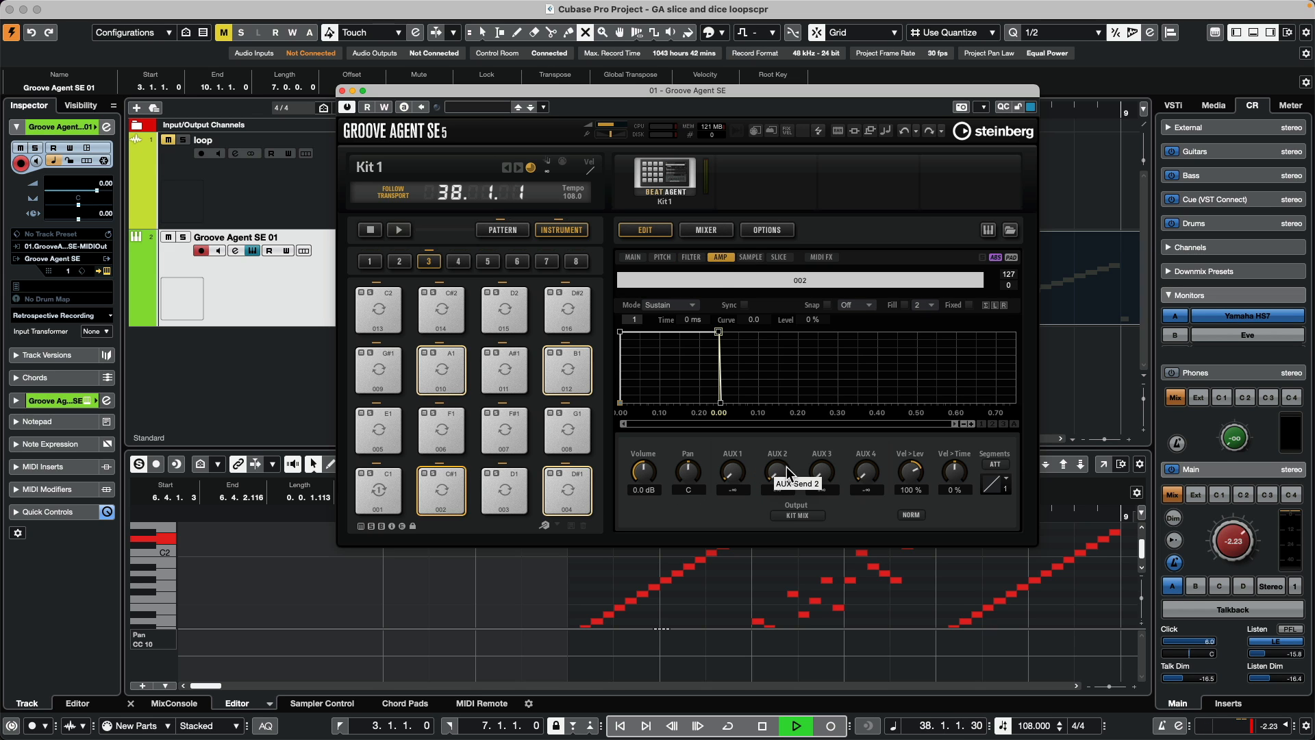
click(706, 230)
click(637, 231)
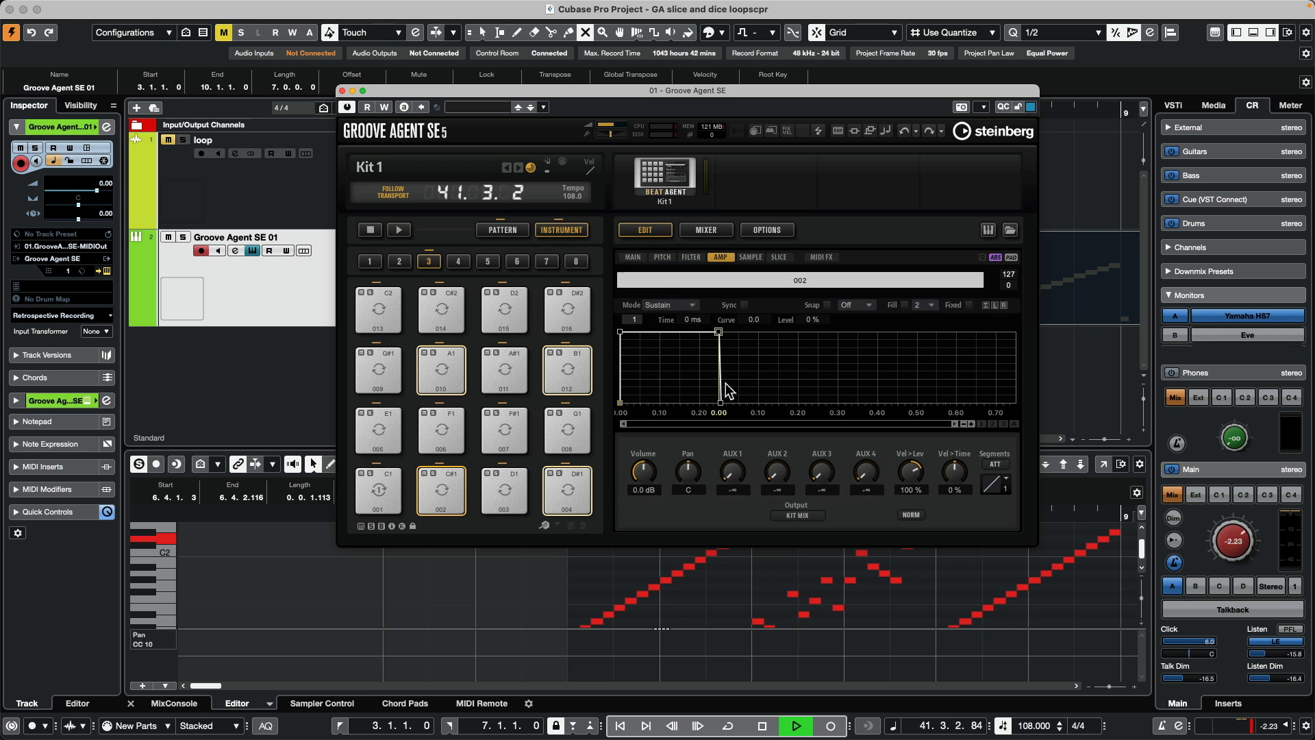
key(space)
key(space)
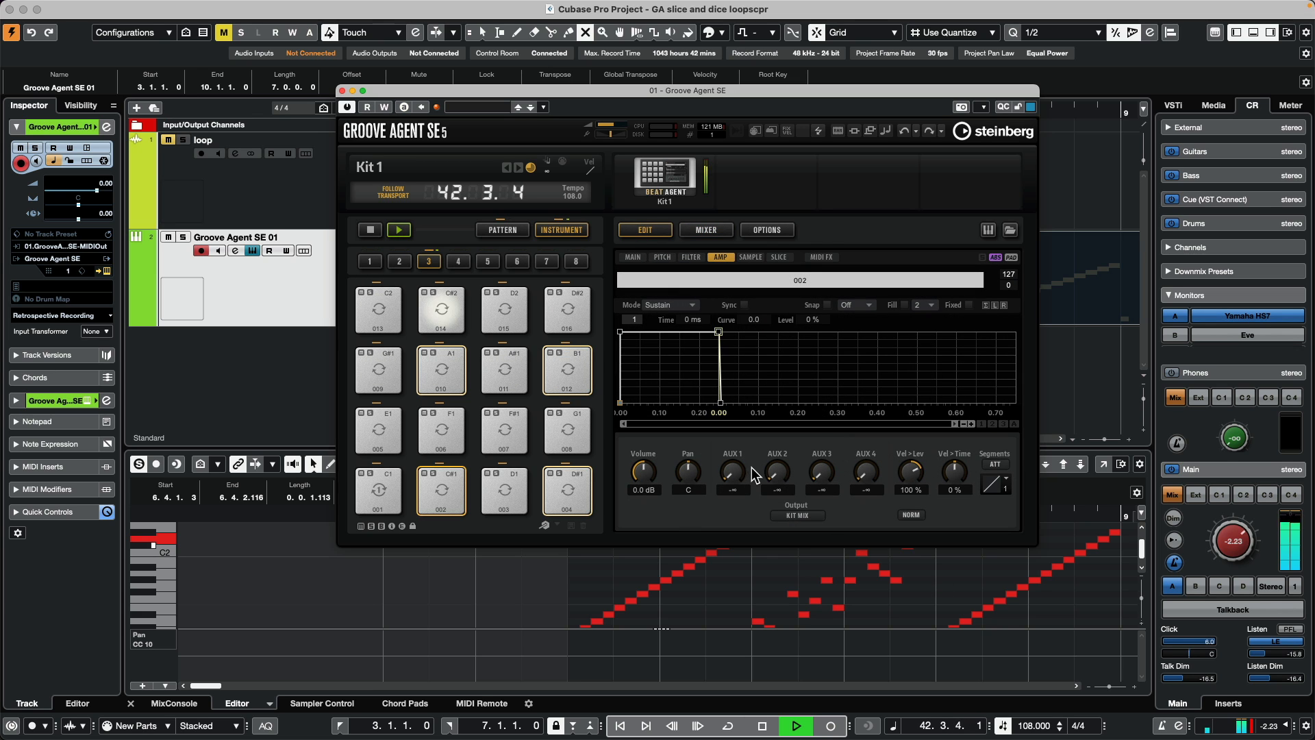
drag(775, 470, 780, 400)
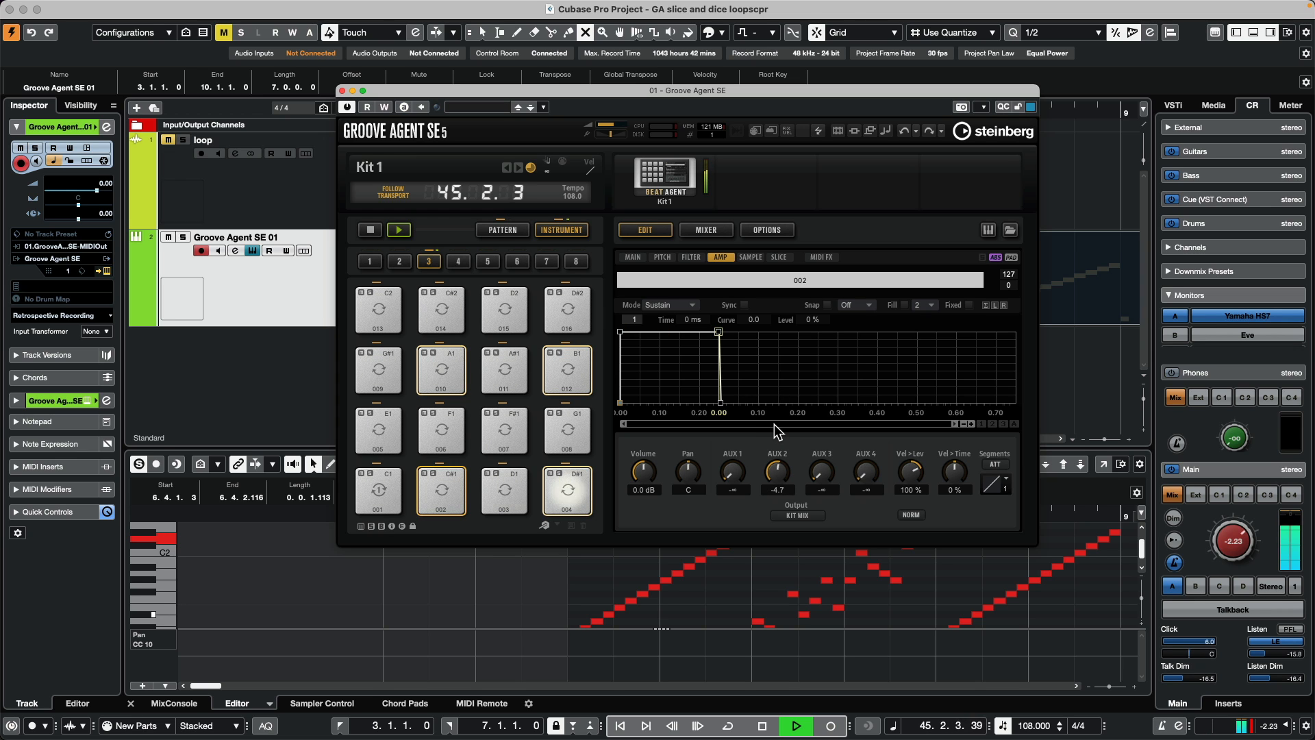
Set the AUX FX 2 Multi Delay time to 1/16 and return to the selected pads' amplifier settings.
click(721, 234)
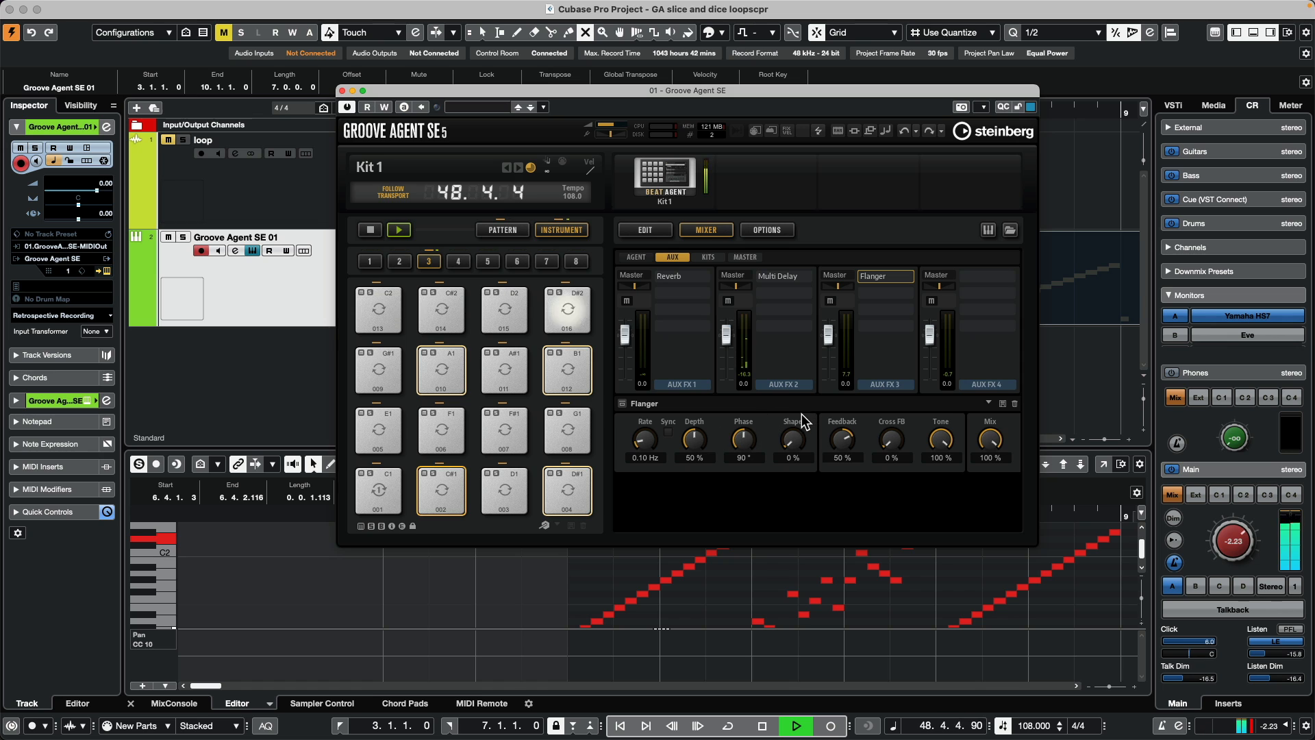
click(777, 275)
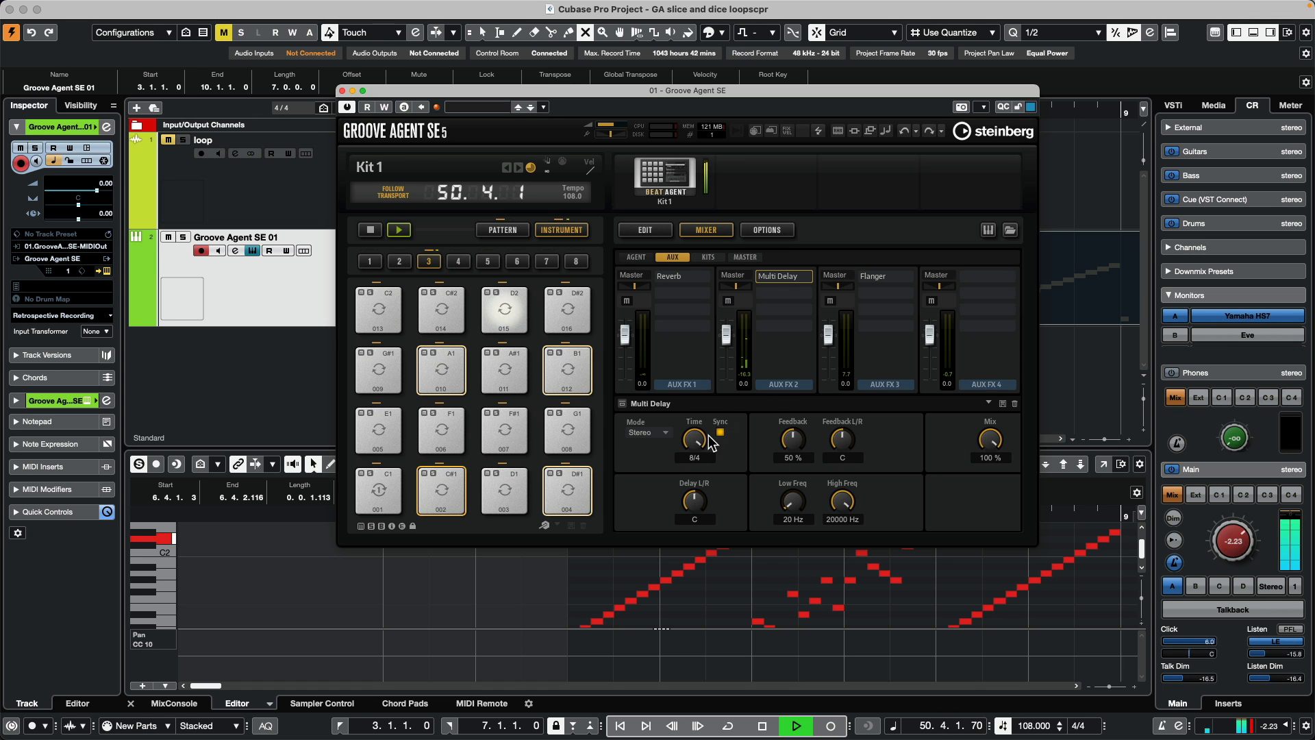
drag(695, 439, 664, 524)
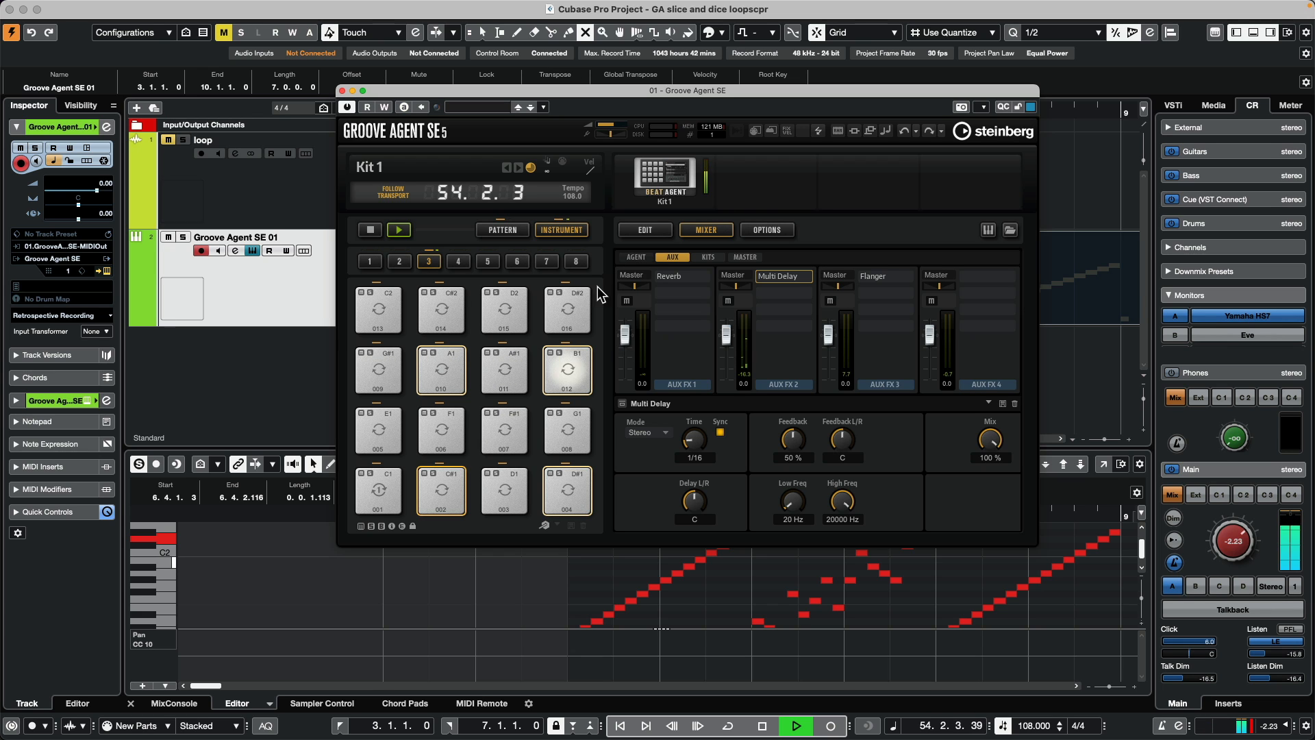
click(649, 229)
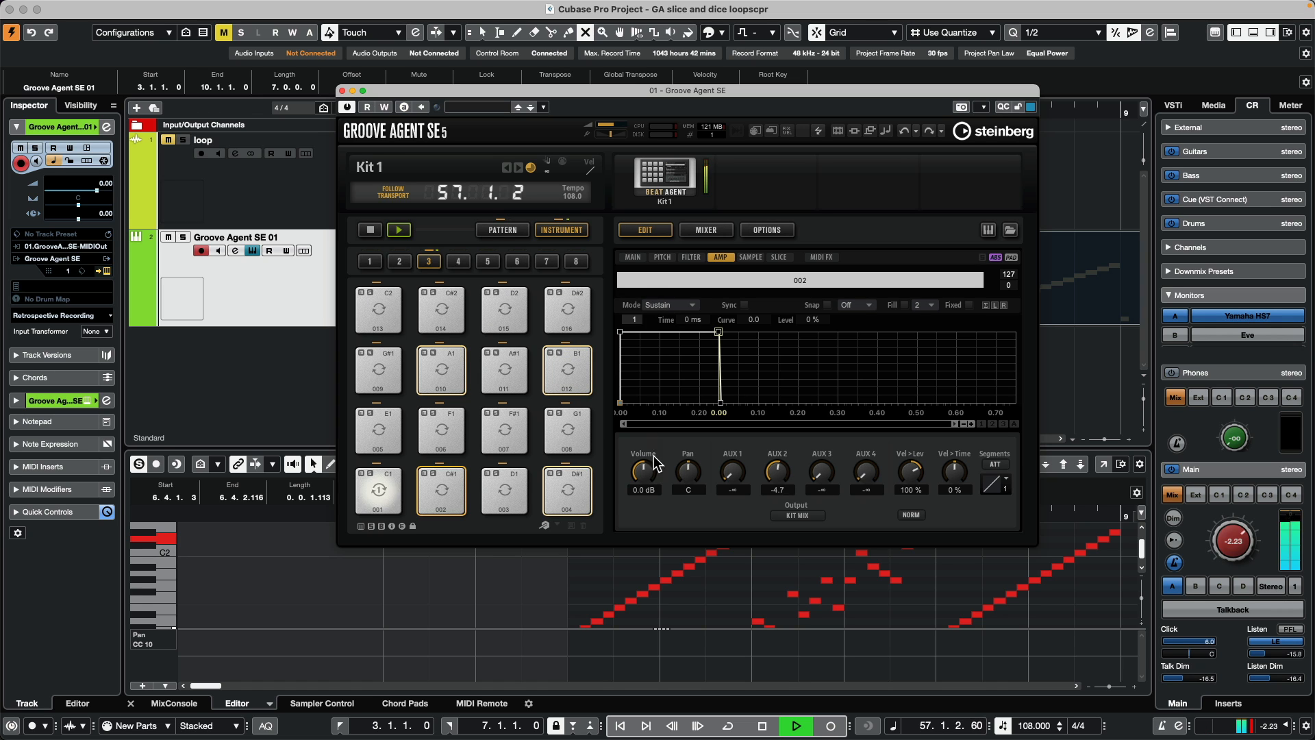
Raise the selected pads' volume to 4.1 dB during playback, and stop the transport.
scroll(648, 468, up, 1)
drag(646, 457, 649, 444)
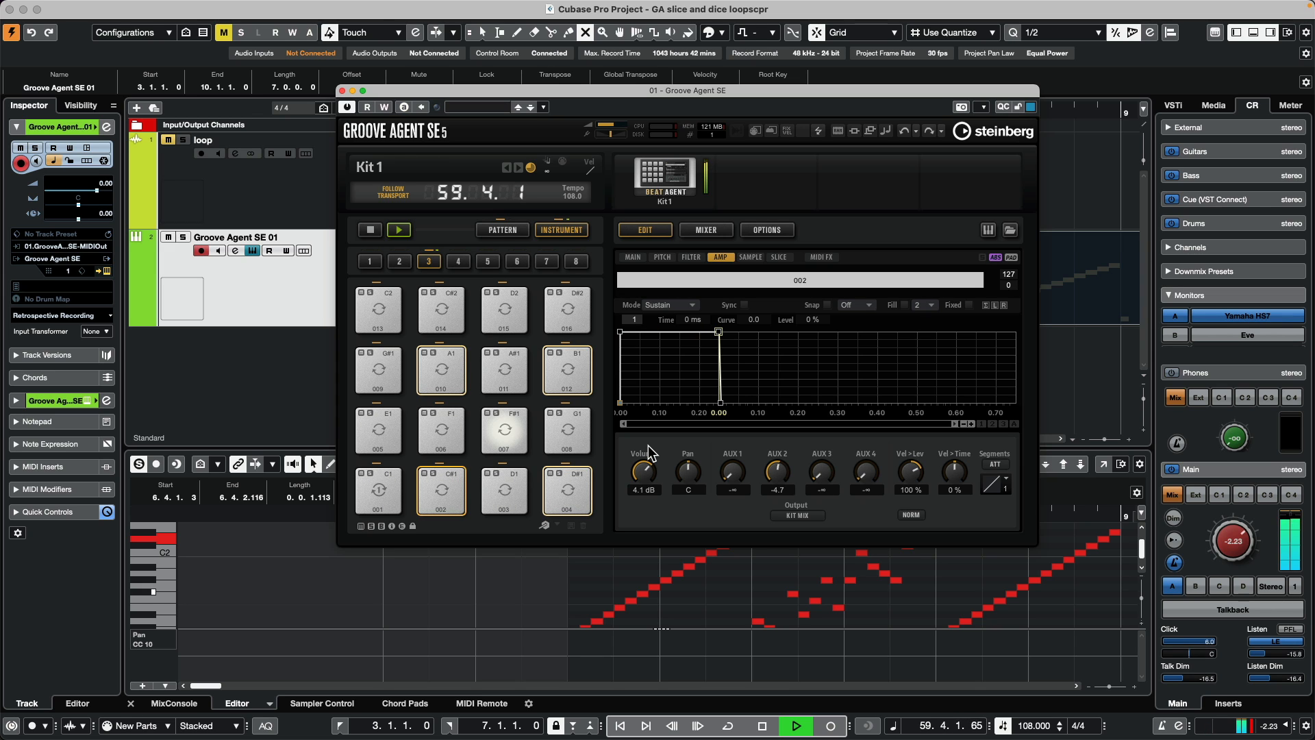
key(space)
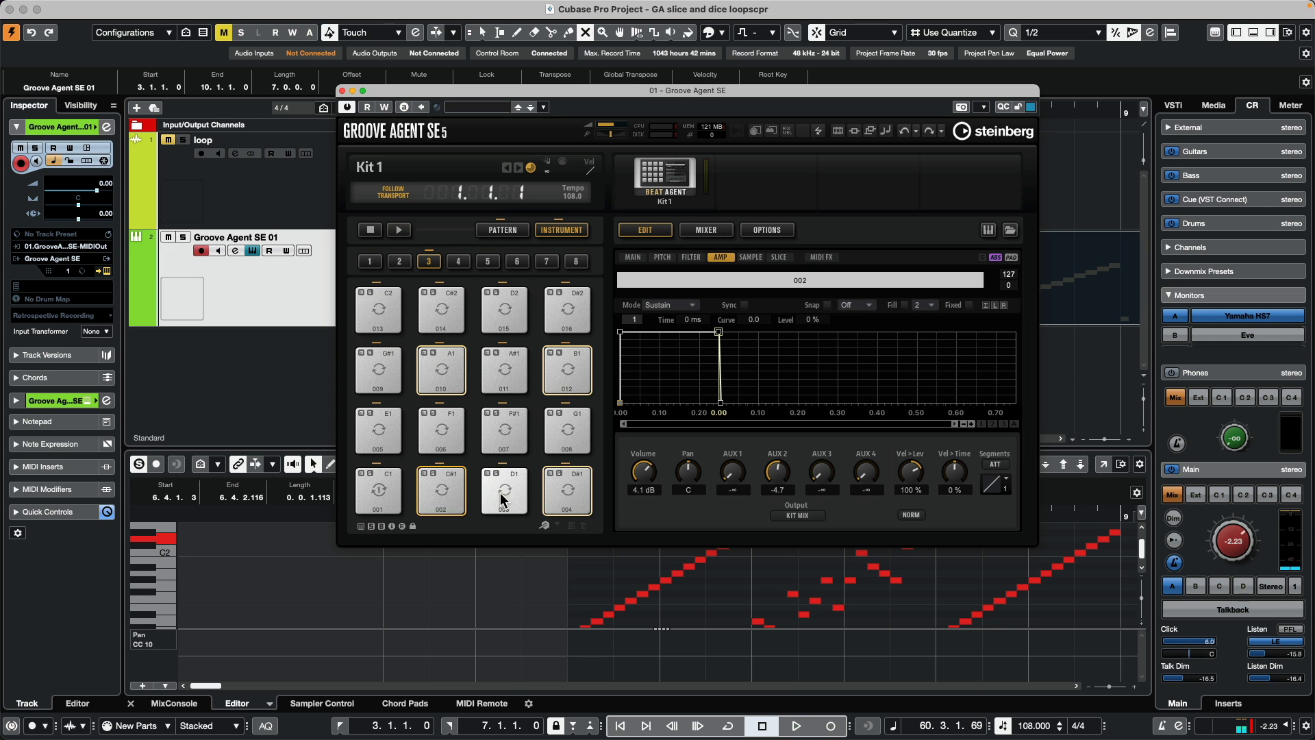
Audition pad 007 and others, and select pads 015, 011, 007 and 003 together for joint editing.
click(500, 433)
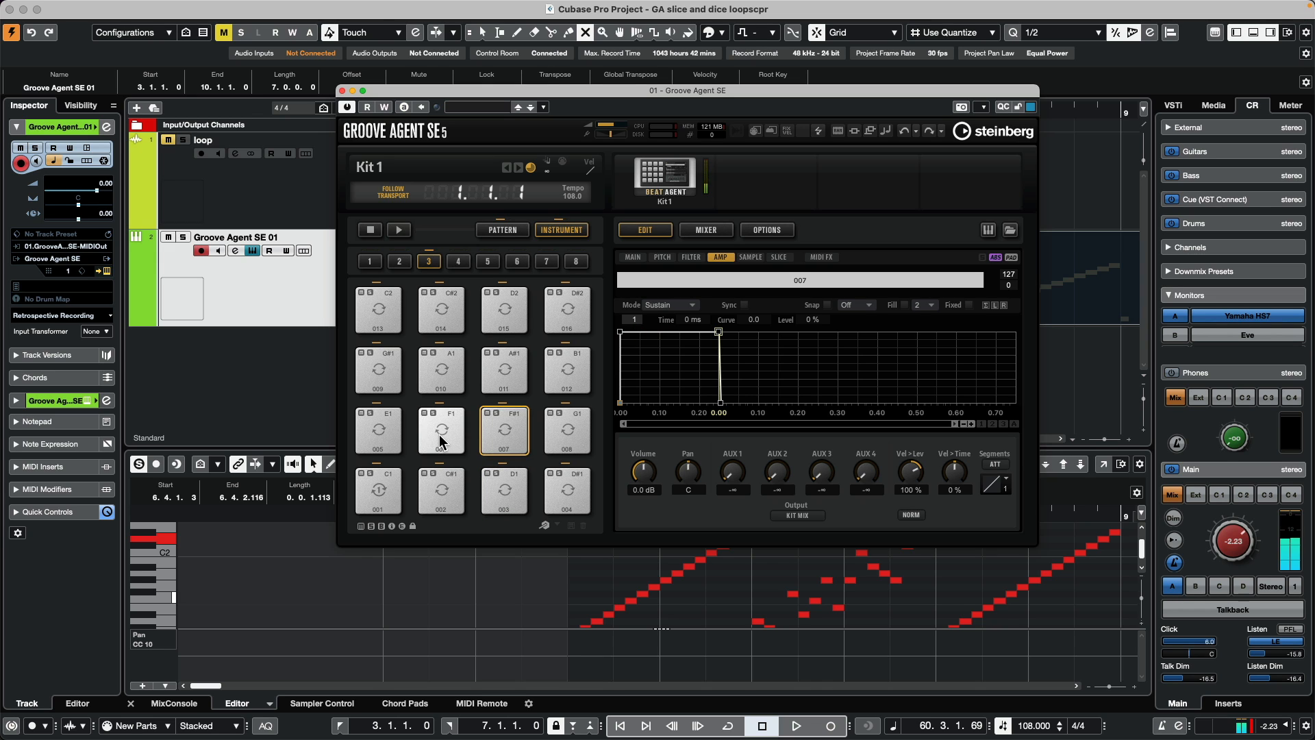
click(505, 370)
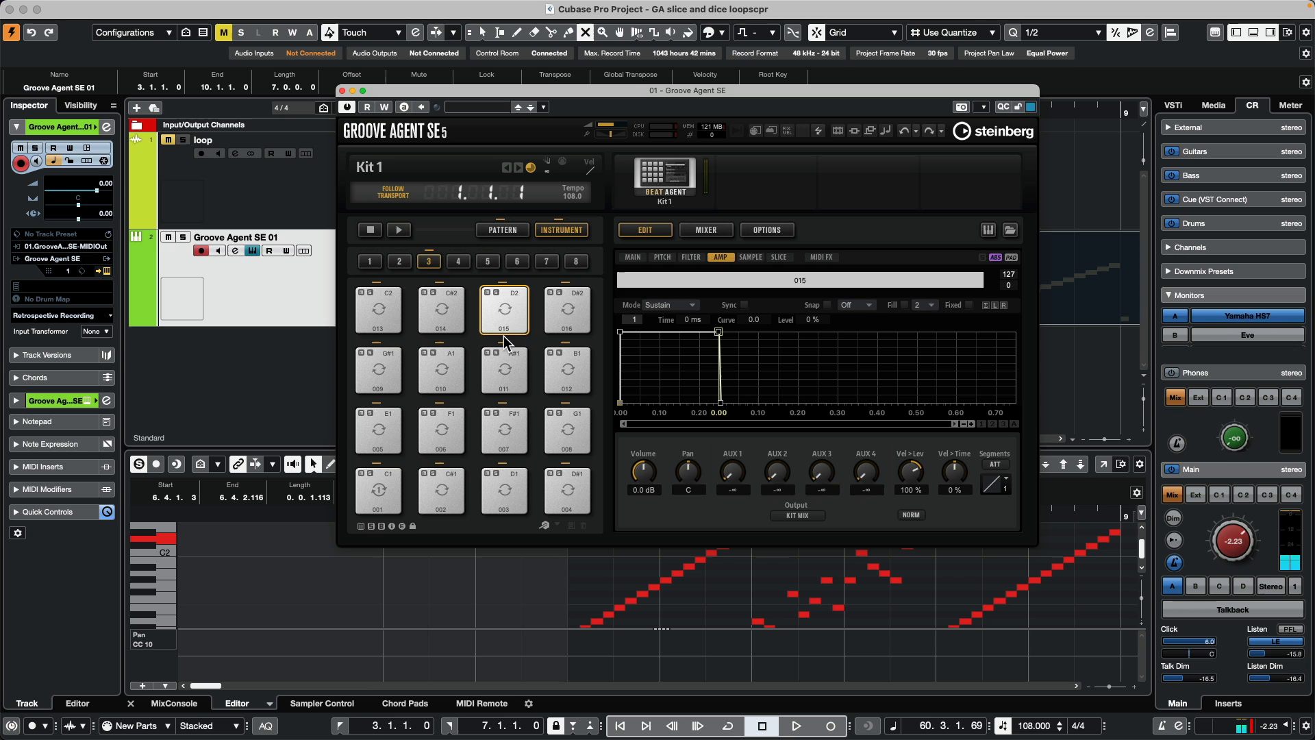
shift+click(507, 373)
shift+click(503, 438)
shift+click(503, 492)
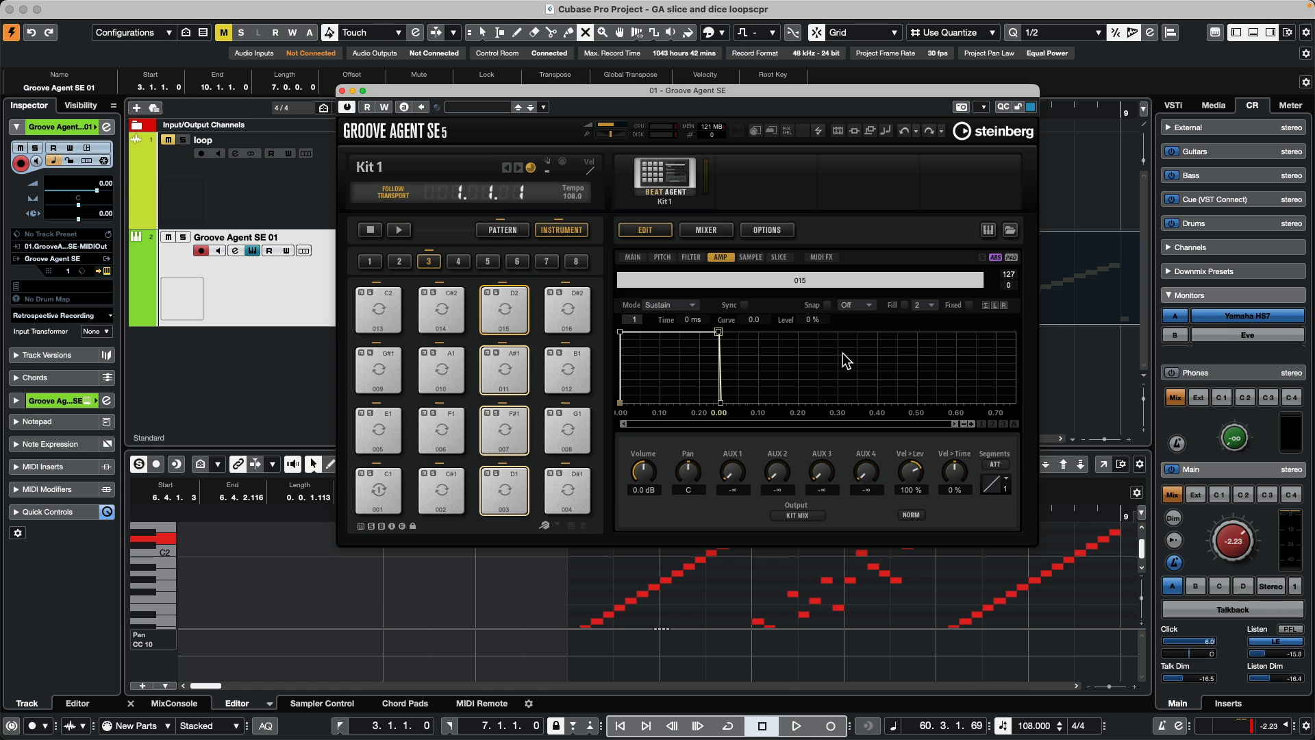
While the pattern plays, set the selected pads' pitch to coarse 1 semi, fine 19 cent and envelope amount 13.29.
key(space)
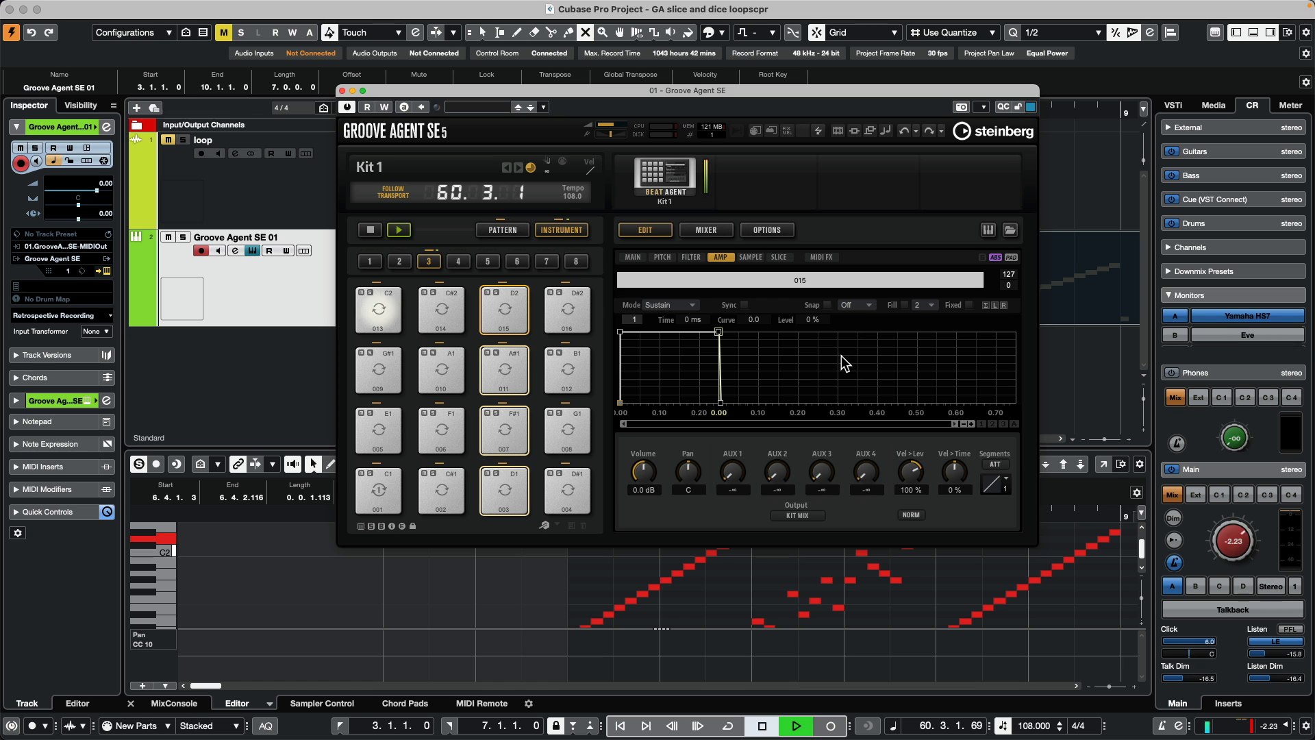
click(663, 258)
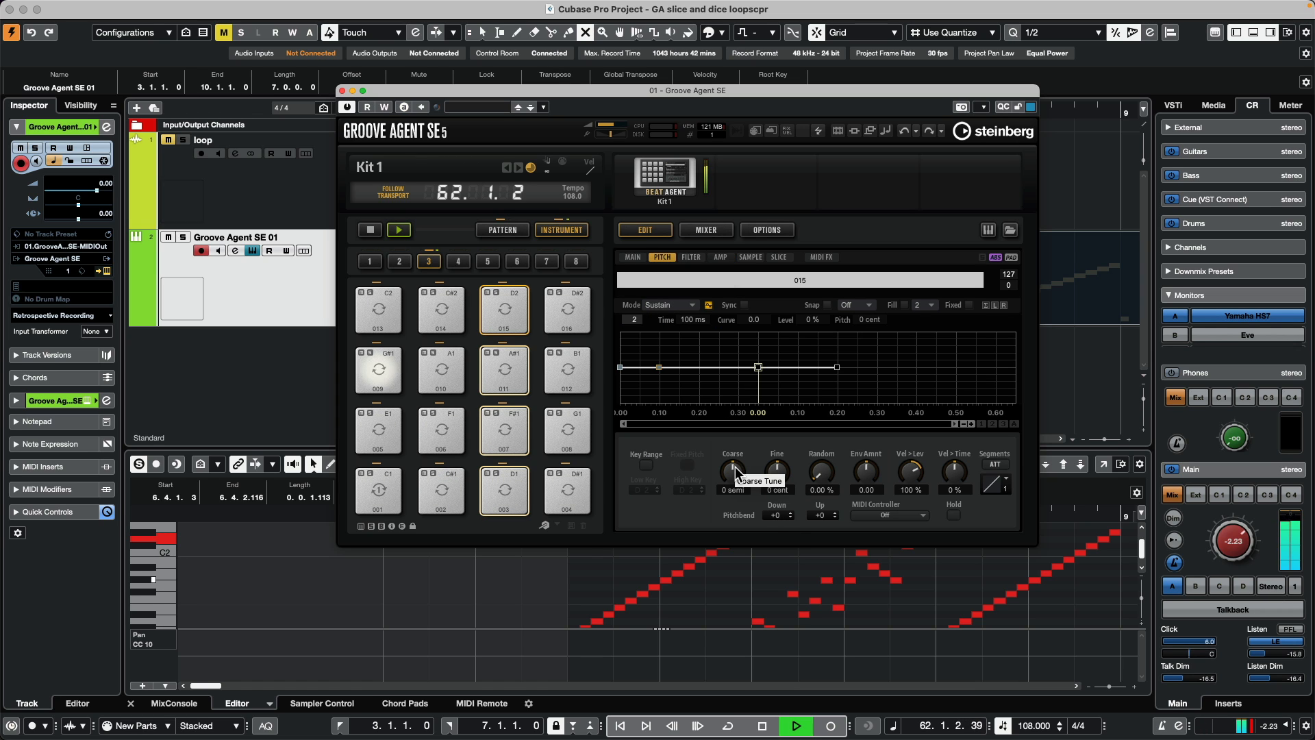
drag(735, 471, 738, 449)
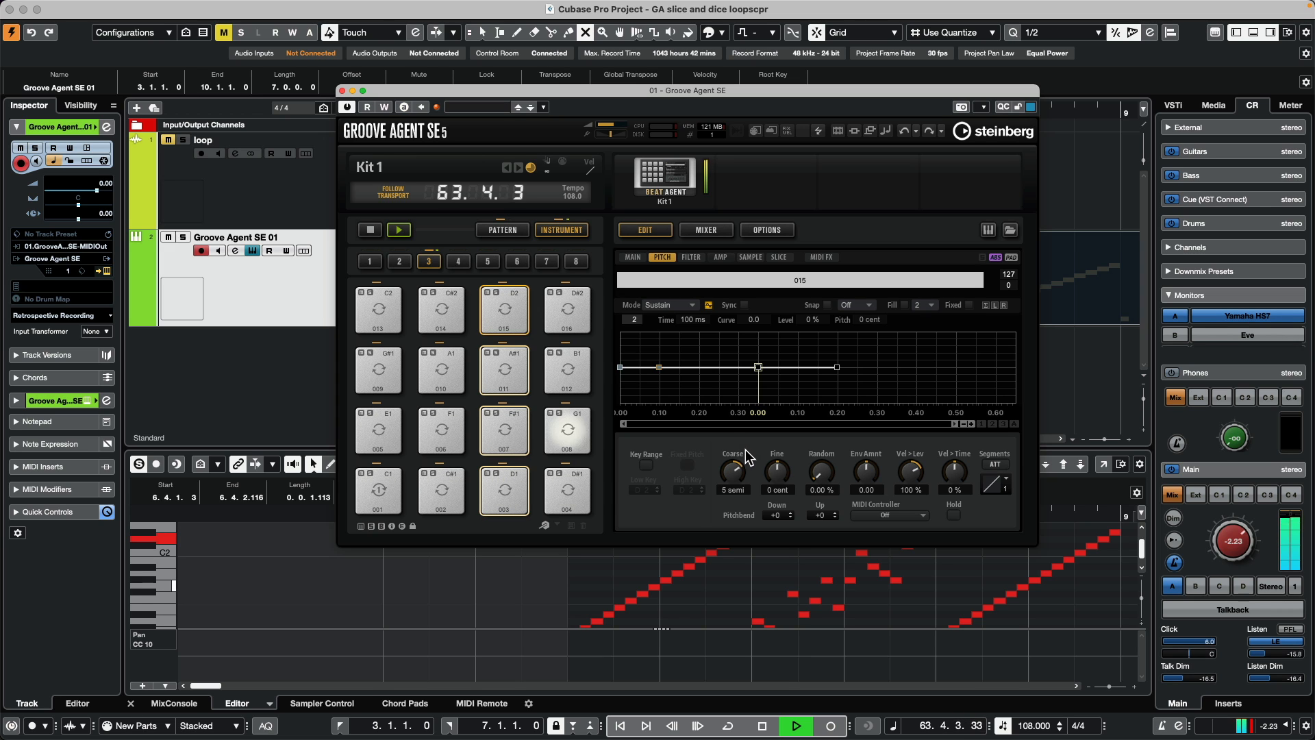
drag(733, 471, 809, 553)
drag(869, 471, 877, 441)
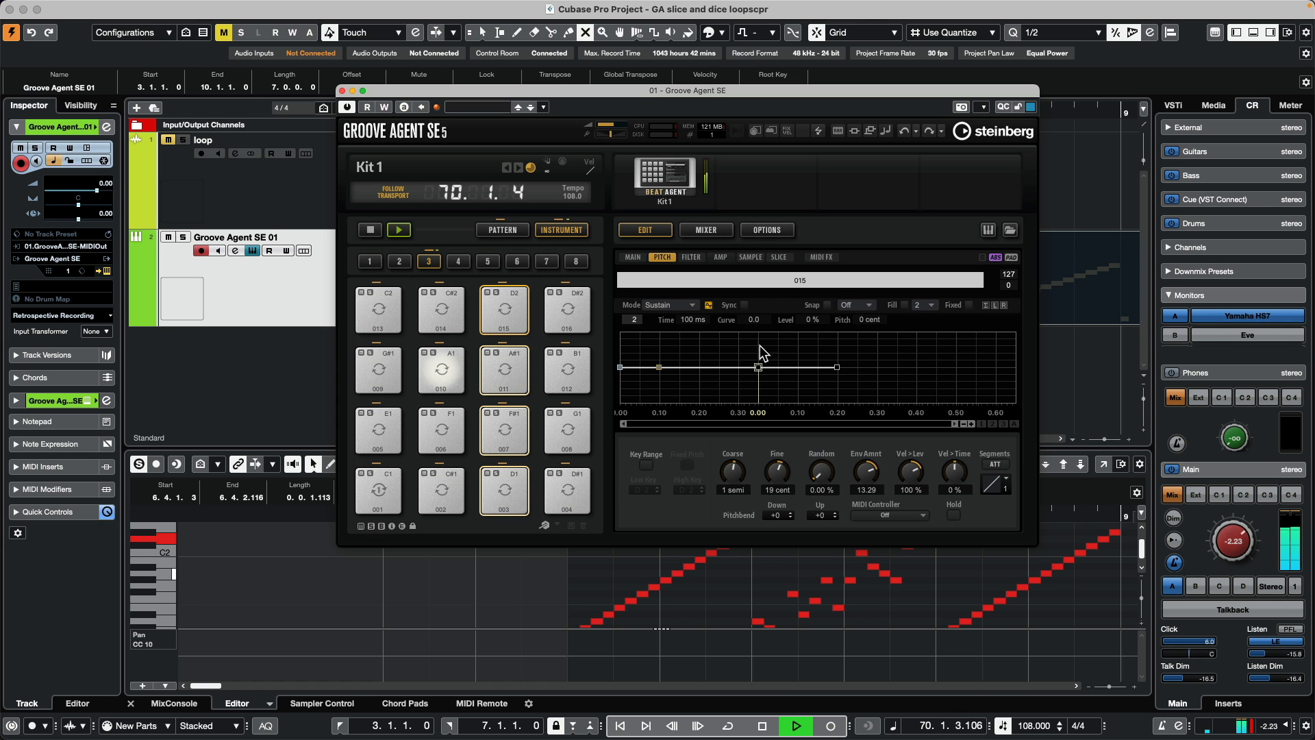
Reshape the selected pads' pitch envelope with a slightly lowered start and a third node at 131 ms and -73 %, and stop playback.
mouse_move(660, 368)
mouse_down()
mouse_move(660, 388)
mouse_move(659, 361)
mouse_move(658, 374)
mouse_up()
drag(757, 369, 711, 393)
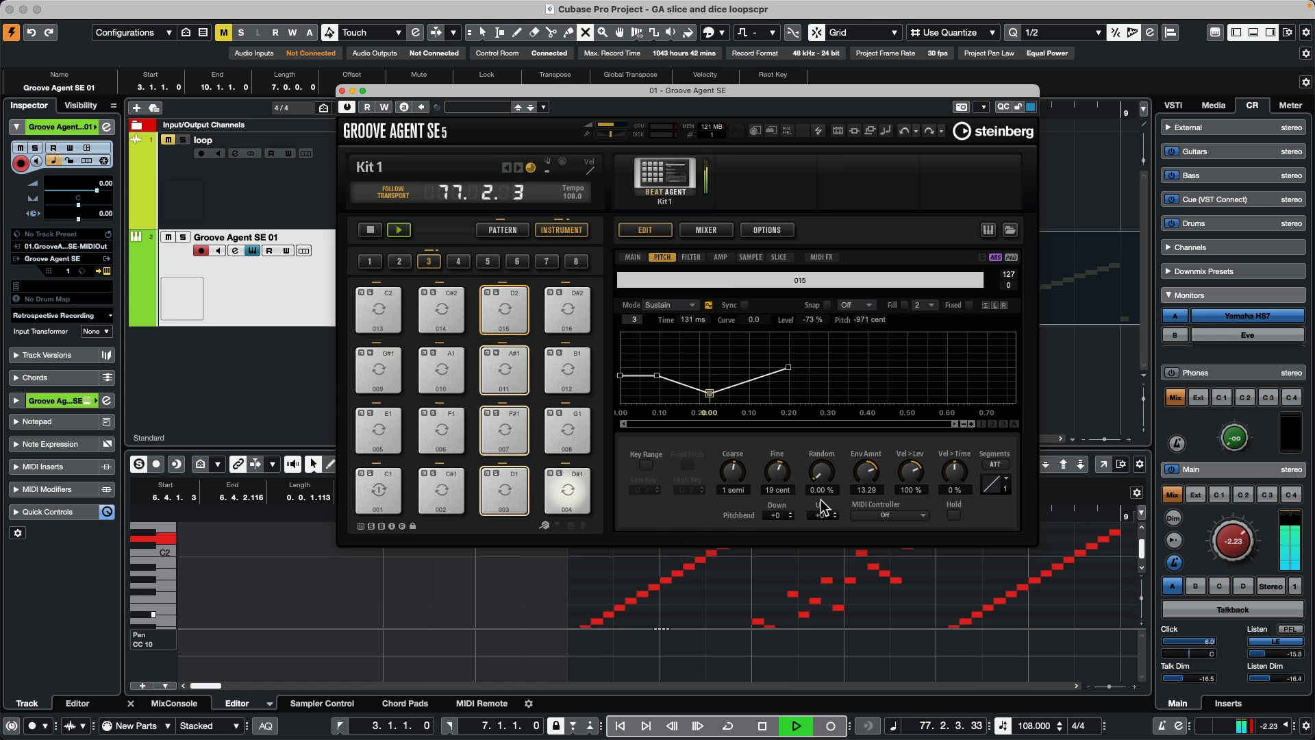
key(space)
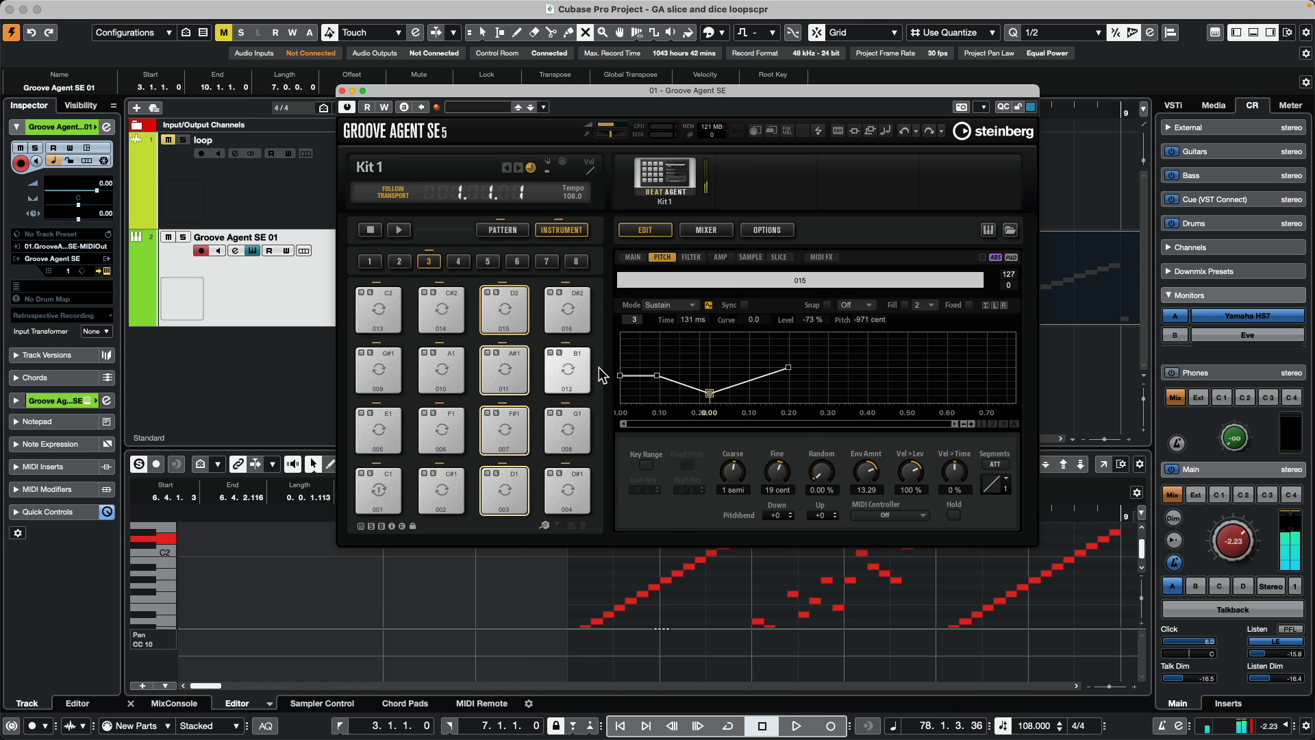
Set pad 011's pitch envelope amount to 0.82 and its AUX 1 send to -3.9, and check it in playback.
click(509, 374)
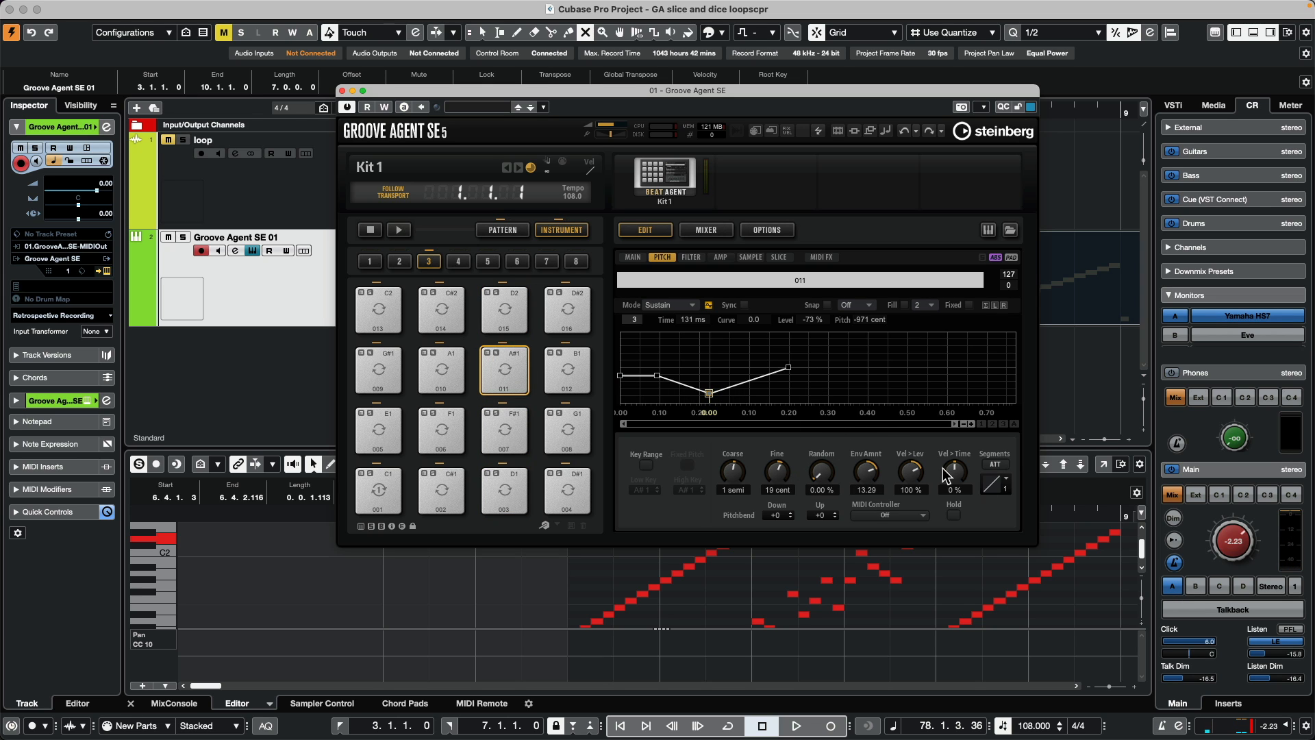
drag(869, 478, 865, 505)
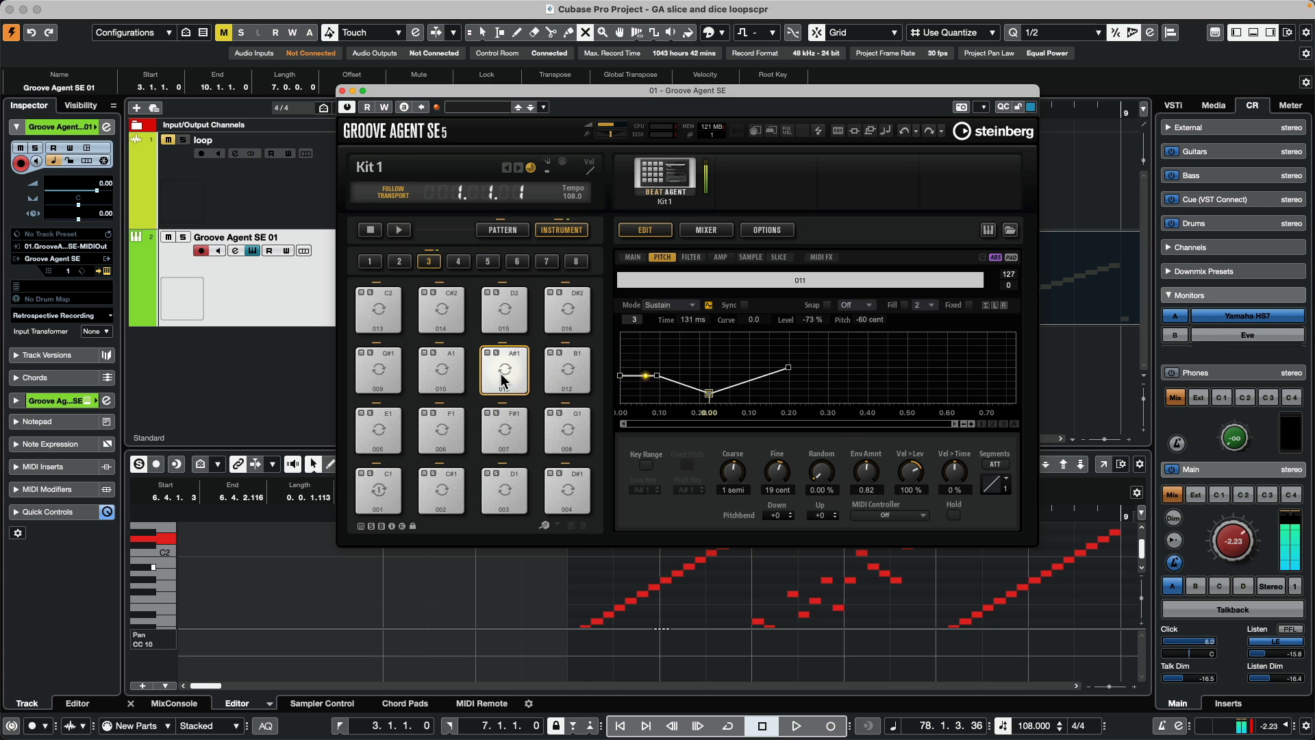
click(721, 257)
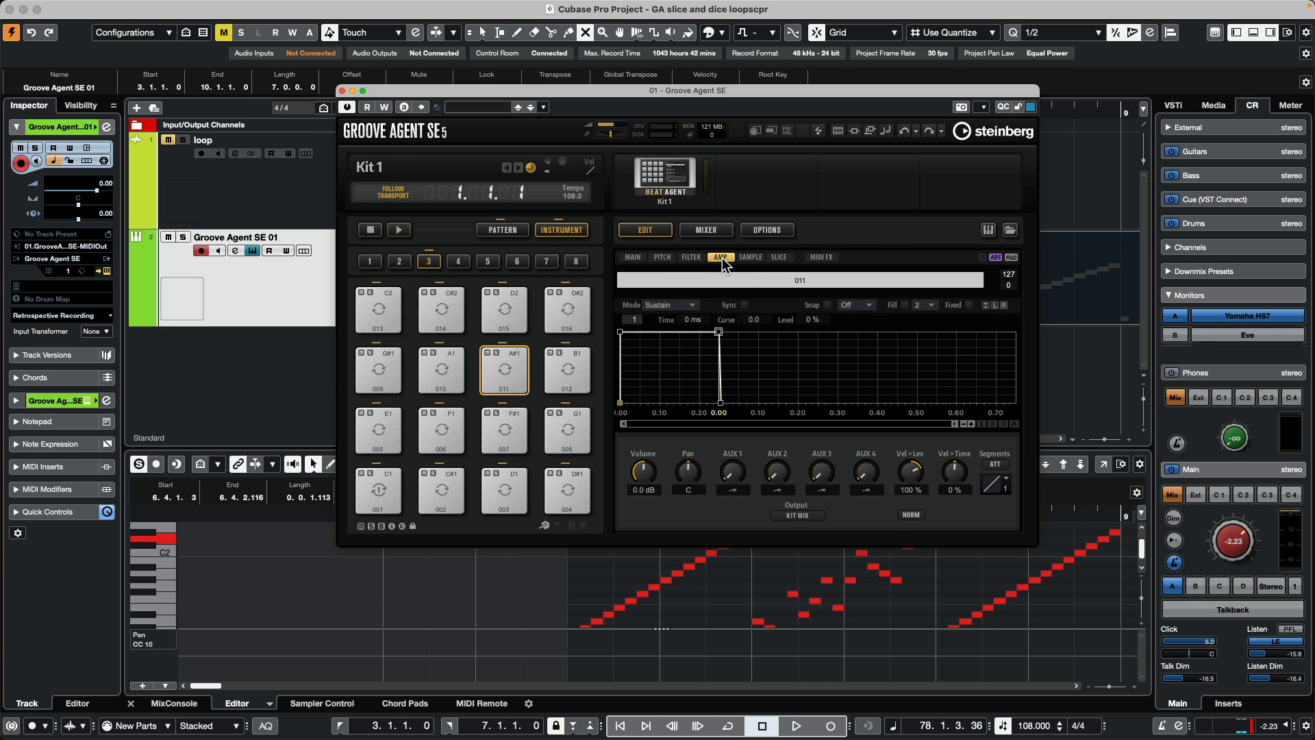
drag(739, 474, 736, 457)
key(space)
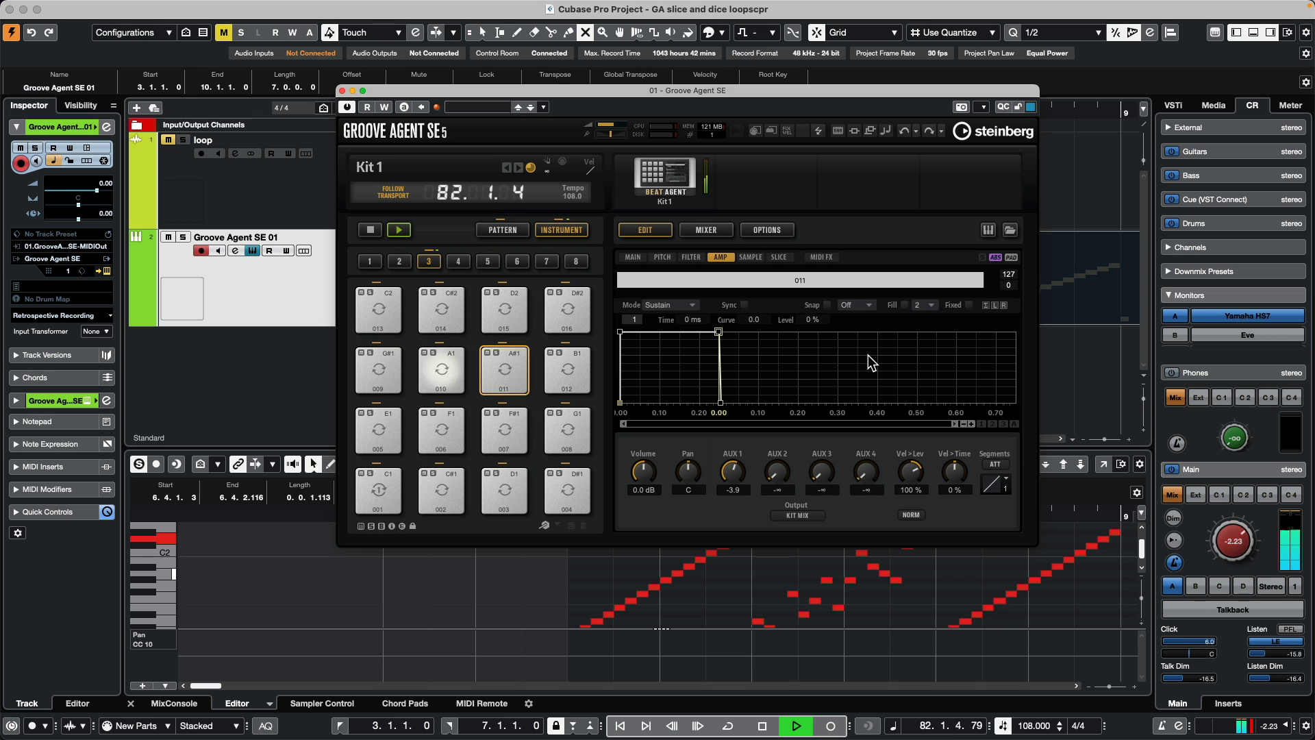
key(space)
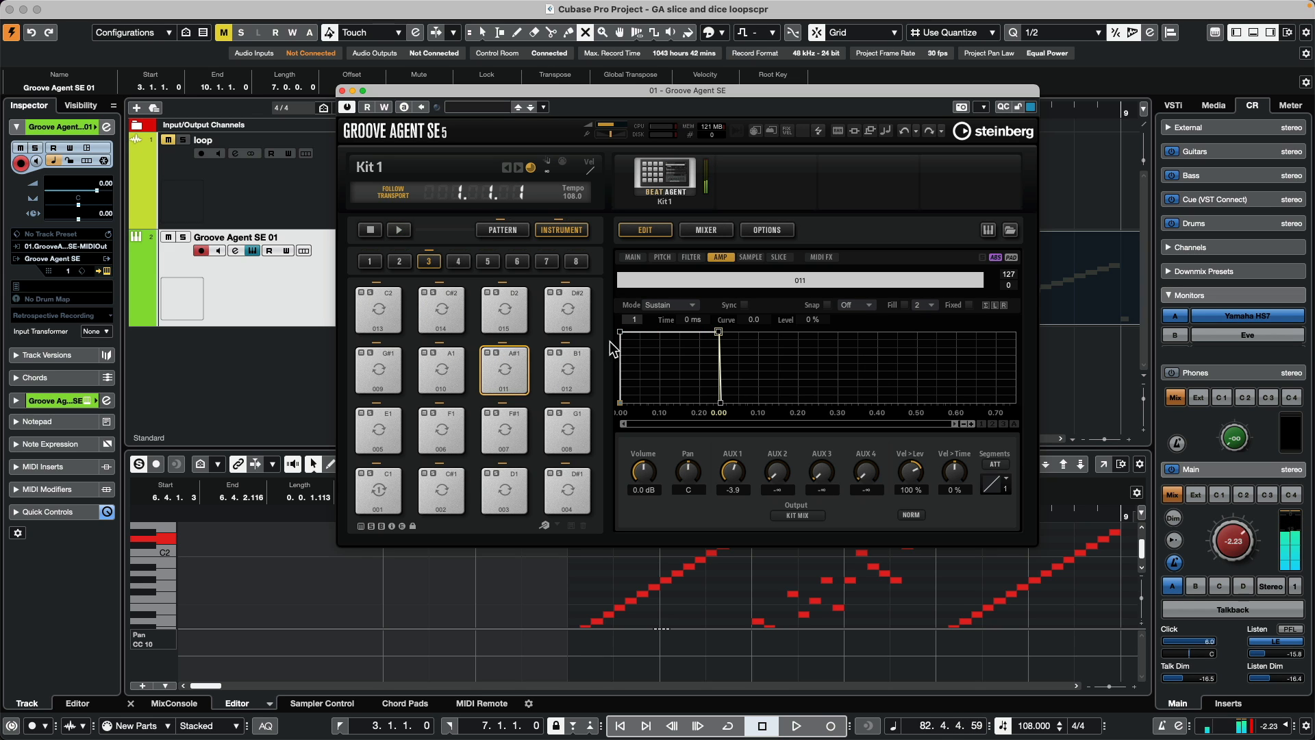
Trim pad 015's sample to about its first two thirds, turn on reverse playback and audition the slice.
click(515, 319)
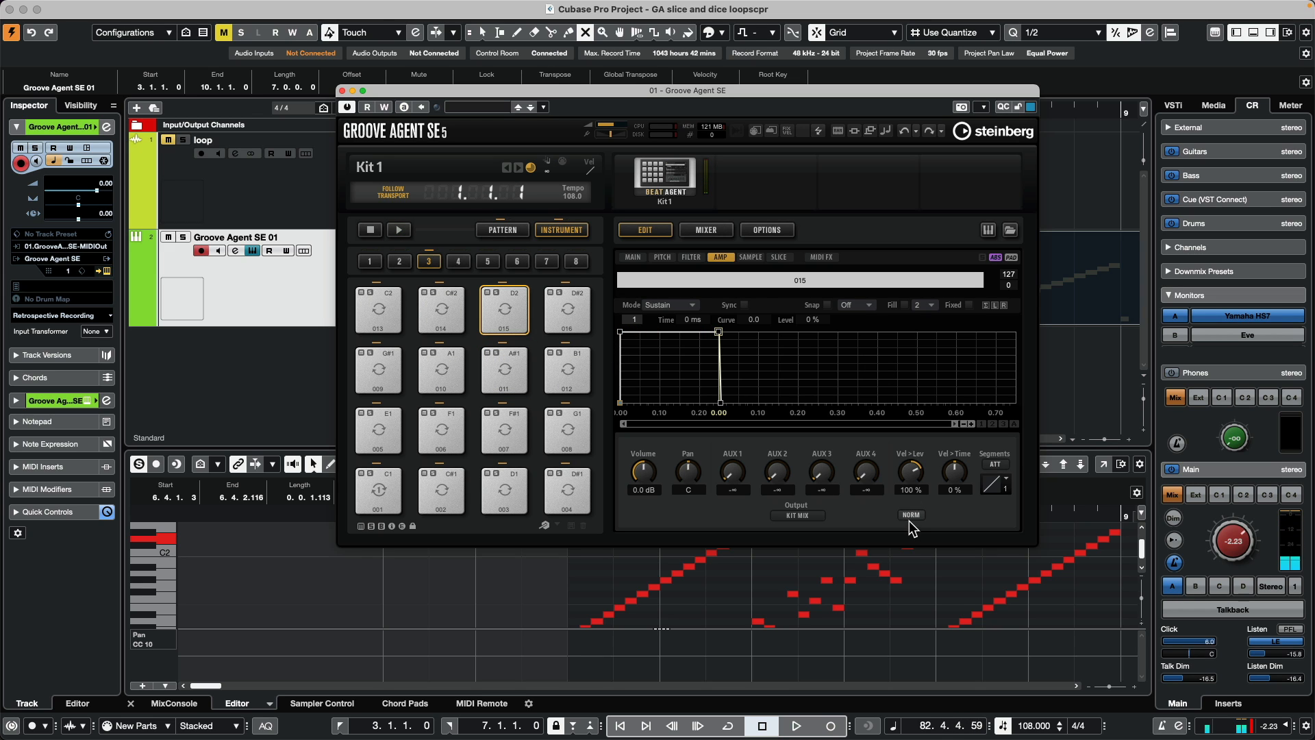
click(751, 258)
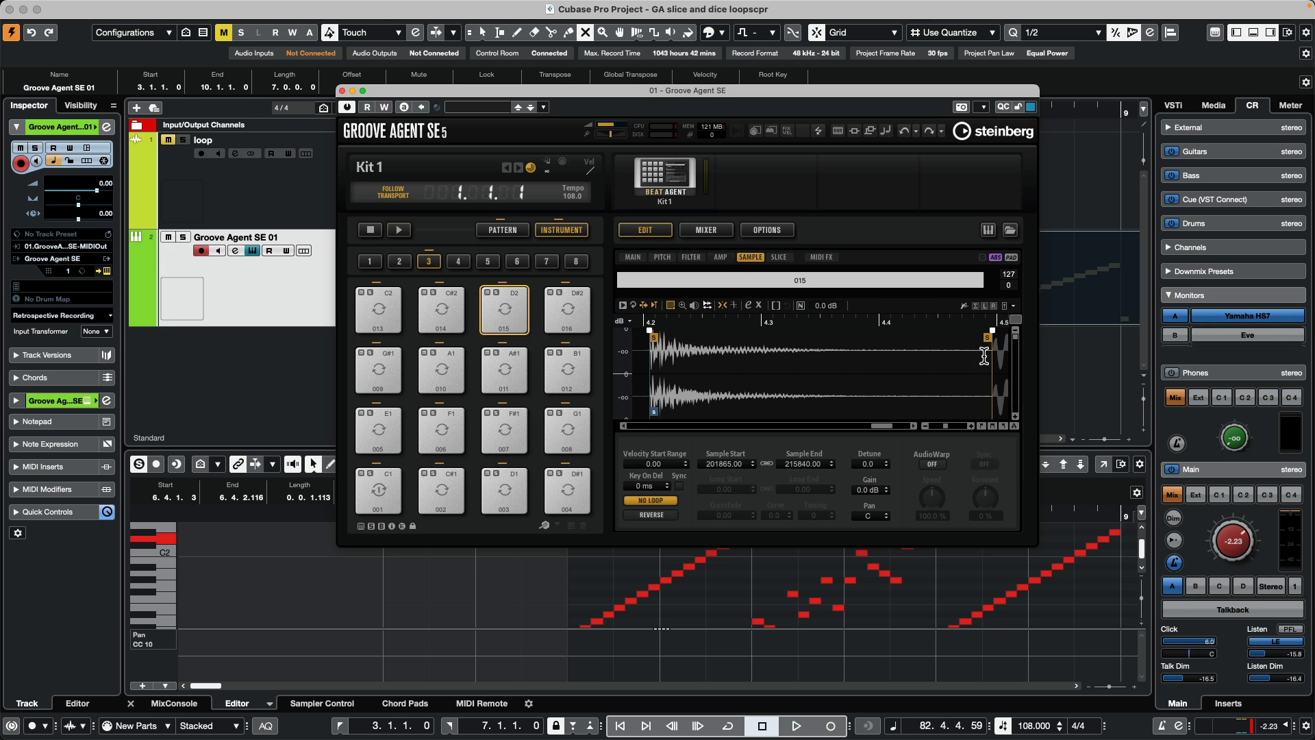
drag(990, 338, 872, 337)
click(653, 516)
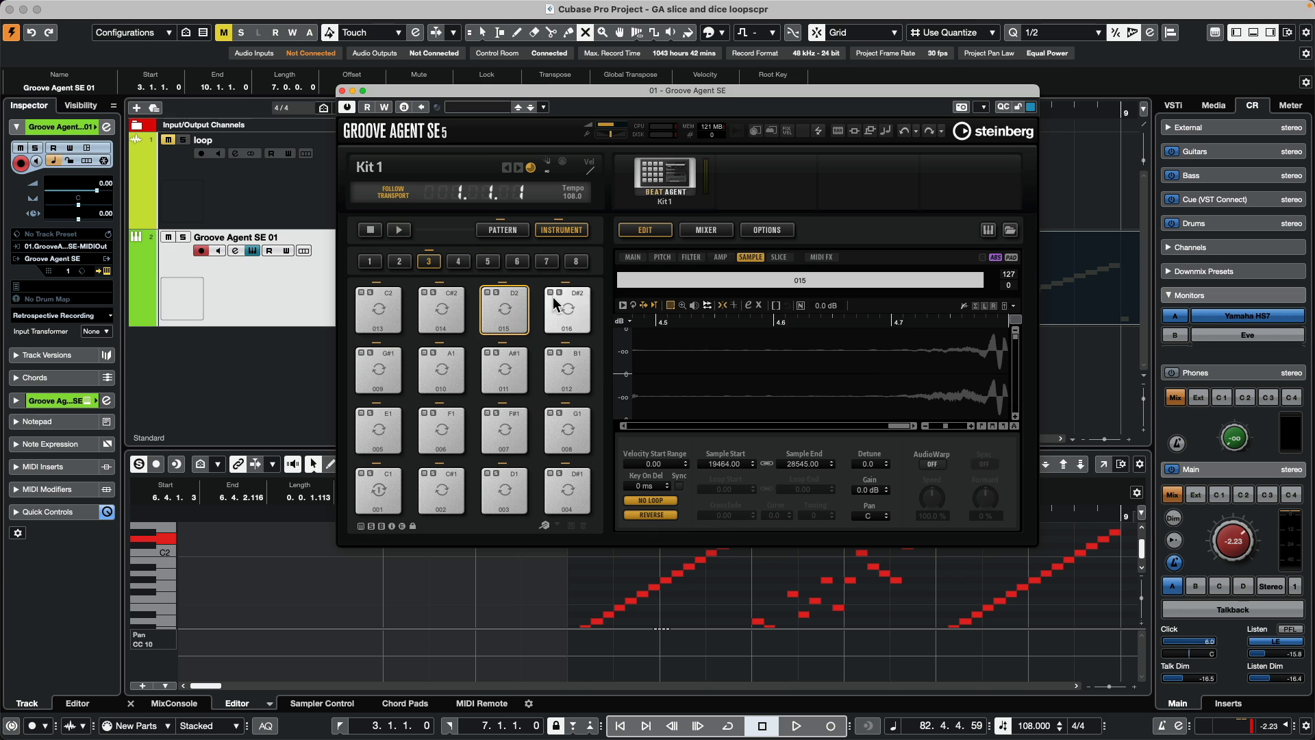
click(504, 312)
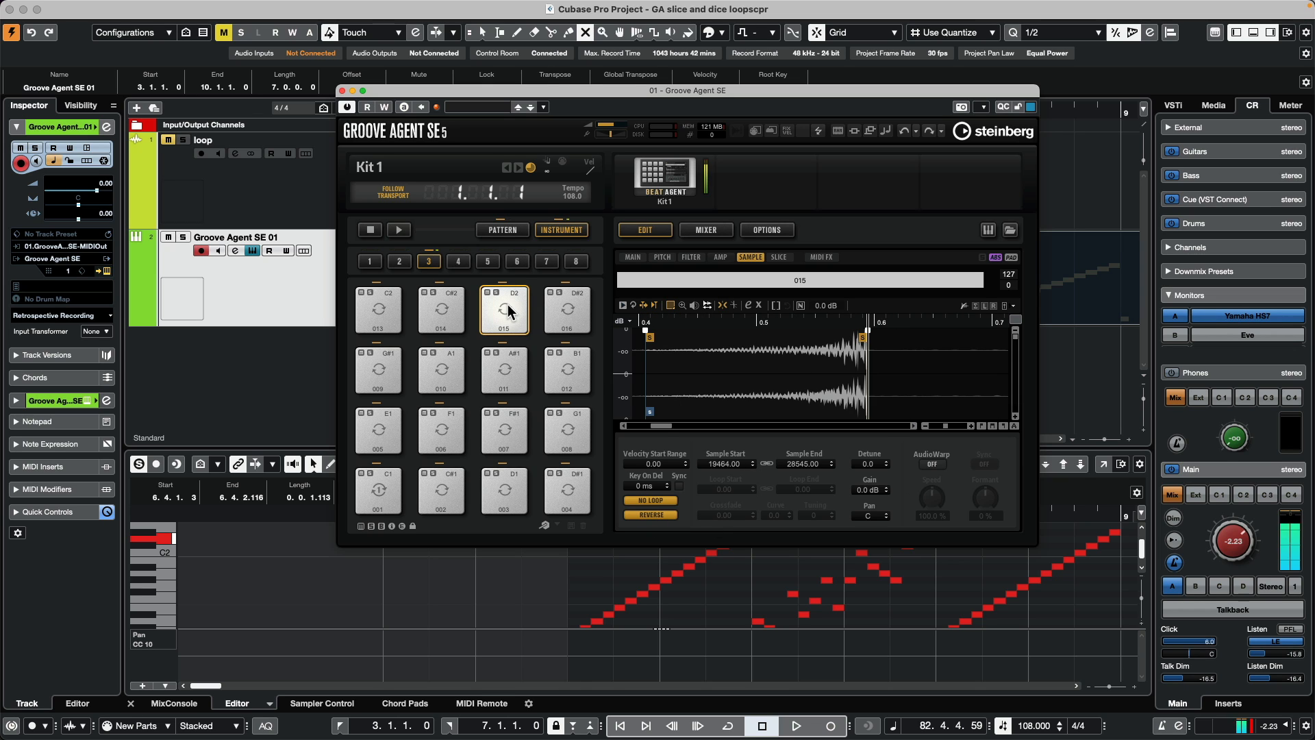
click(509, 312)
click(509, 312)
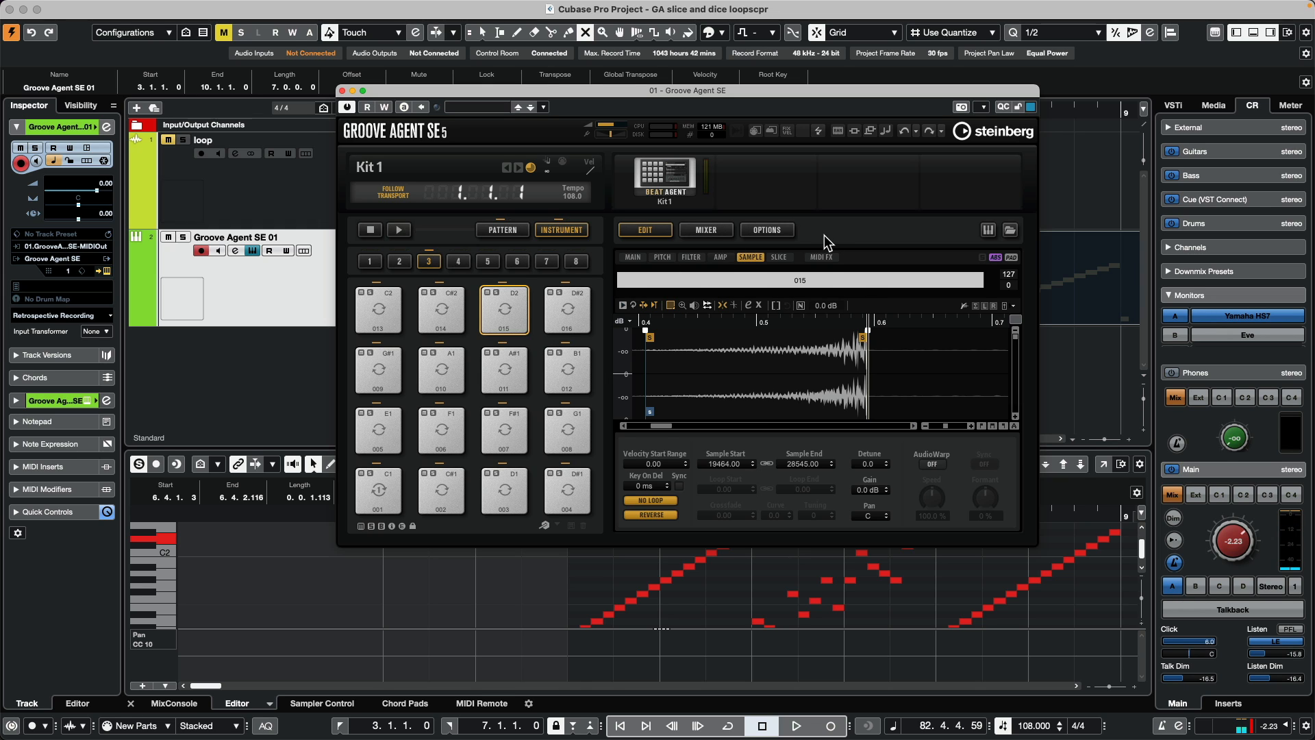
Set pad 015's AUX 2 send to -19.6 and AUX 3 send to -14.5 while the pattern plays.
click(720, 257)
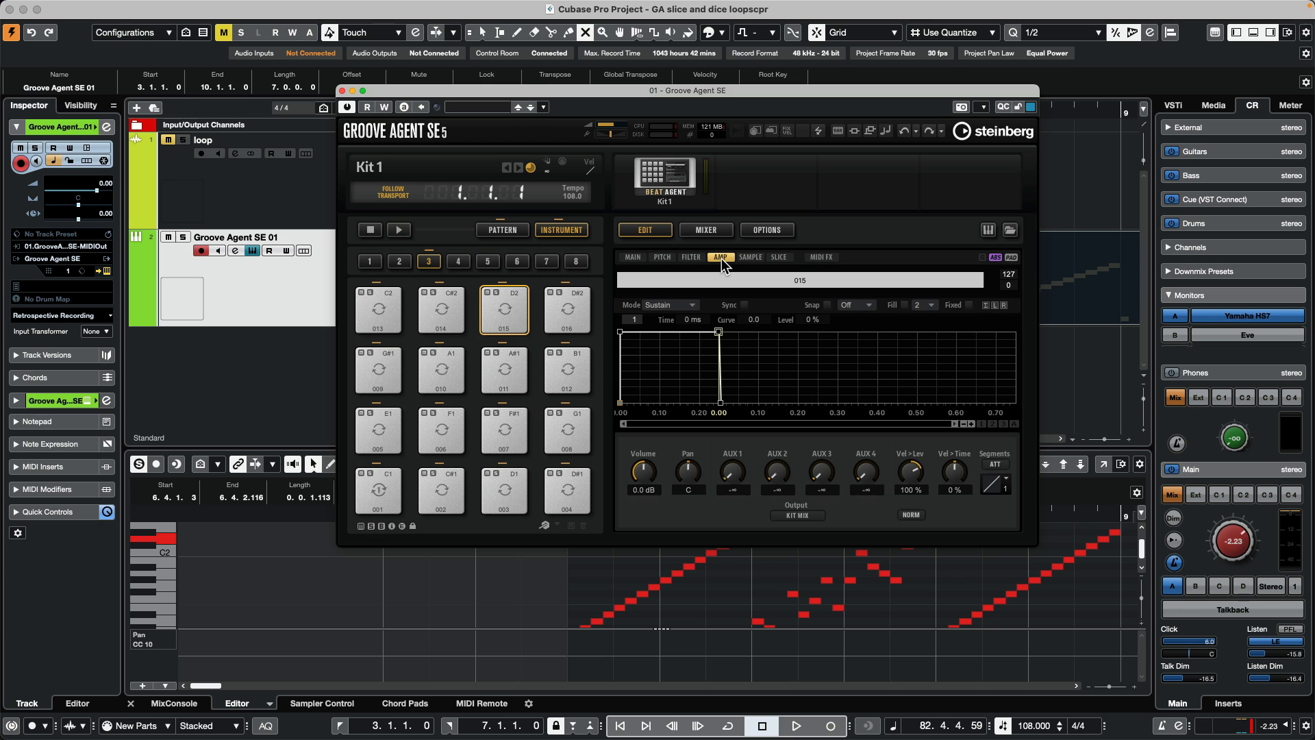
click(400, 233)
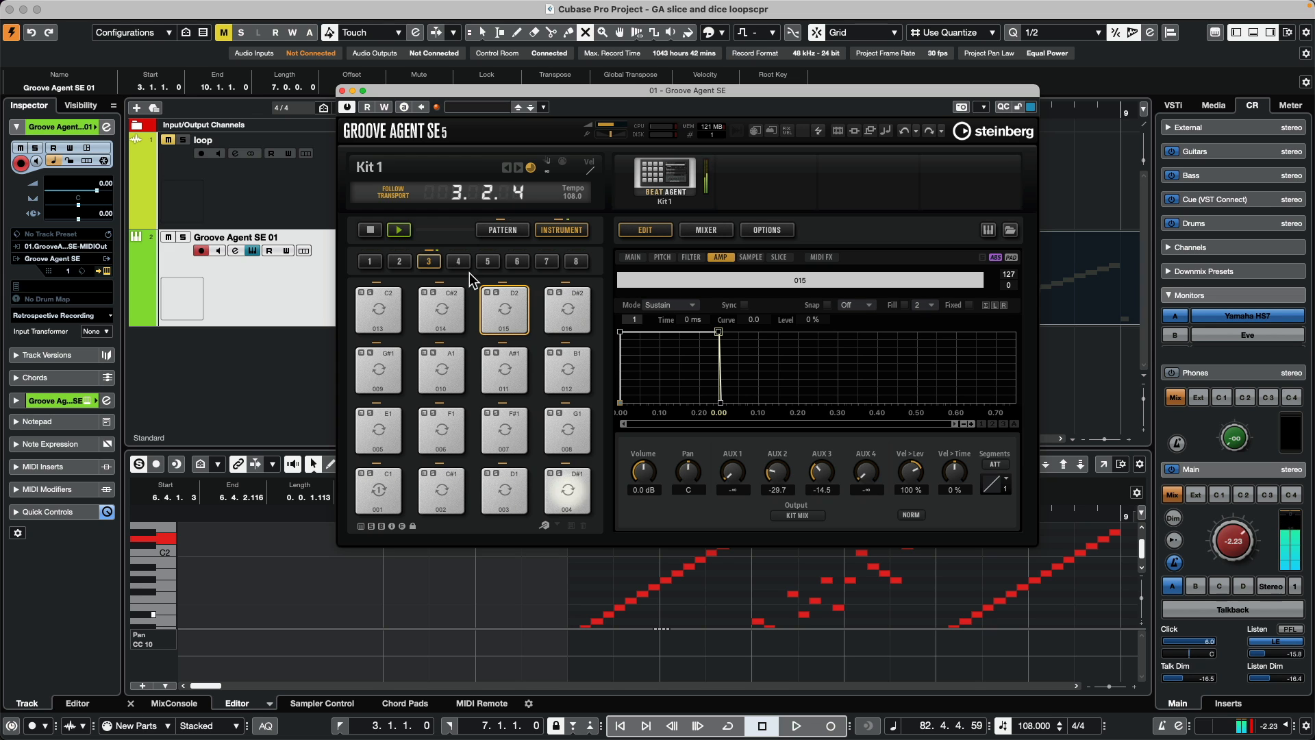
drag(777, 468, 780, 440)
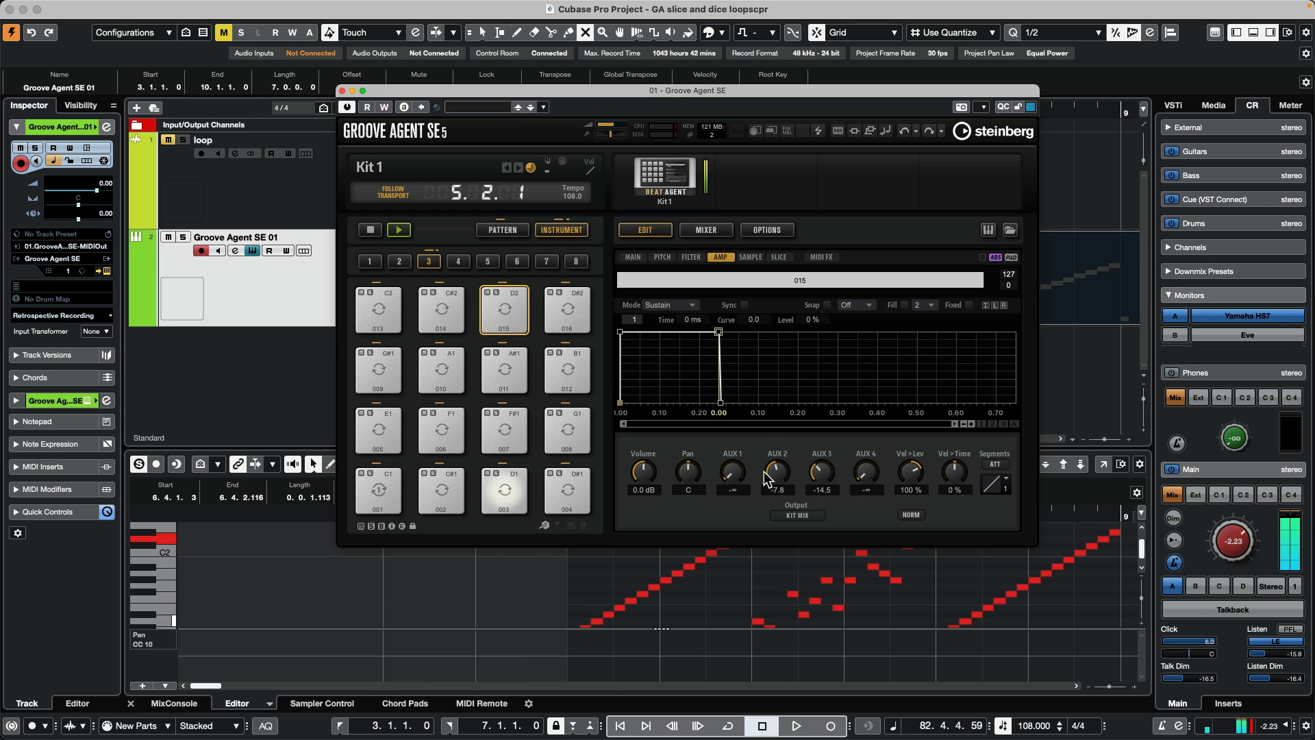
drag(776, 475, 768, 489)
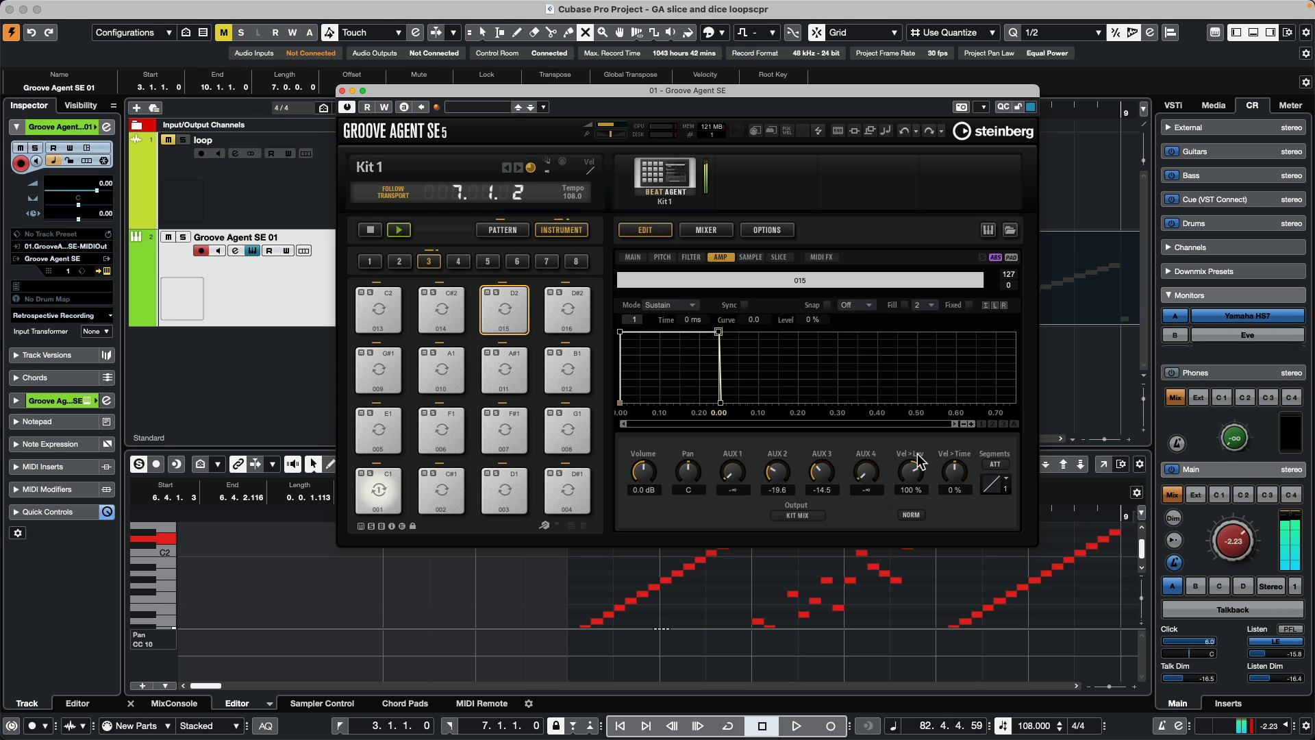
key(space)
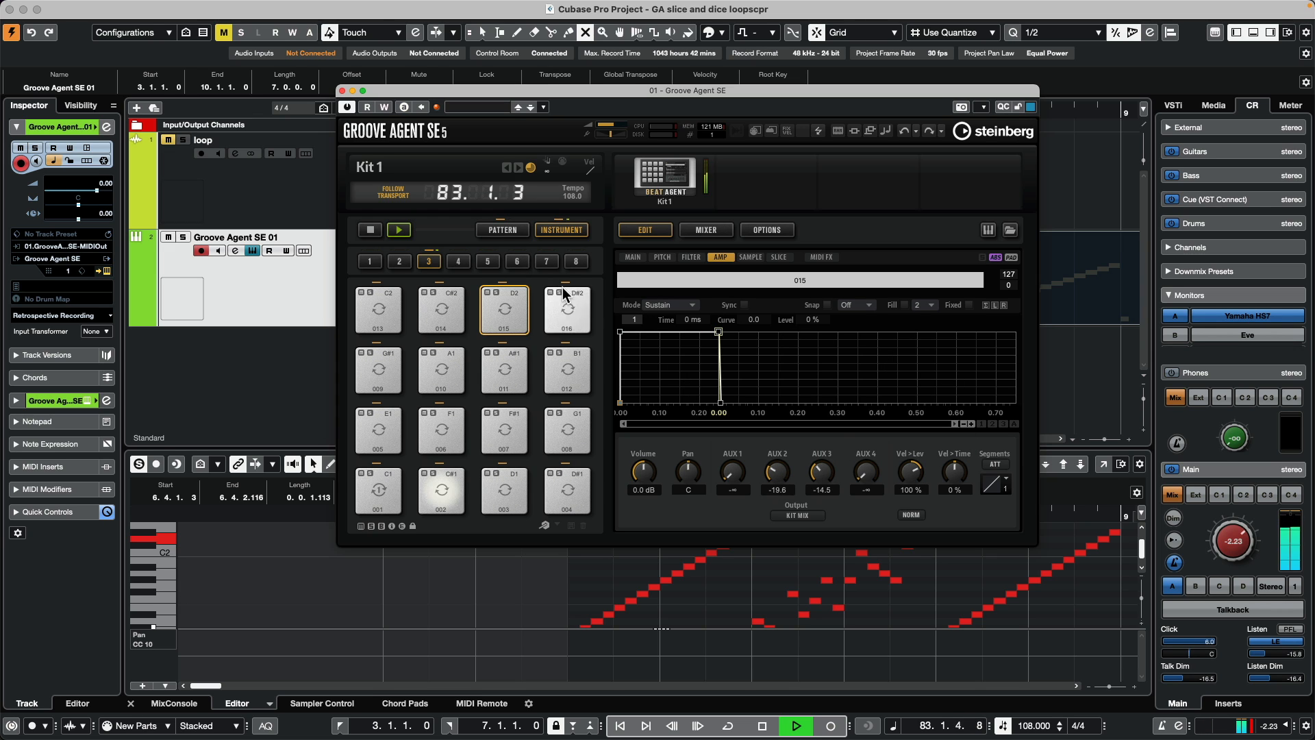
Set the rock loop-01 pattern's swing to 8 %, try double and half tempo scale, and return it to normal.
click(502, 230)
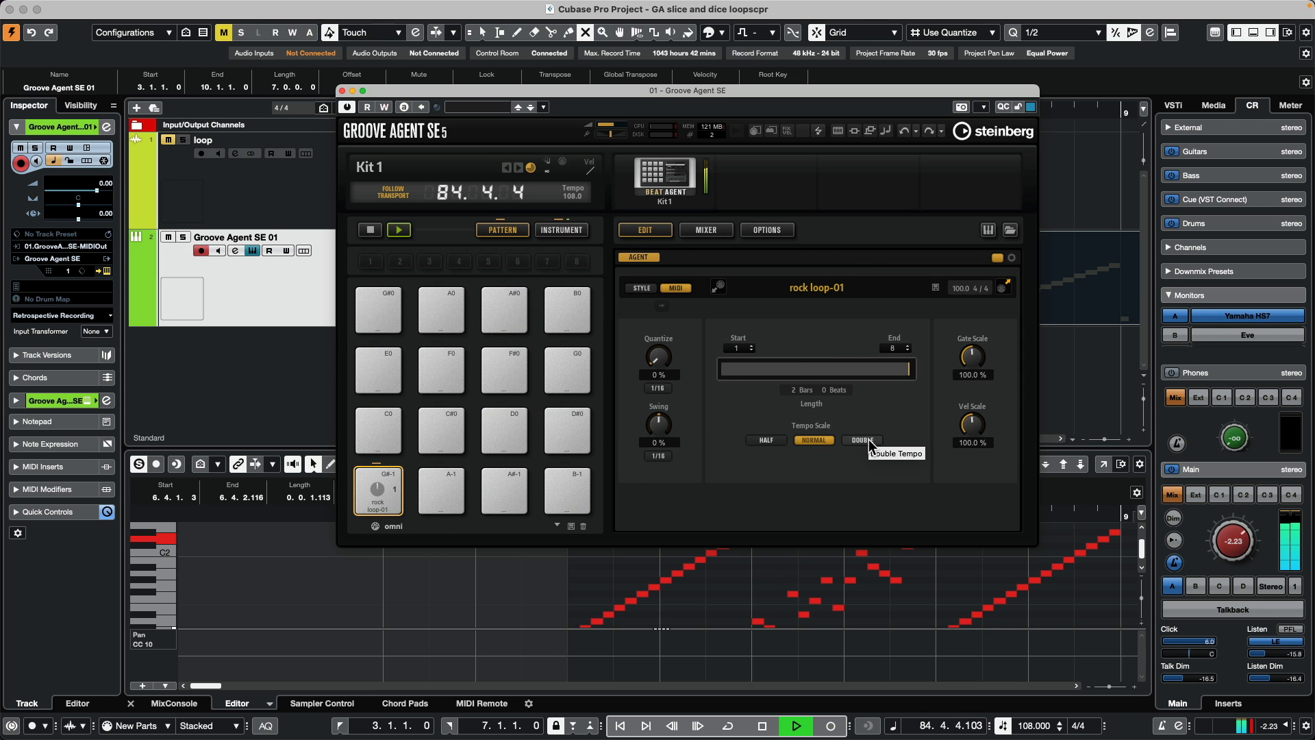
mouse_move(659, 417)
mouse_down()
mouse_move(664, 381)
mouse_move(666, 425)
mouse_up()
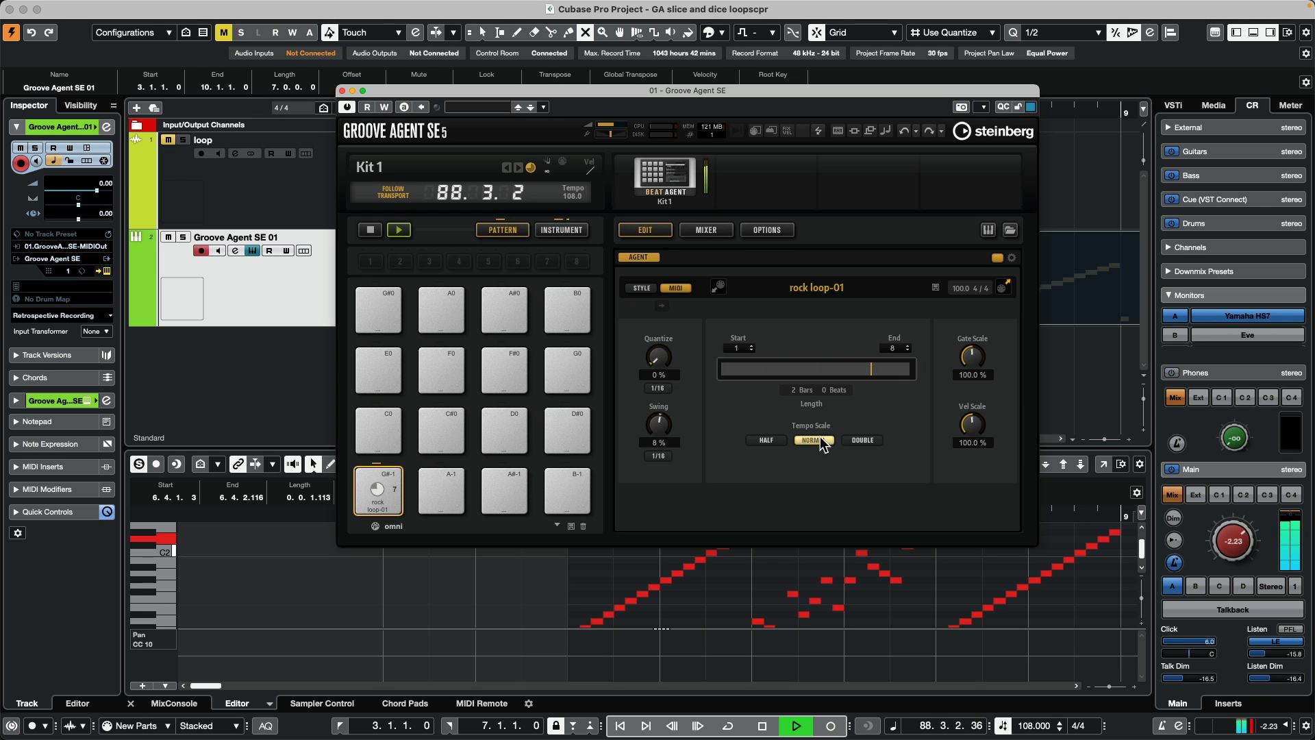
click(864, 440)
click(812, 439)
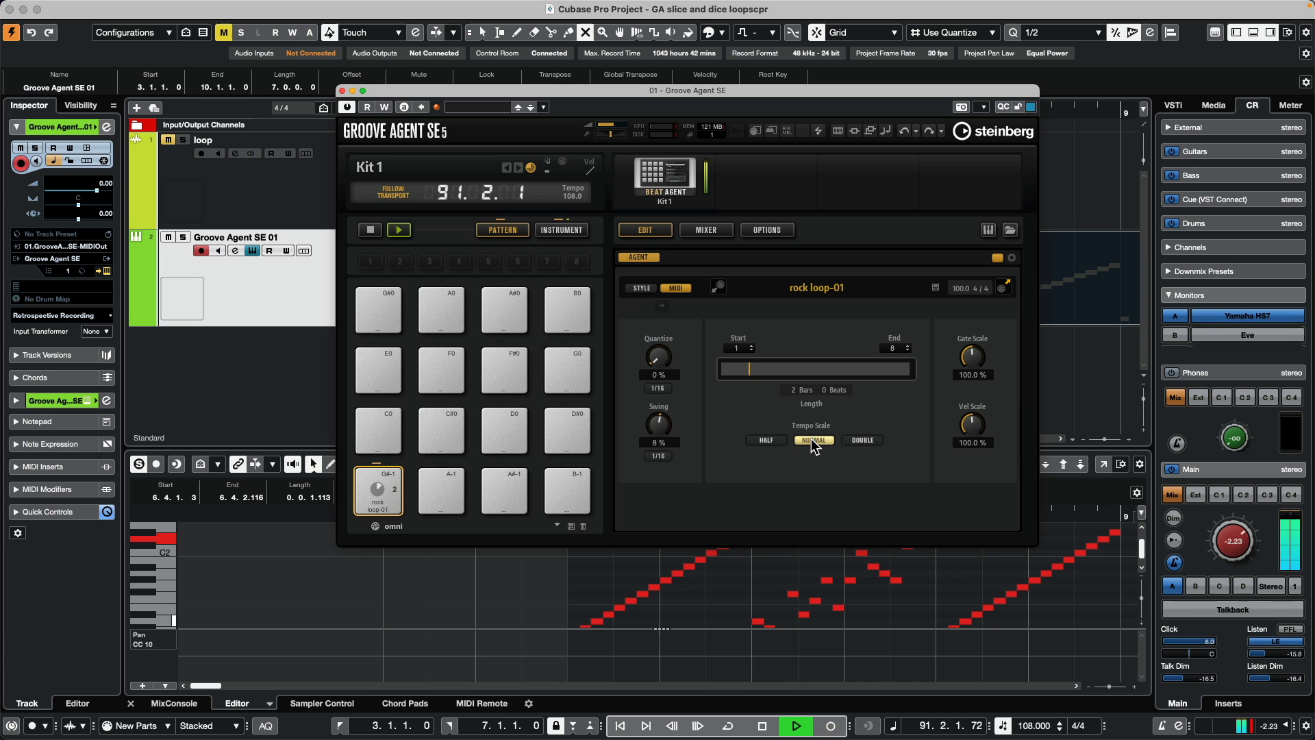
click(765, 440)
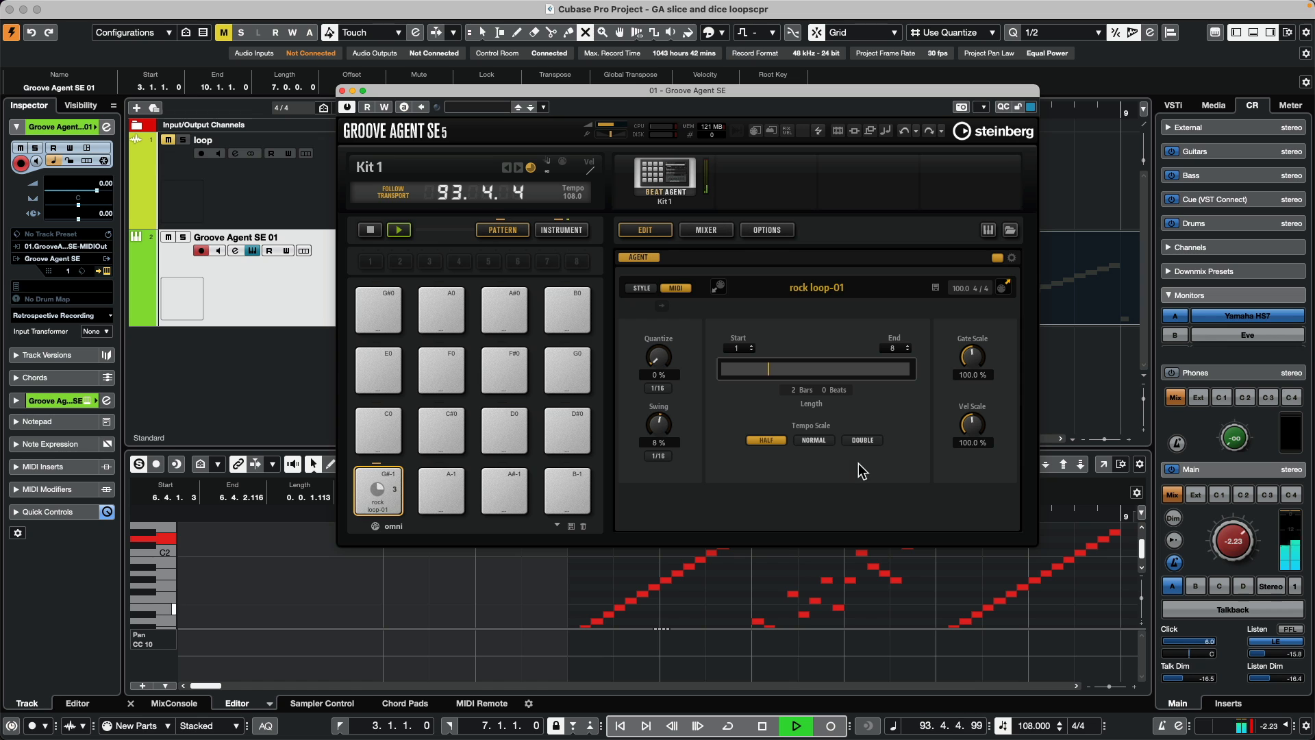
click(814, 441)
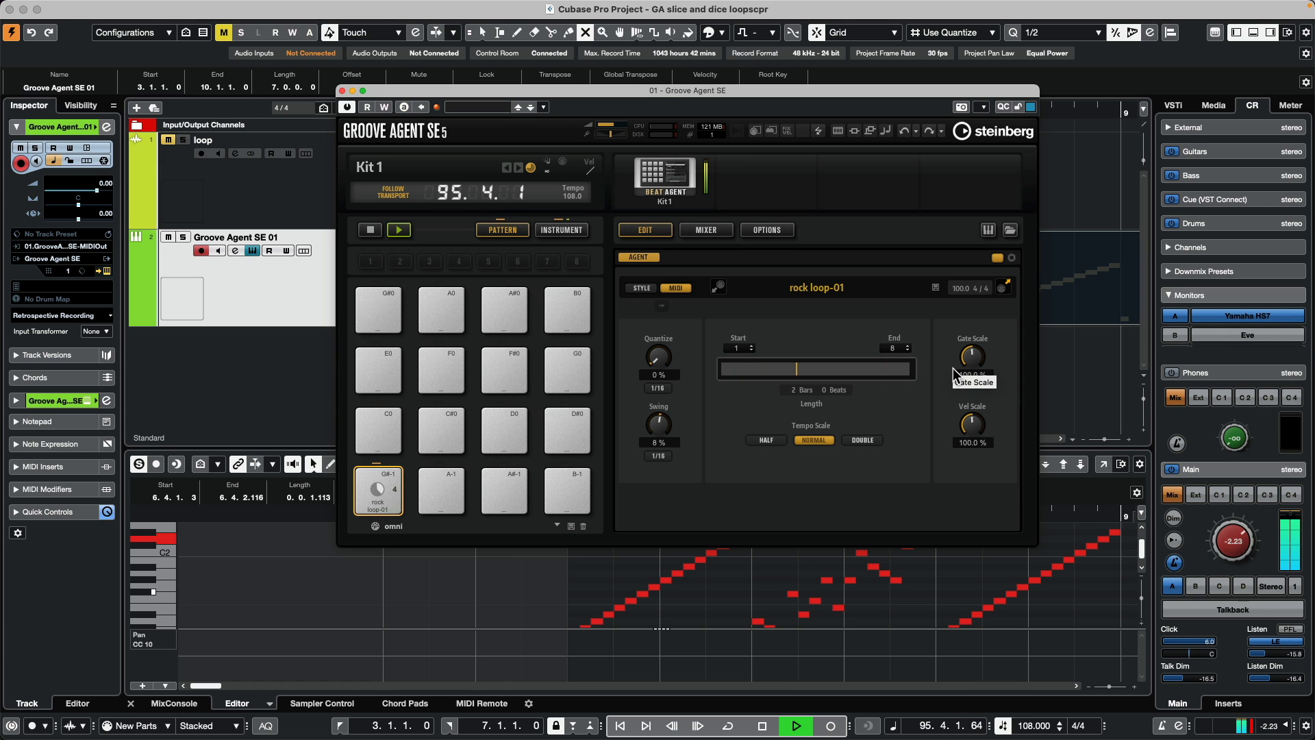
Return to the instrument pads, stop playback, move the Groove Agent window clear of the tracks and unmute the loop track.
click(563, 231)
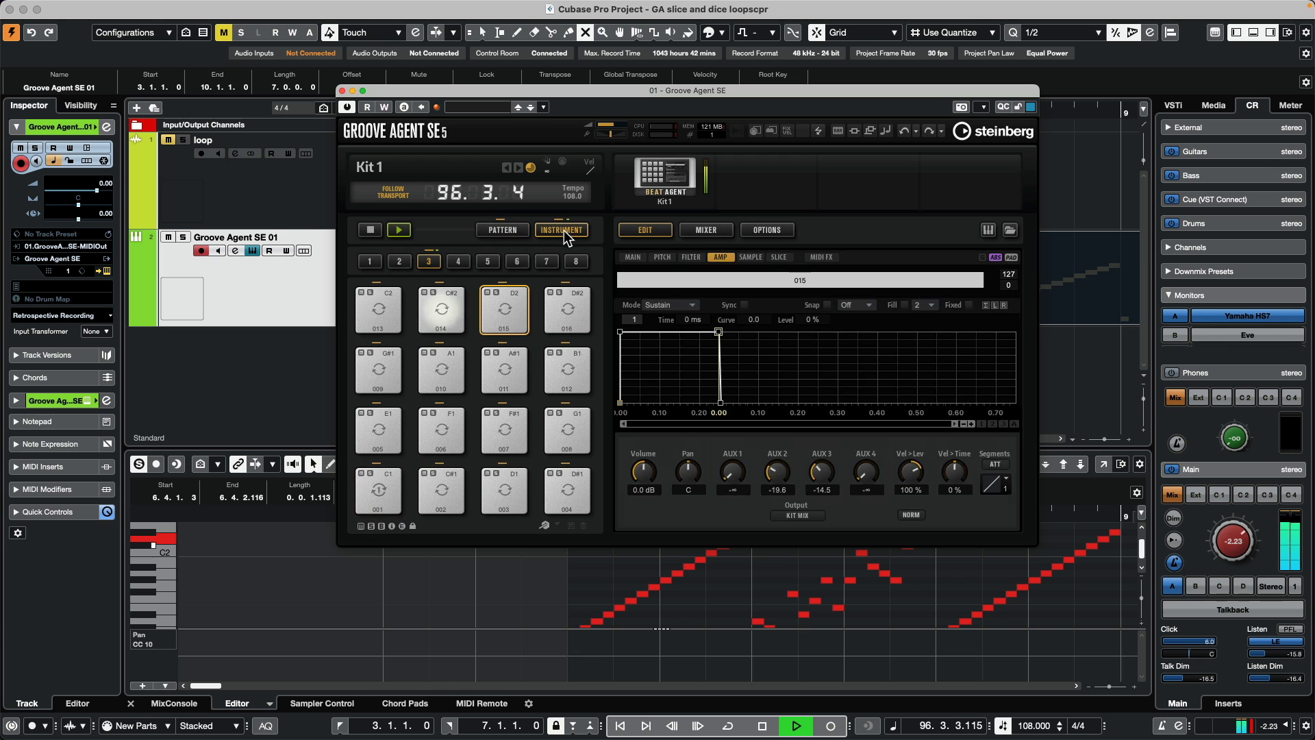
key(space)
drag(504, 89, 784, 117)
drag(444, 109, 291, 109)
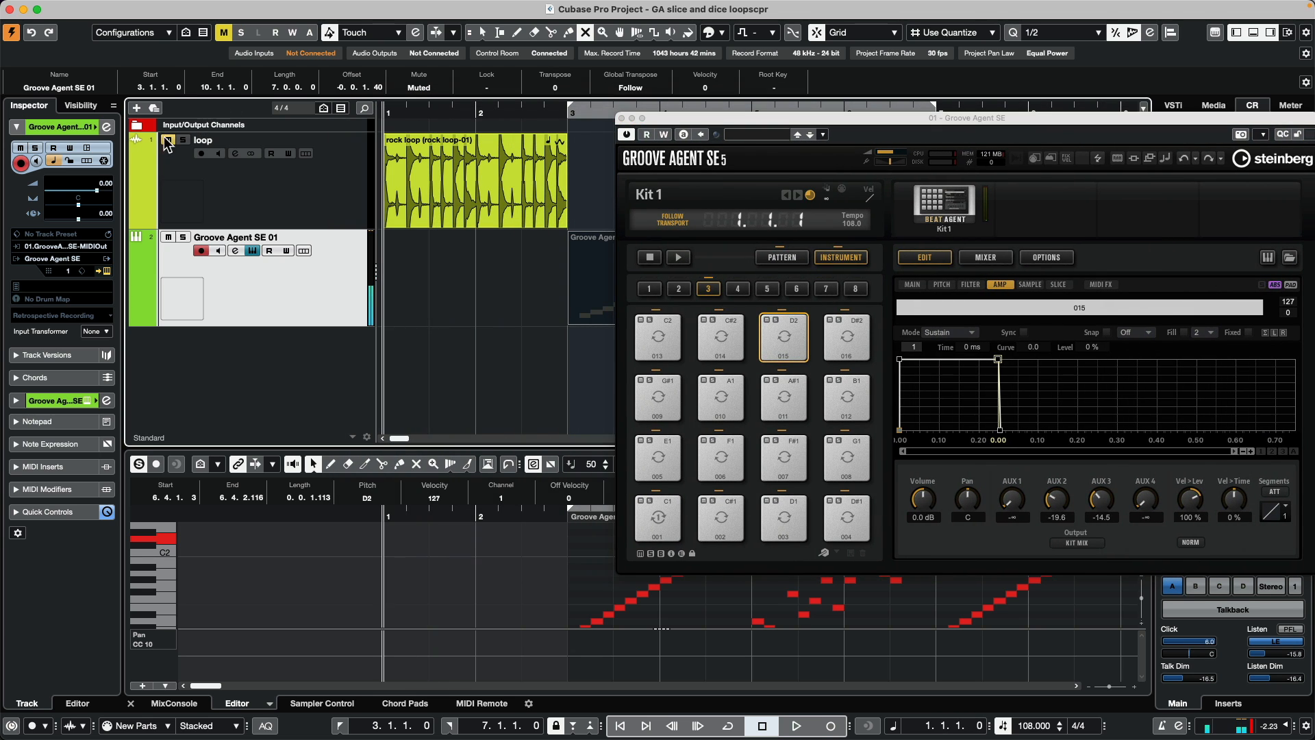
click(168, 141)
click(670, 220)
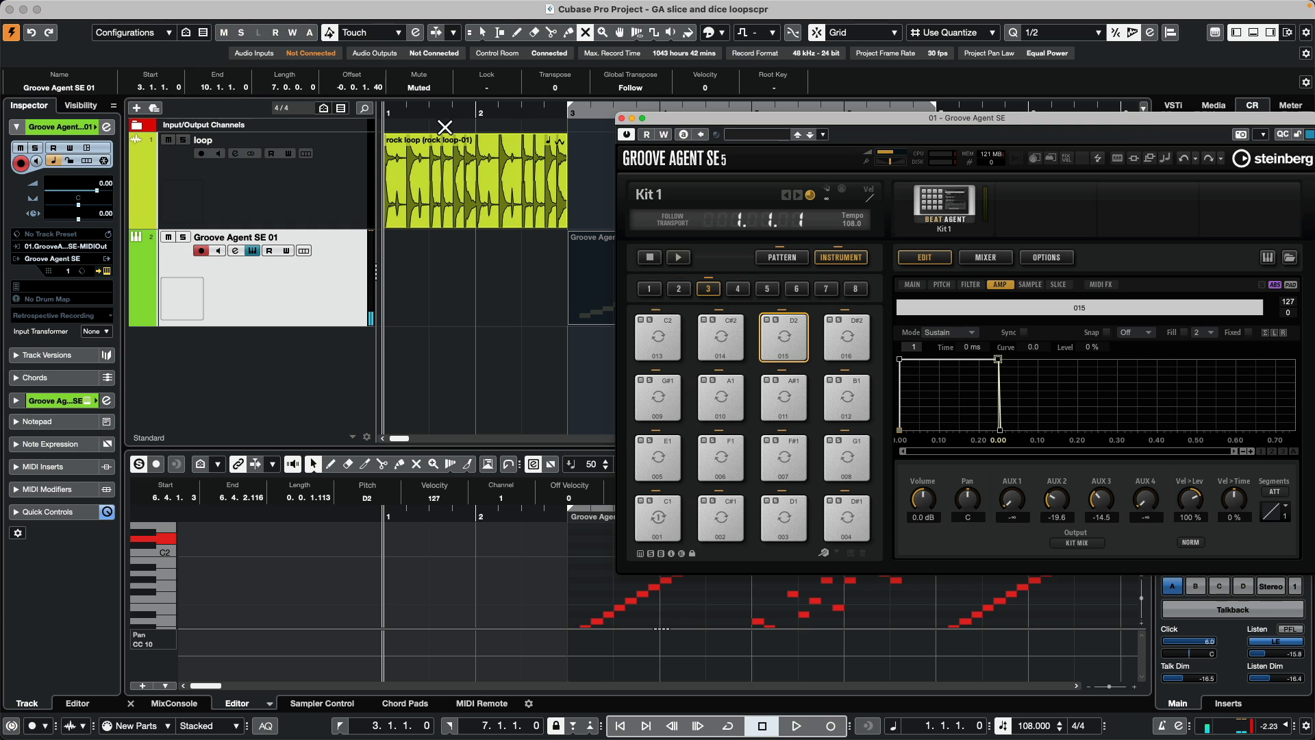
Play the original rock loop and the Groove Agent pattern in turn to compare them.
key(space)
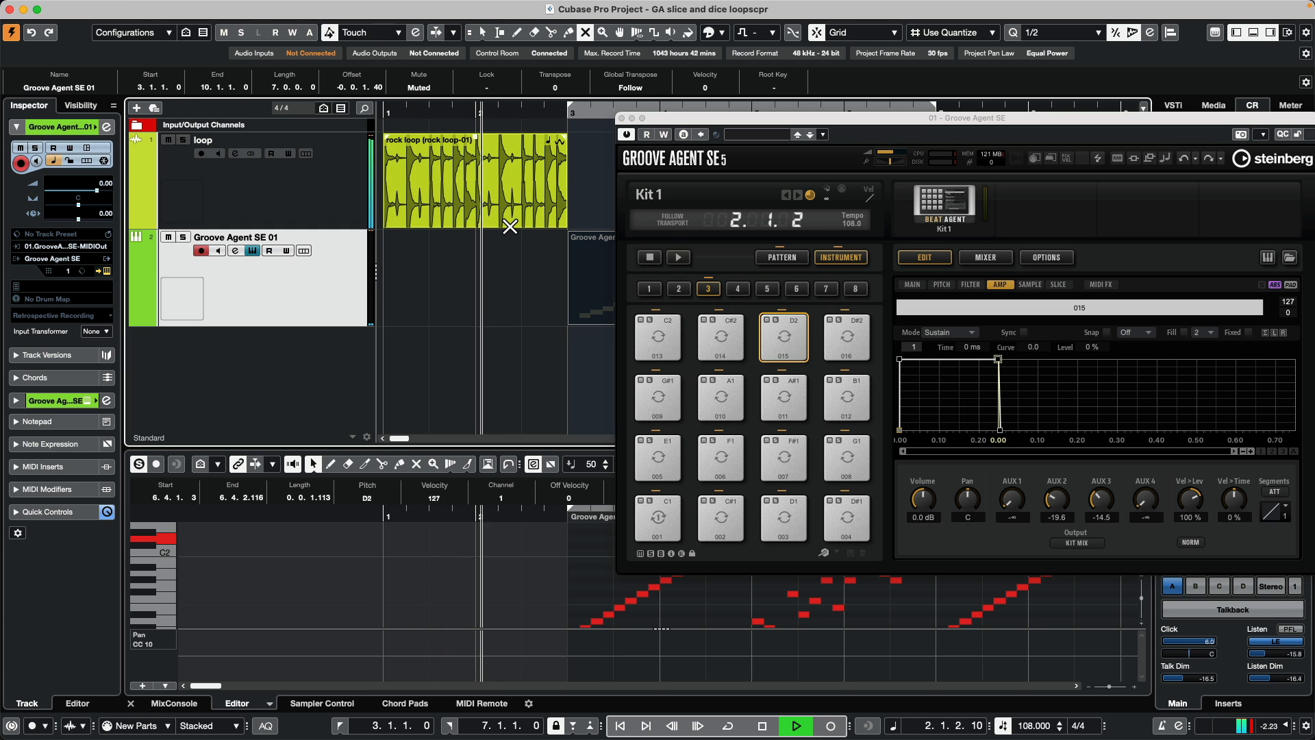
key(space)
click(679, 257)
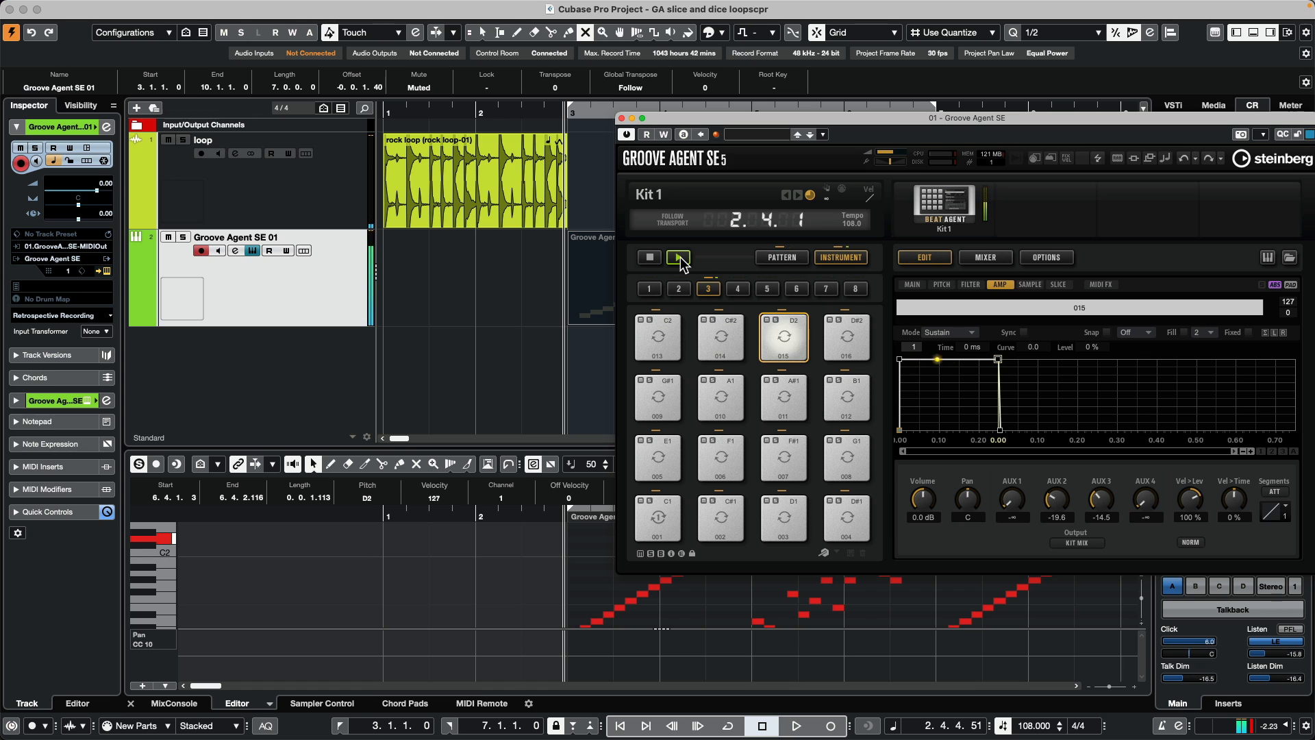
key(space)
click(650, 258)
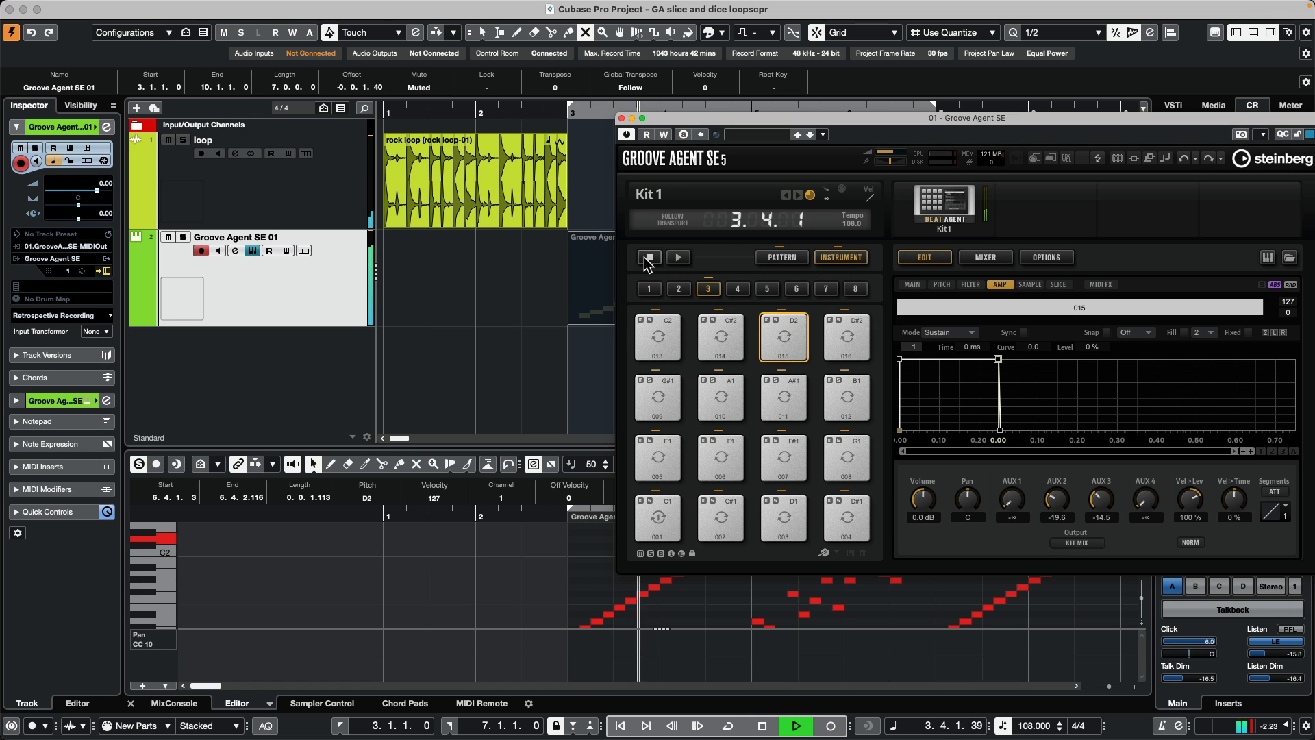